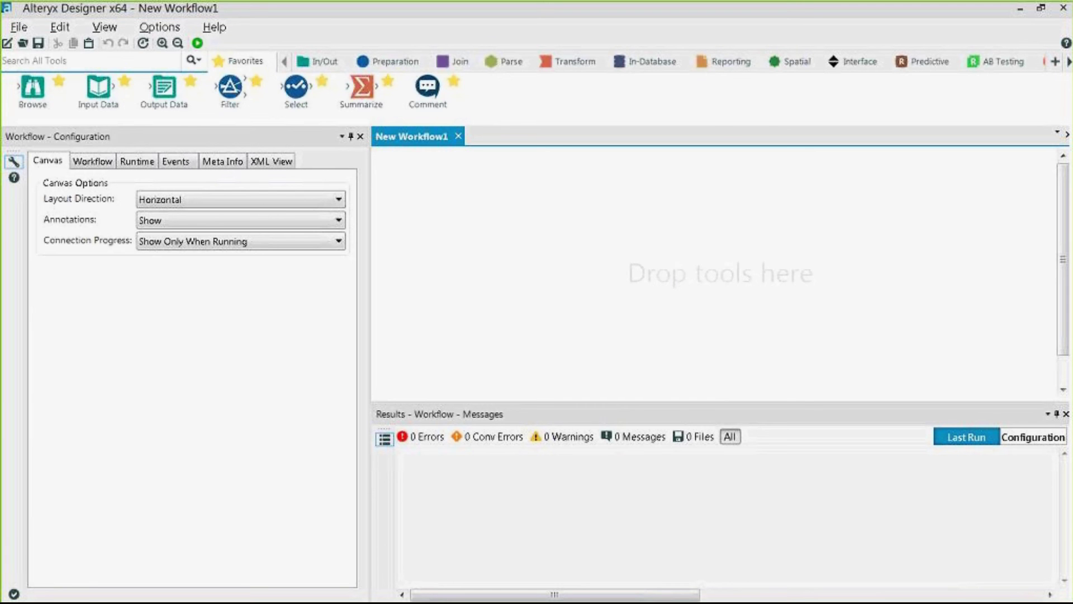
Step: Add an Input Data tool reading Master Store File - CO.yxdb, widen its configuration area and reposition the tool on the canvas
{"action": "left_click_drag", "start_coordinate": [96, 91], "coordinate": [451, 273]}
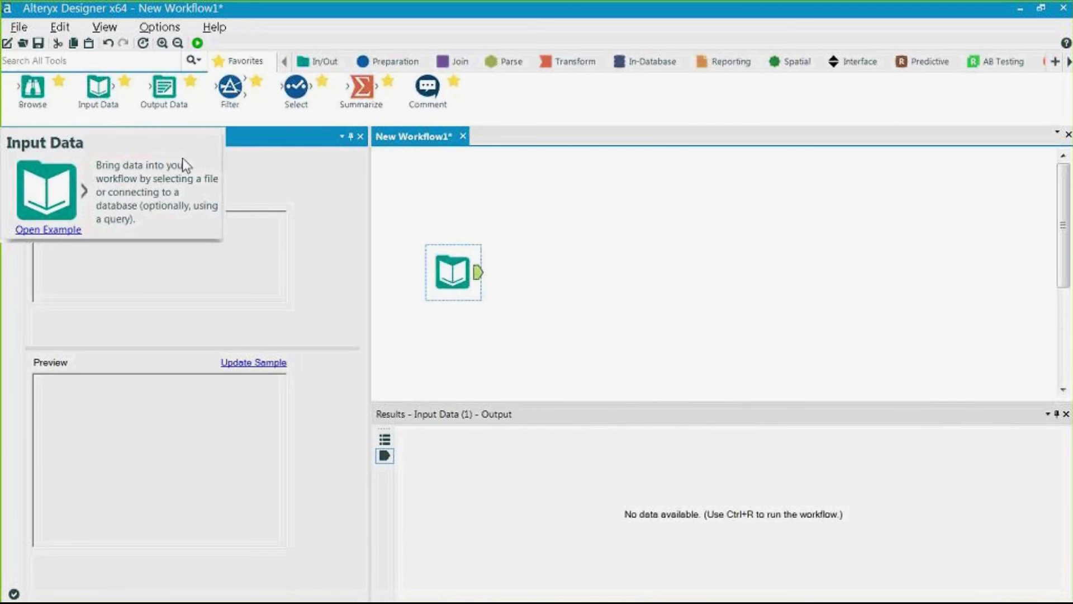
{"action": "left_click", "coordinate": [218, 178]}
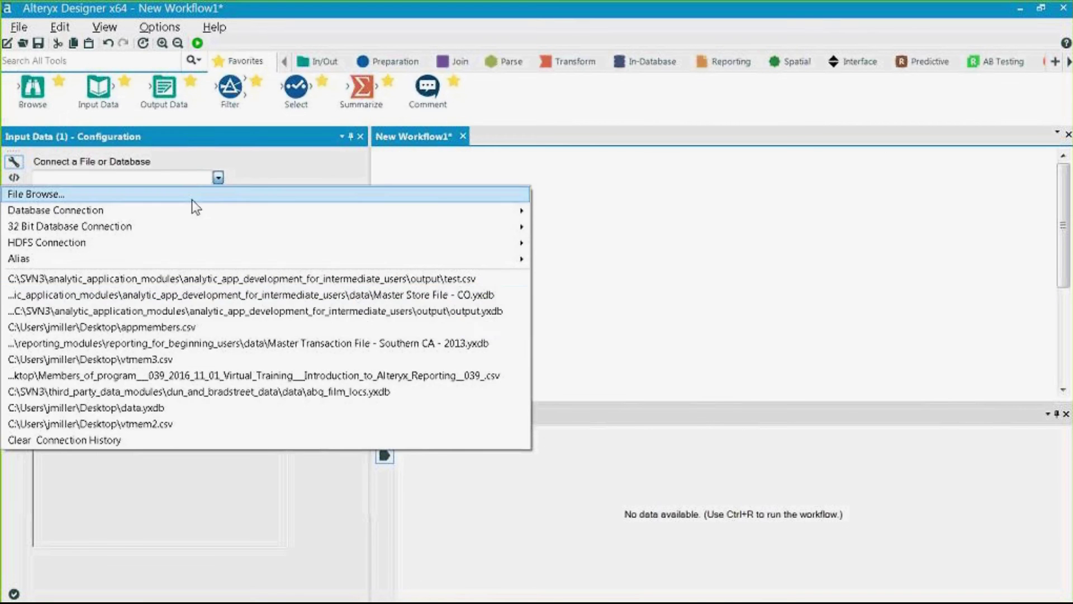
{"action": "left_click", "coordinate": [403, 296]}
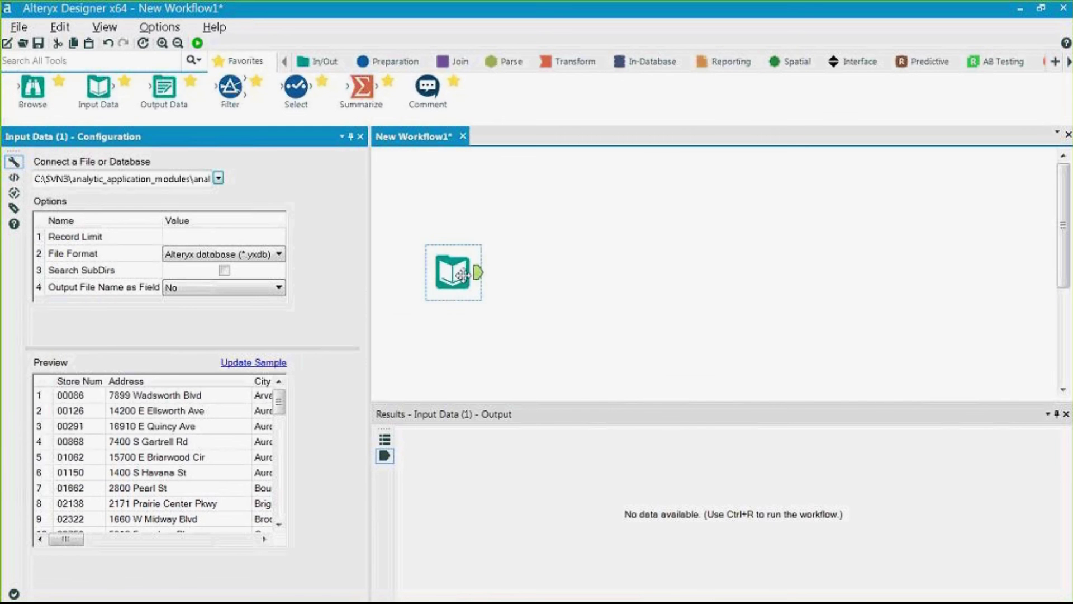
{"action": "left_click_drag", "start_coordinate": [371, 364], "coordinate": [459, 366]}
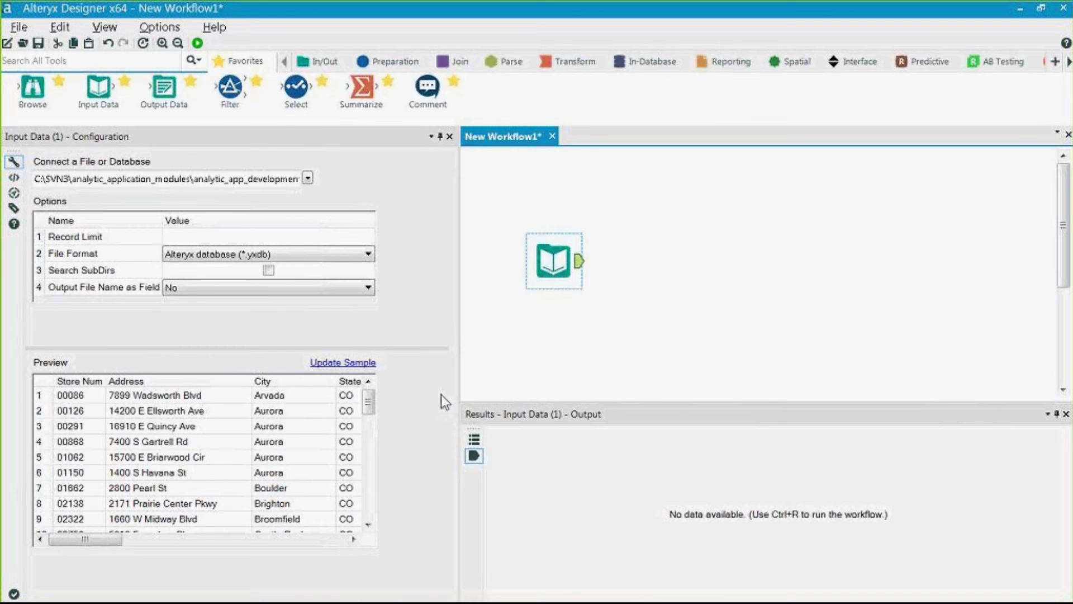
{"action": "left_click_drag", "start_coordinate": [562, 263], "coordinate": [539, 308]}
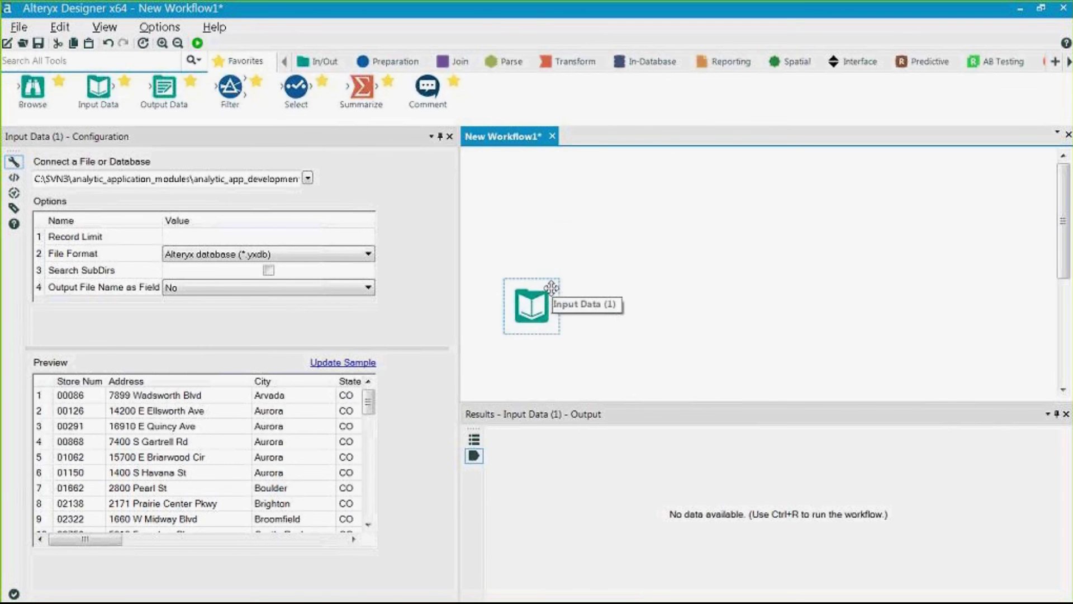
{"action": "left_click_drag", "start_coordinate": [524, 280], "coordinate": [546, 257]}
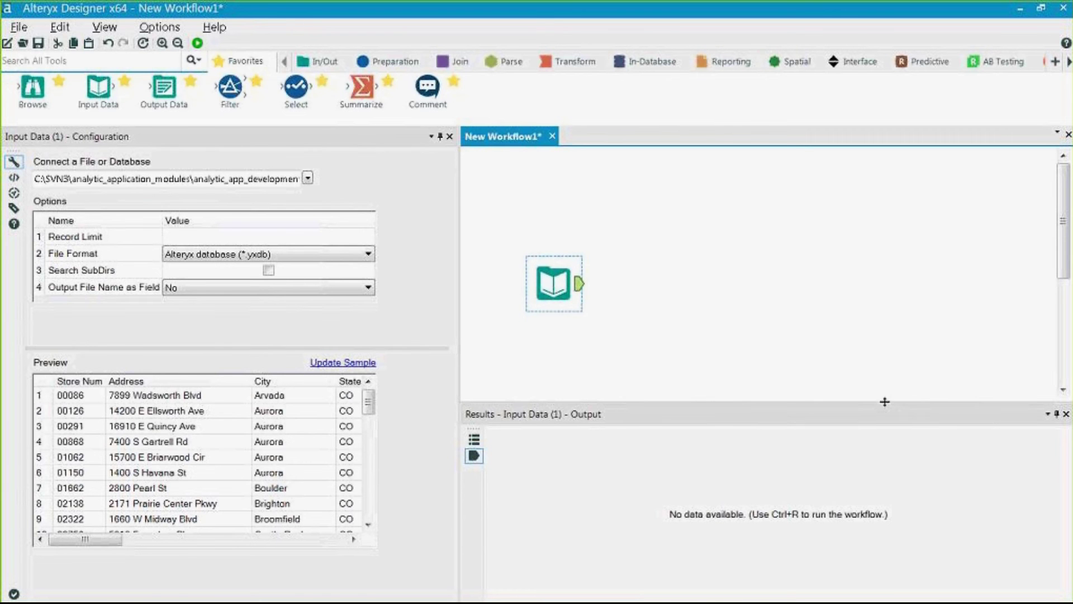
Step: Find the Sort tool and connect it after the Master Store File input
{"action": "left_click", "coordinate": [404, 60]}
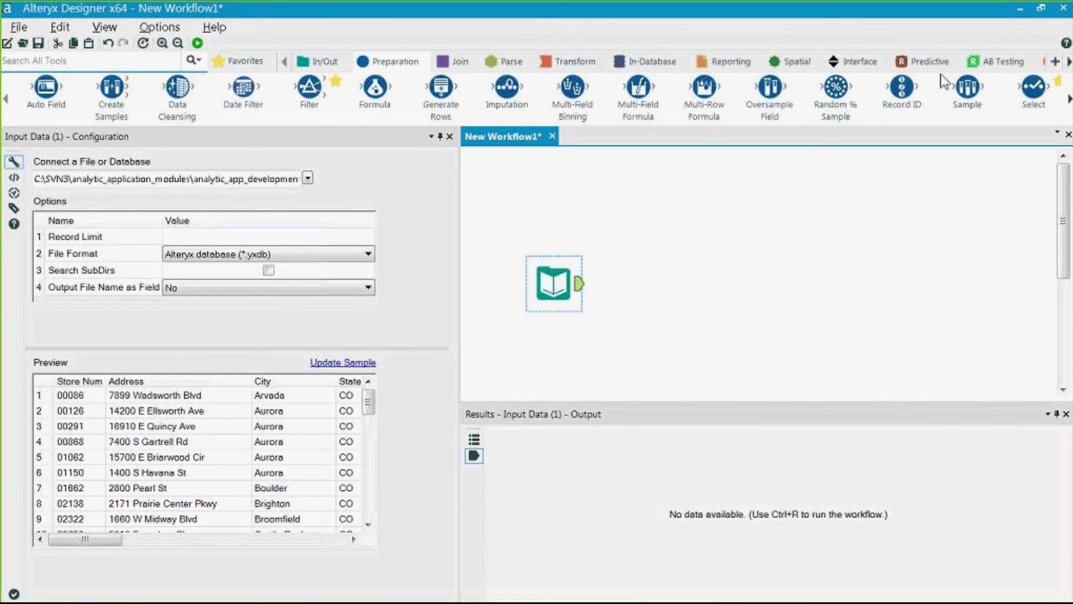
{"action": "left_click", "coordinate": [149, 62]}
{"action": "type", "text": "sort"}
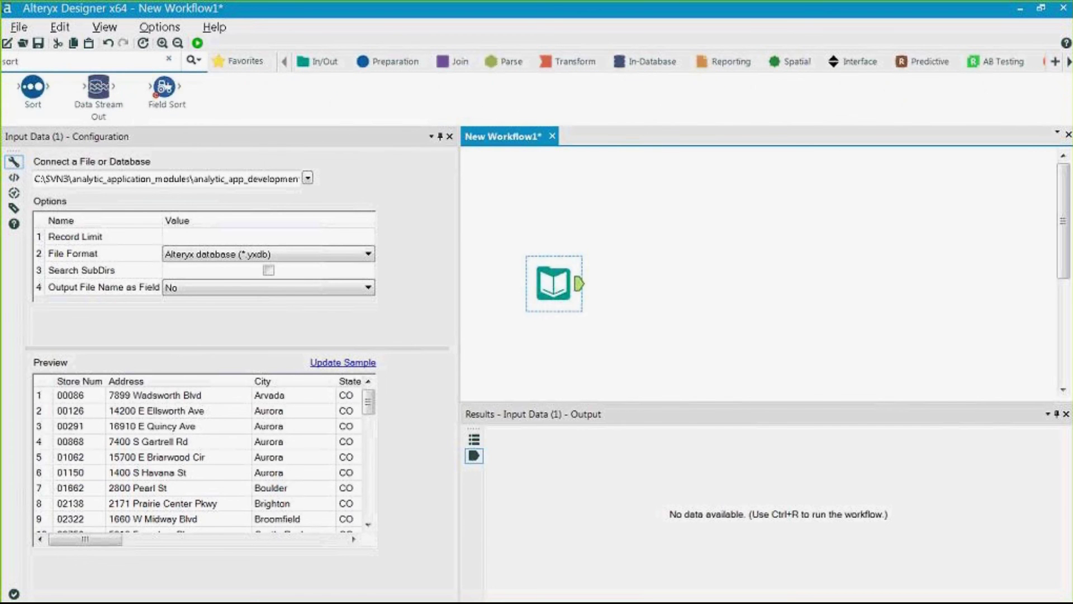
{"action": "left_click_drag", "start_coordinate": [33, 87], "coordinate": [643, 282]}
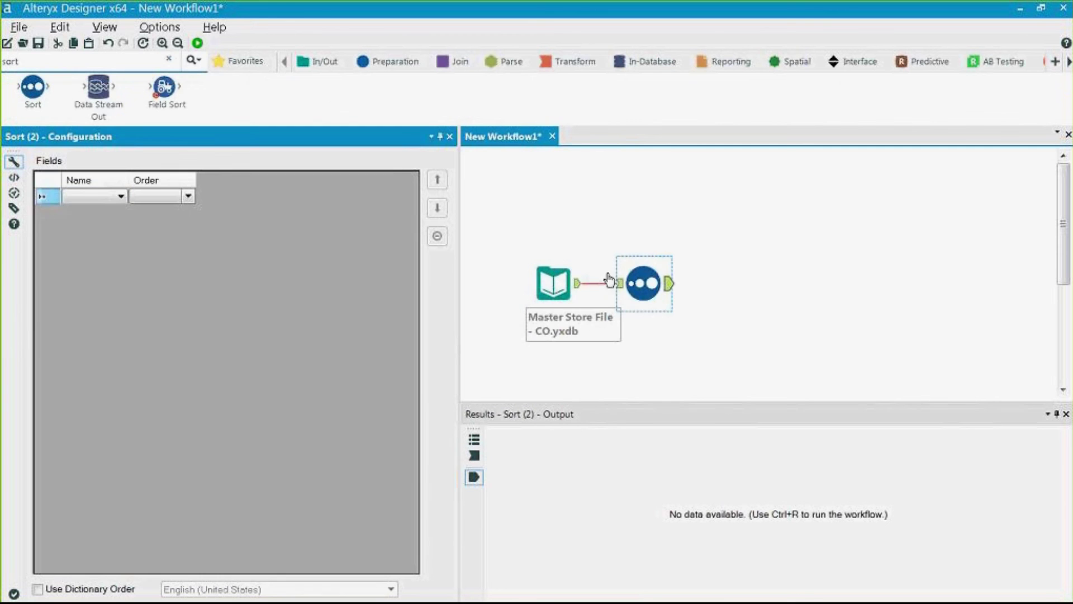
Step: Configure the Sort tool to order records by Total Sales, Descending
{"action": "left_click", "coordinate": [83, 196]}
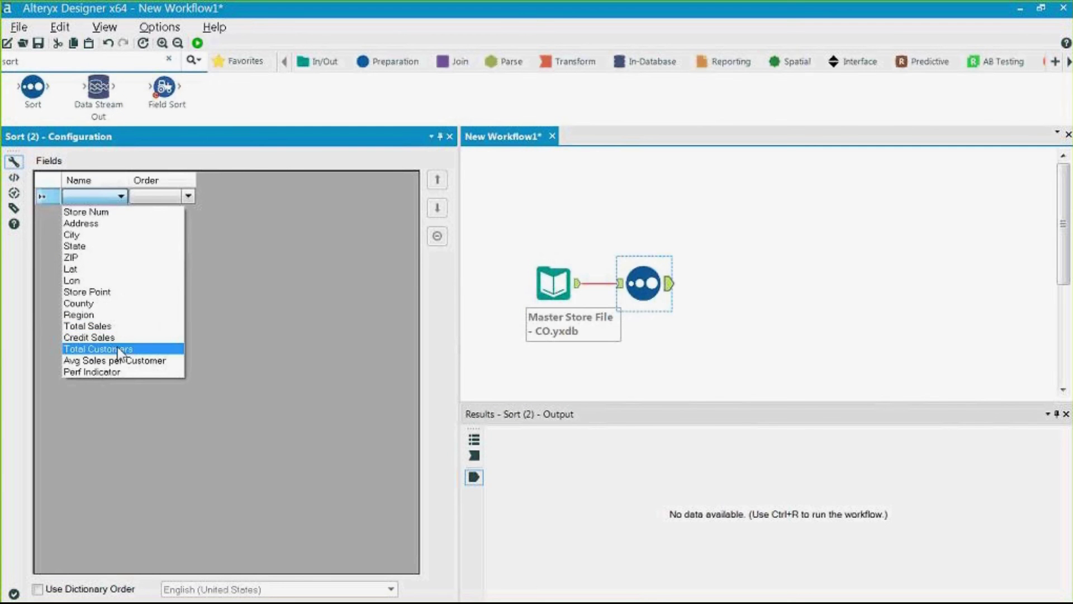
{"action": "left_click", "coordinate": [112, 327]}
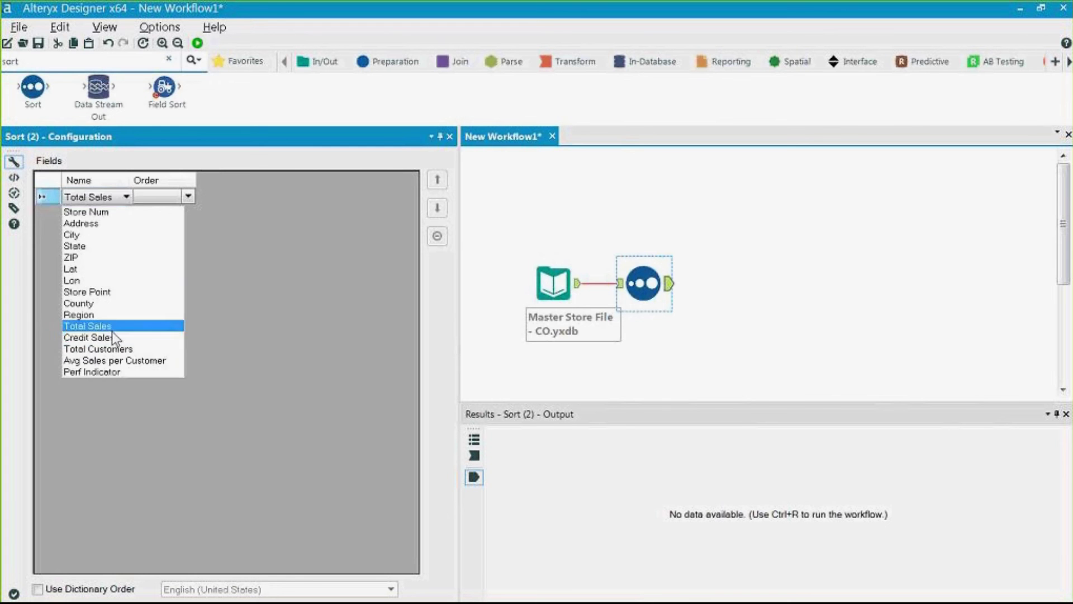
{"action": "left_click", "coordinate": [168, 197]}
{"action": "left_click", "coordinate": [180, 225]}
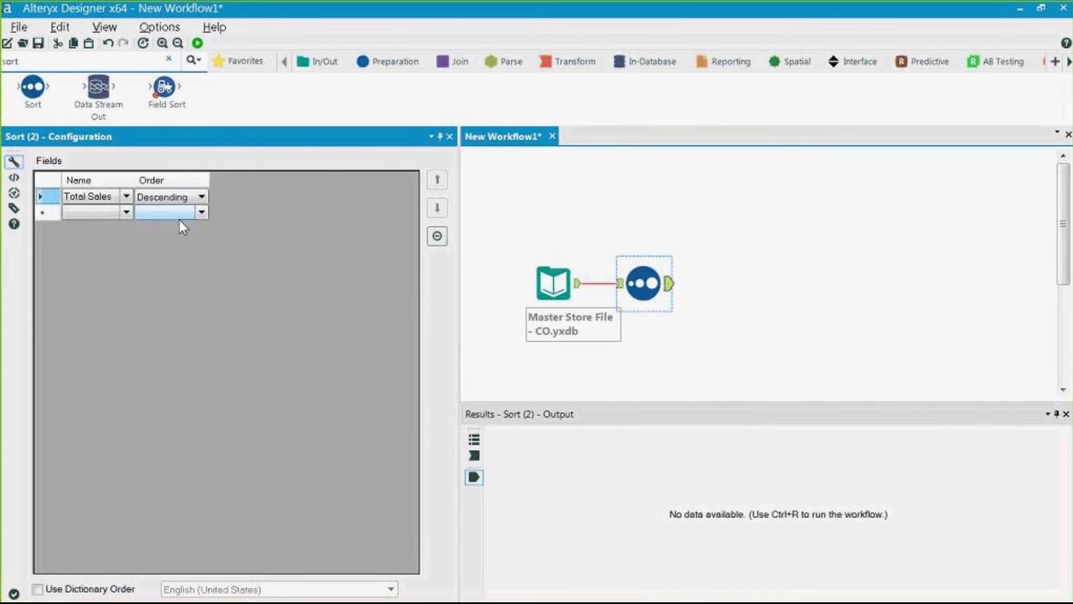
Step: Connect a Sample tool after the Sort tool, limit it to the first 10 records, and run the workflow
{"action": "left_click", "coordinate": [387, 63]}
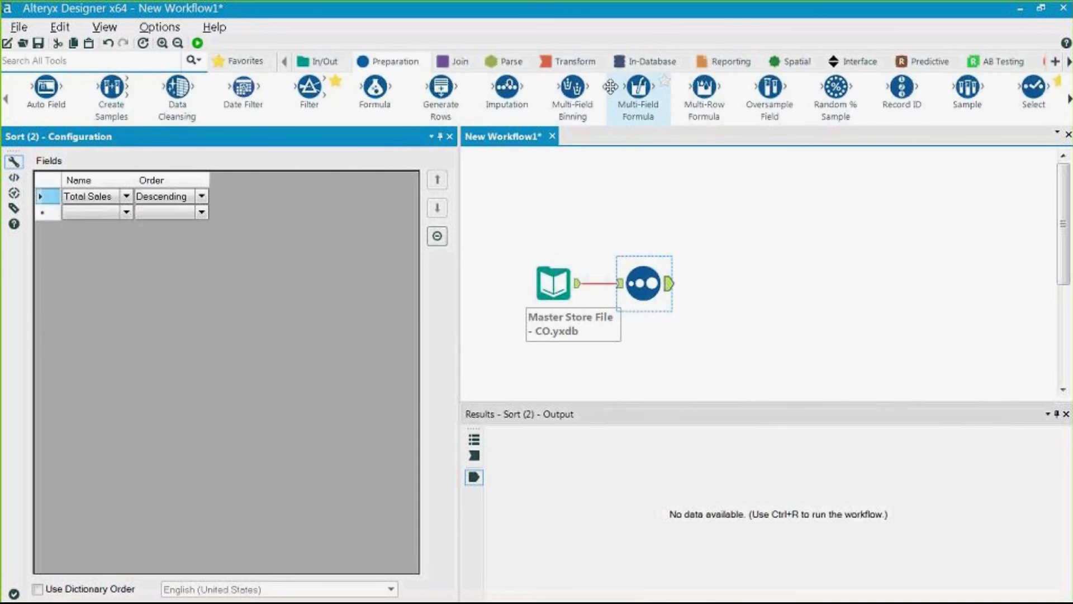
{"action": "left_click_drag", "start_coordinate": [967, 88], "coordinate": [748, 282]}
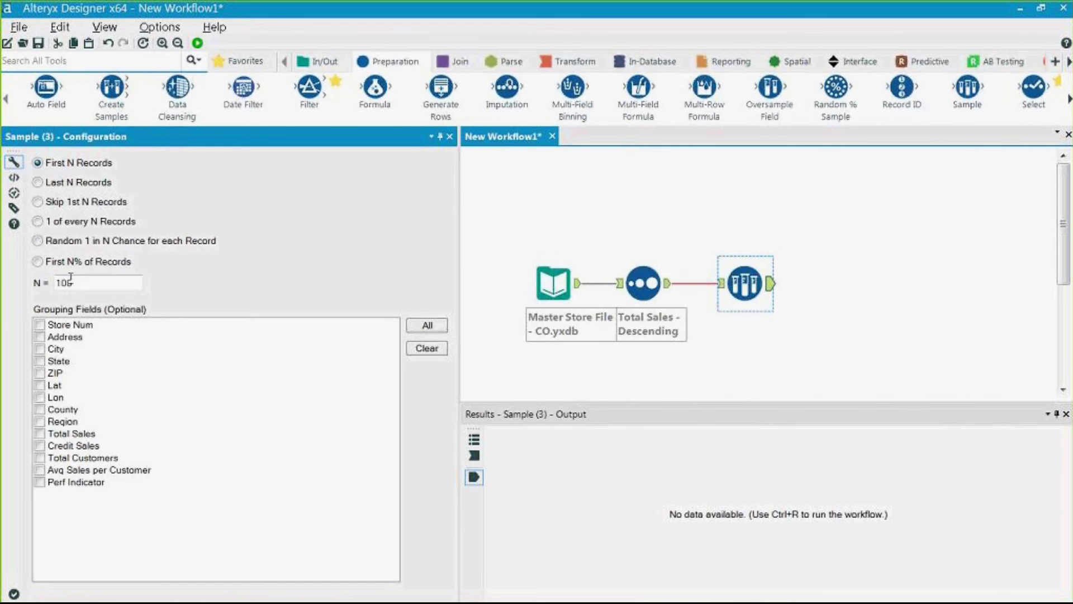
{"action": "left_click", "coordinate": [71, 283]}
{"action": "key", "text": "BackSpace"}
{"action": "left_click", "coordinate": [844, 204]}
{"action": "key", "text": "ctrl+r"}
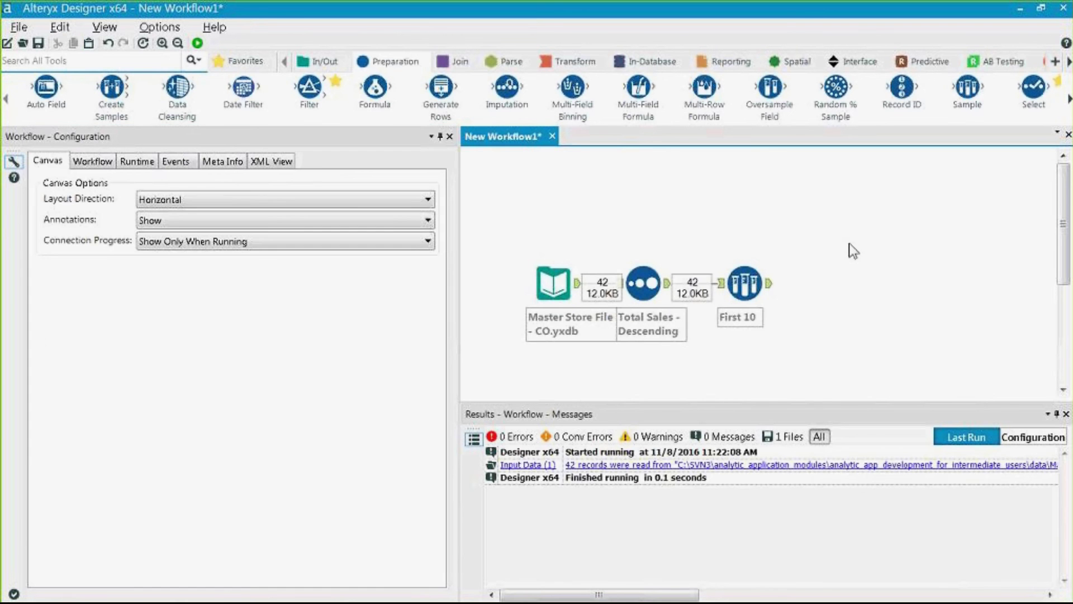
Step: Compare the output records of the Input Data, Sort and Sample tools, checking the Total Sales order
{"action": "left_click", "coordinate": [554, 284]}
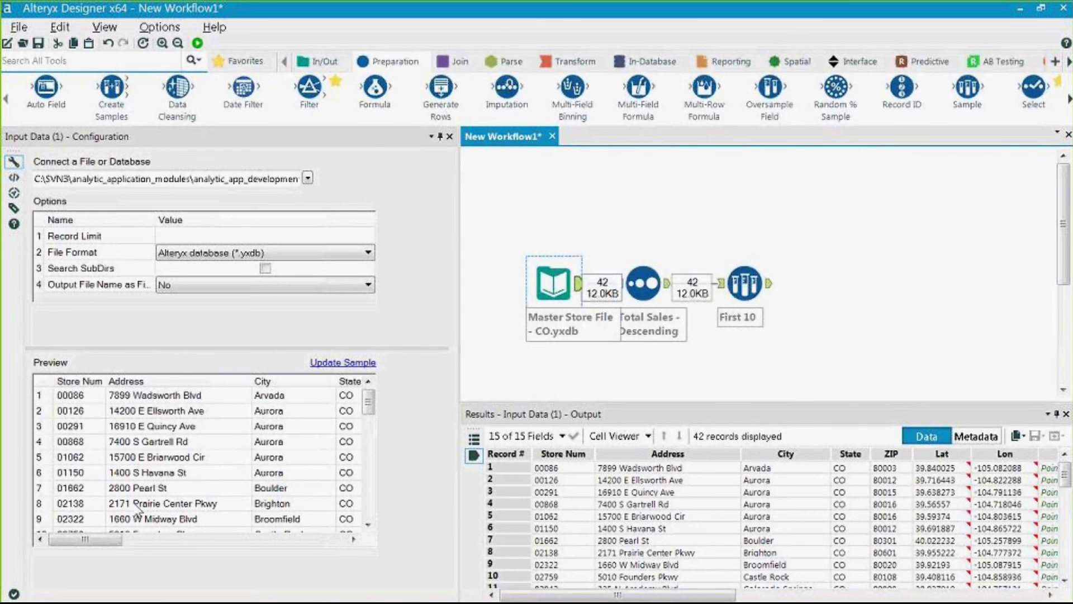
{"action": "left_click", "coordinate": [619, 318]}
{"action": "left_click_drag", "start_coordinate": [711, 596], "coordinate": [903, 594]}
{"action": "left_click_drag", "start_coordinate": [922, 468], "coordinate": [923, 529]}
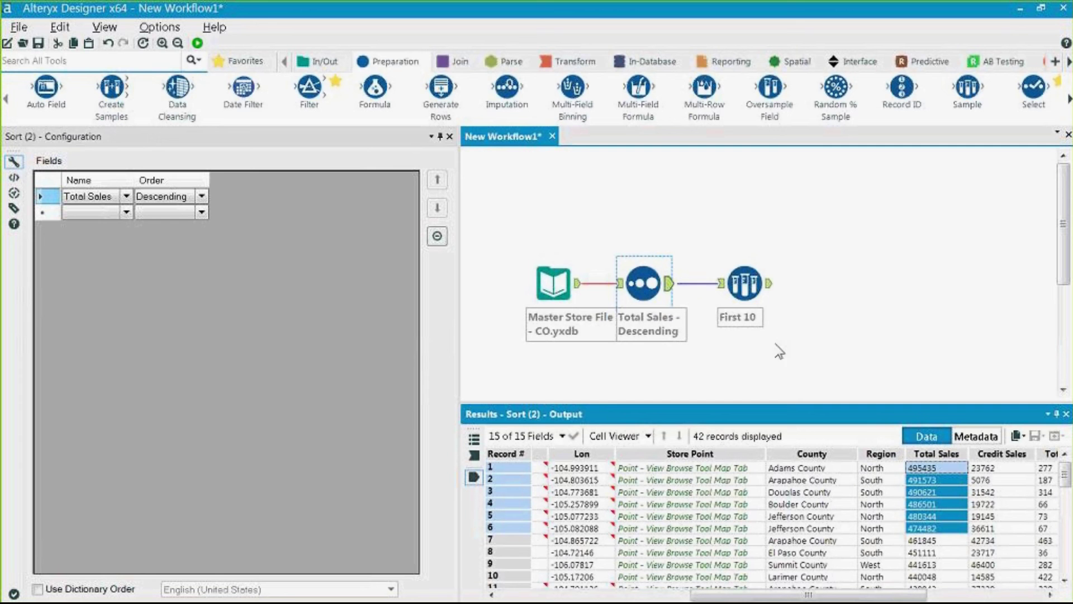
{"action": "left_click", "coordinate": [768, 286]}
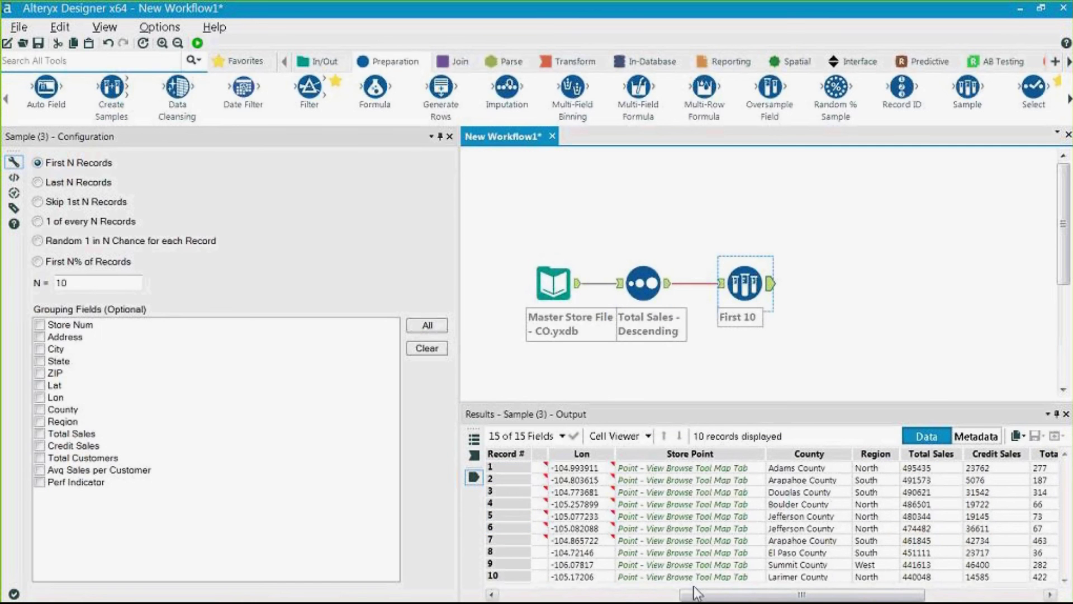
Step: Connect an Output Data tool after the Sample tool, writing to demo.yxdb in the output folder, and run the workflow
{"action": "left_click", "coordinate": [319, 62]}
{"action": "left_click_drag", "start_coordinate": [362, 94], "coordinate": [846, 284]}
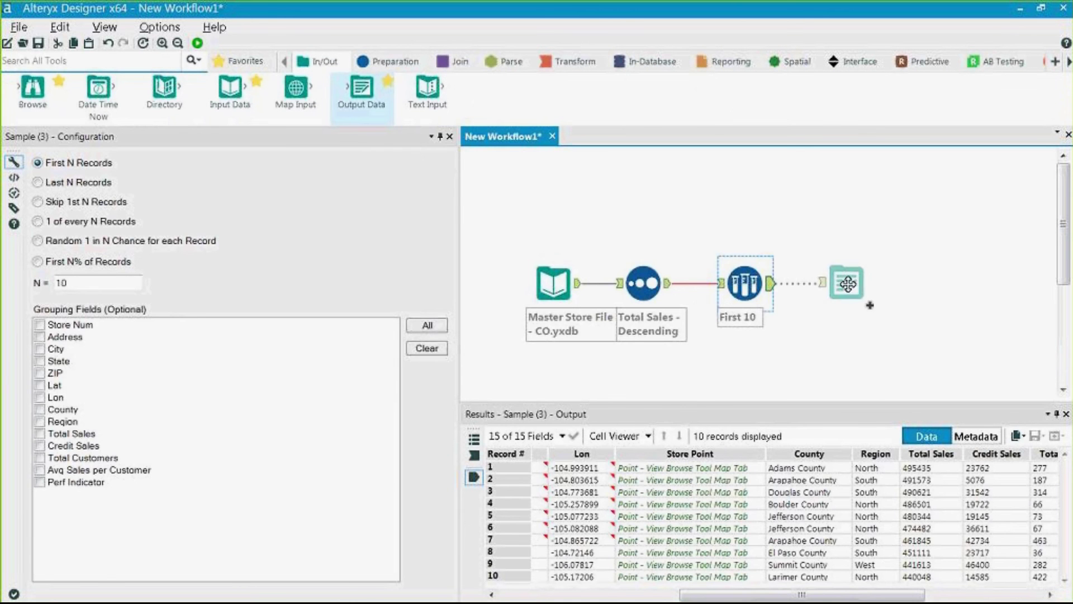
{"action": "left_click", "coordinate": [441, 178]}
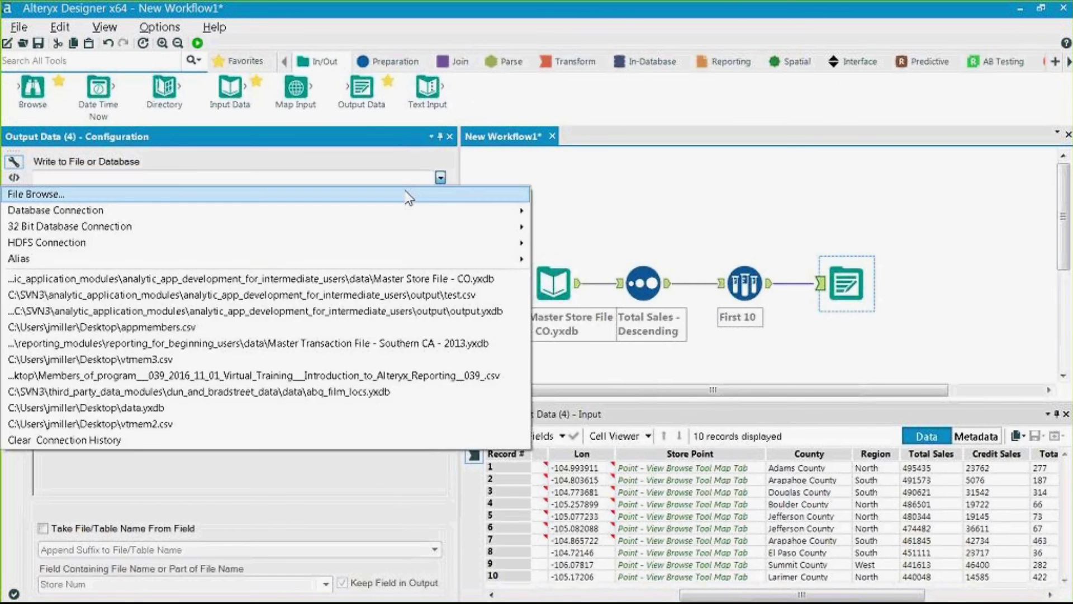
{"action": "left_click", "coordinate": [410, 195]}
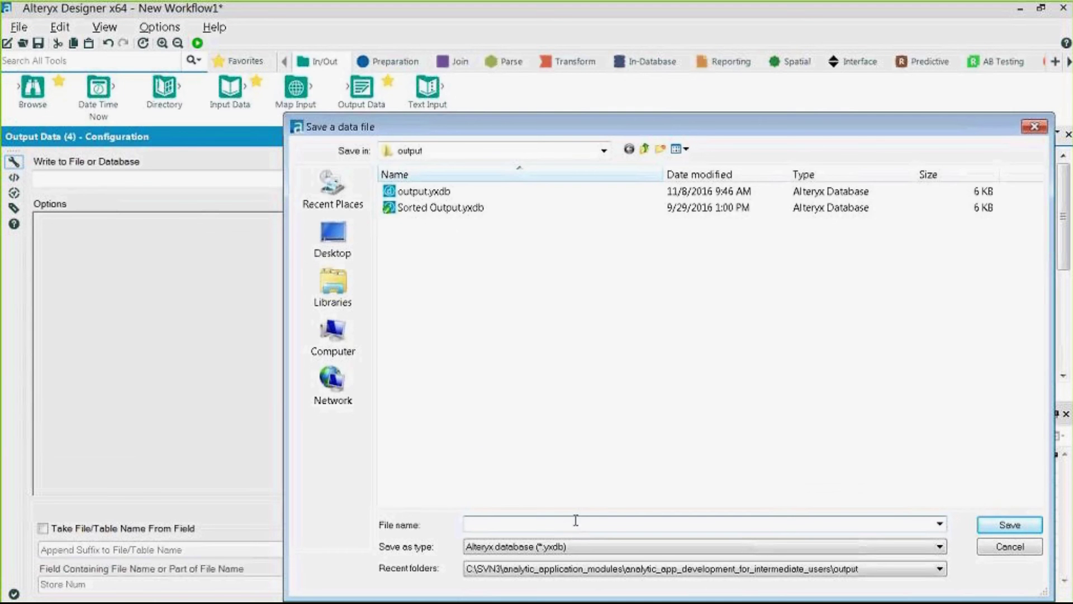
{"action": "type", "text": "demo"}
{"action": "left_click", "coordinate": [1010, 527]}
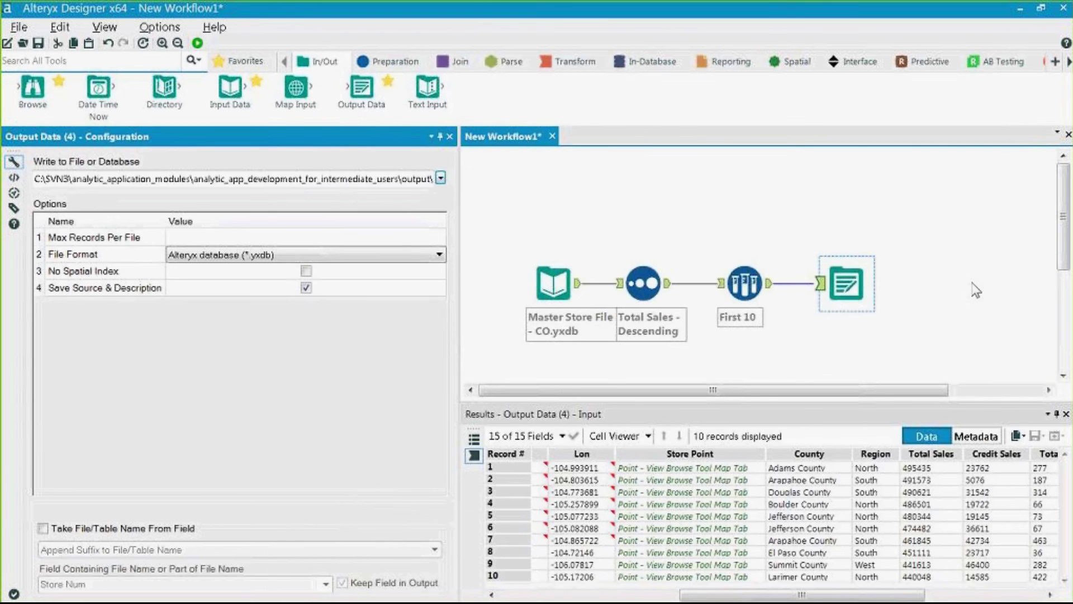
{"action": "key", "text": "ctrl+r"}
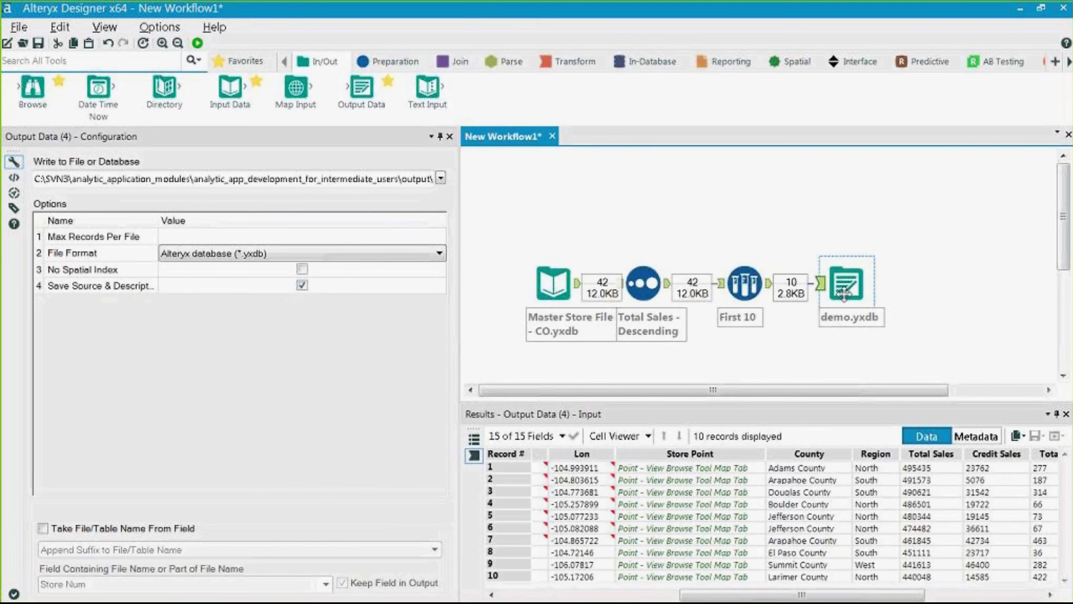
Step: Space the Input Data, Sort, Sample and Output Data tools evenly along one row of the canvas
{"action": "left_click_drag", "start_coordinate": [847, 283], "coordinate": [881, 283]}
{"action": "left_click_drag", "start_coordinate": [756, 297], "coordinate": [779, 296]}
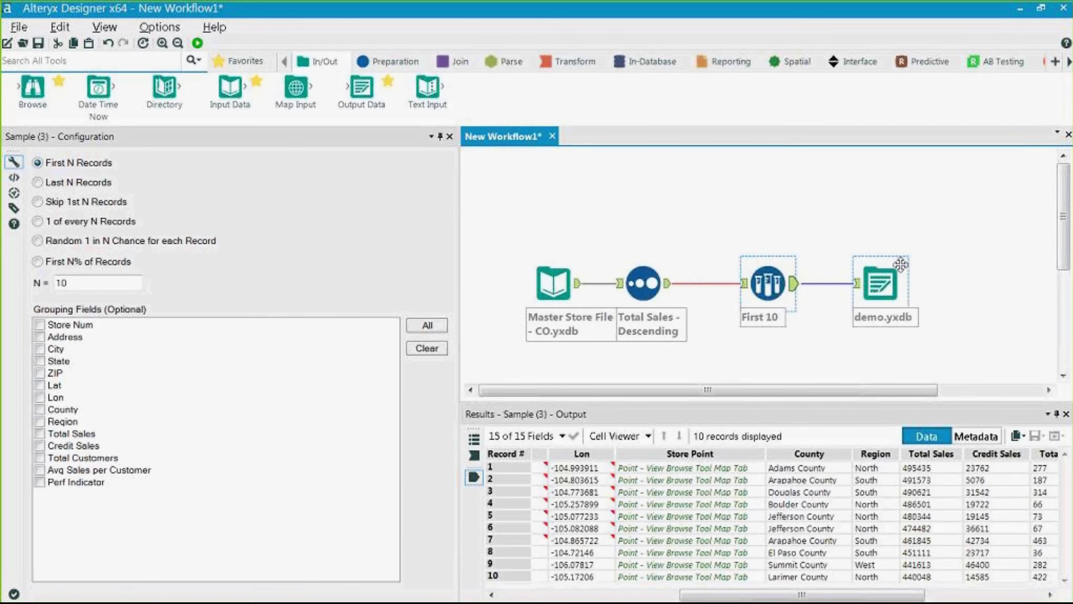
{"action": "left_click_drag", "start_coordinate": [554, 285], "coordinate": [542, 285]}
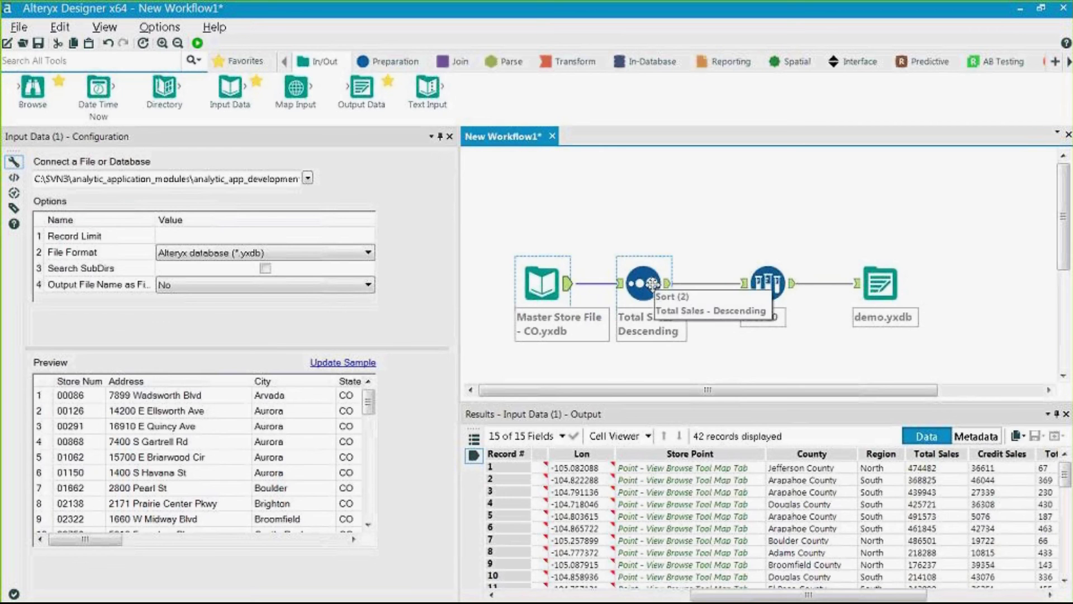
{"action": "left_click_drag", "start_coordinate": [1041, 468], "coordinate": [1044, 504]}
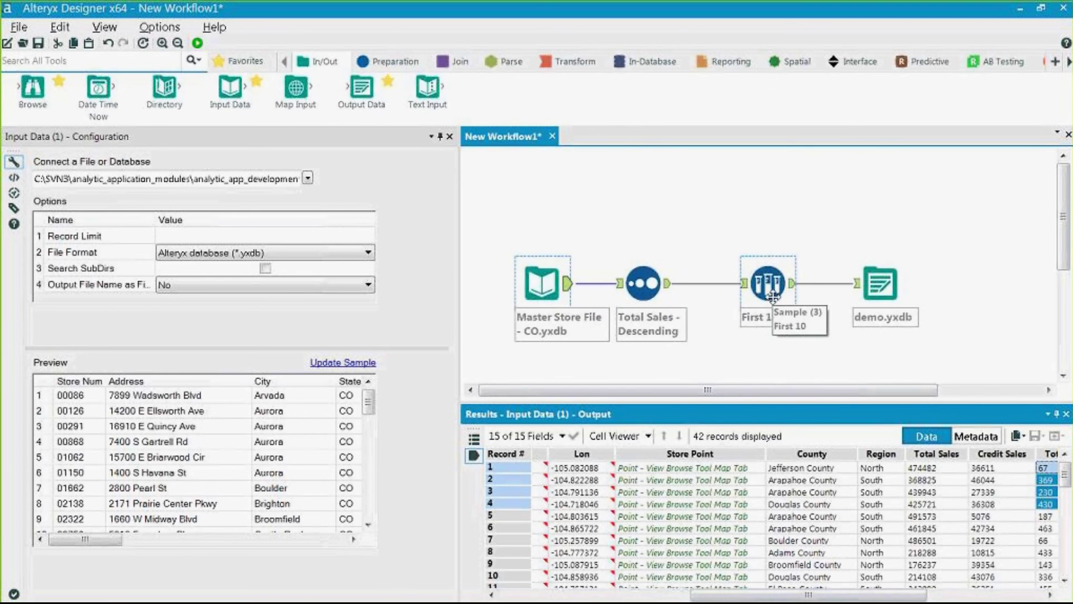
{"action": "left_click", "coordinate": [651, 284]}
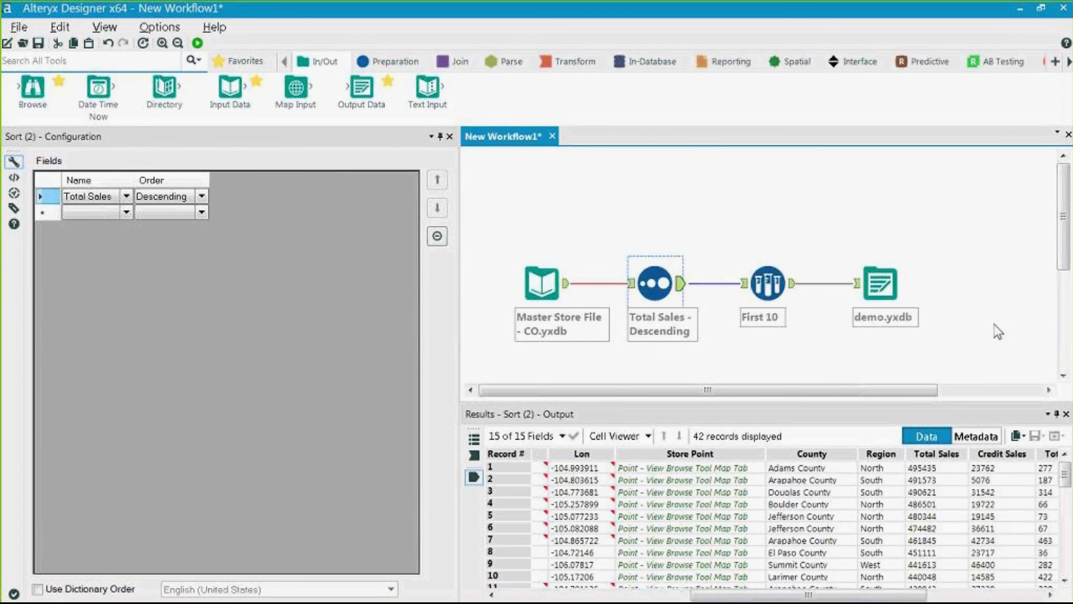
Step: Select all four tools and move the whole workflow lower to free canvas space above it
{"action": "left_click", "coordinate": [923, 319]}
{"action": "scroll", "coordinate": [906, 315], "scroll_direction": "down", "scroll_amount": 2}
{"action": "left_click_drag", "start_coordinate": [868, 321], "coordinate": [484, 206]}
{"action": "left_click_drag", "start_coordinate": [514, 239], "coordinate": [547, 317]}
{"action": "left_click", "coordinate": [831, 345]}
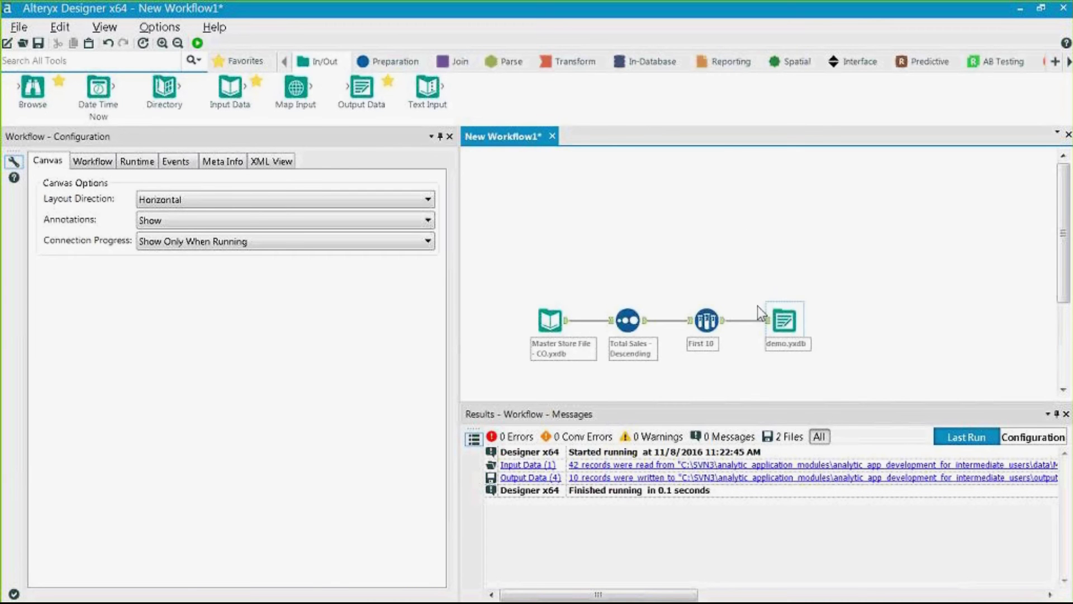
Step: Examine the finished analytic app's questions and its input file source options, and close the app window
{"action": "left_click_drag", "start_coordinate": [840, 359], "coordinate": [516, 307]}
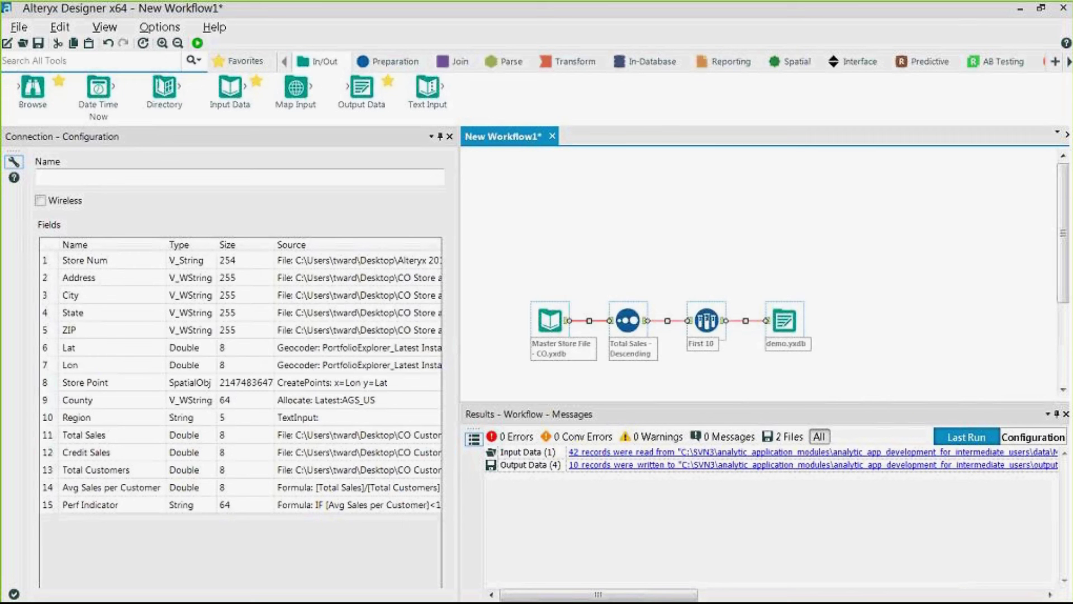
{"action": "left_click", "coordinate": [847, 273]}
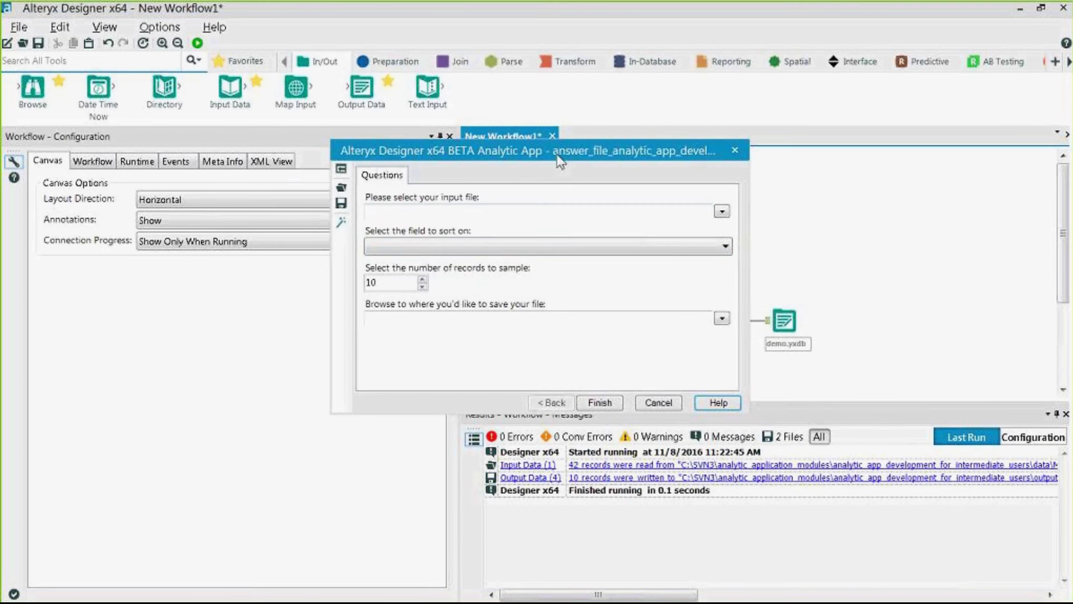
{"action": "left_click", "coordinate": [722, 211]}
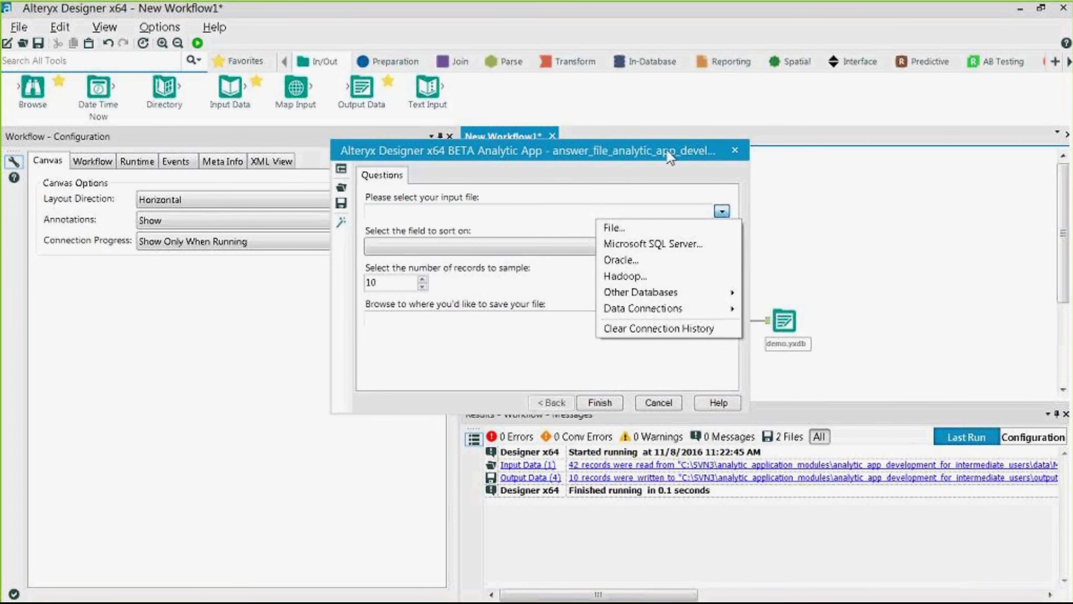
{"action": "left_click", "coordinate": [726, 142]}
{"action": "left_click", "coordinate": [734, 150]}
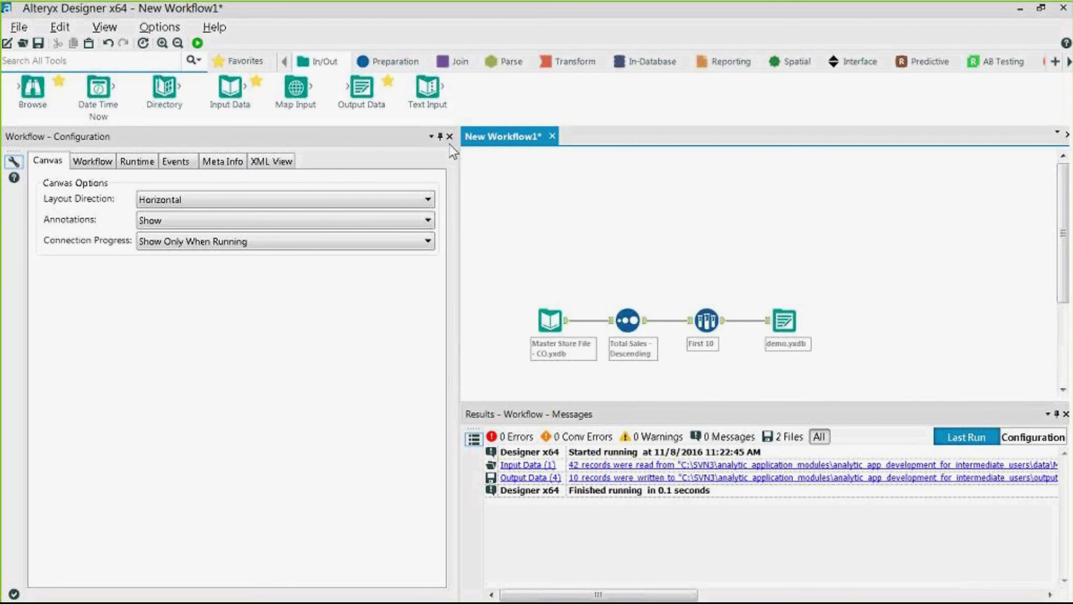
Step: Find the File Browse interface tool and open its online help page
{"action": "left_click", "coordinate": [864, 63]}
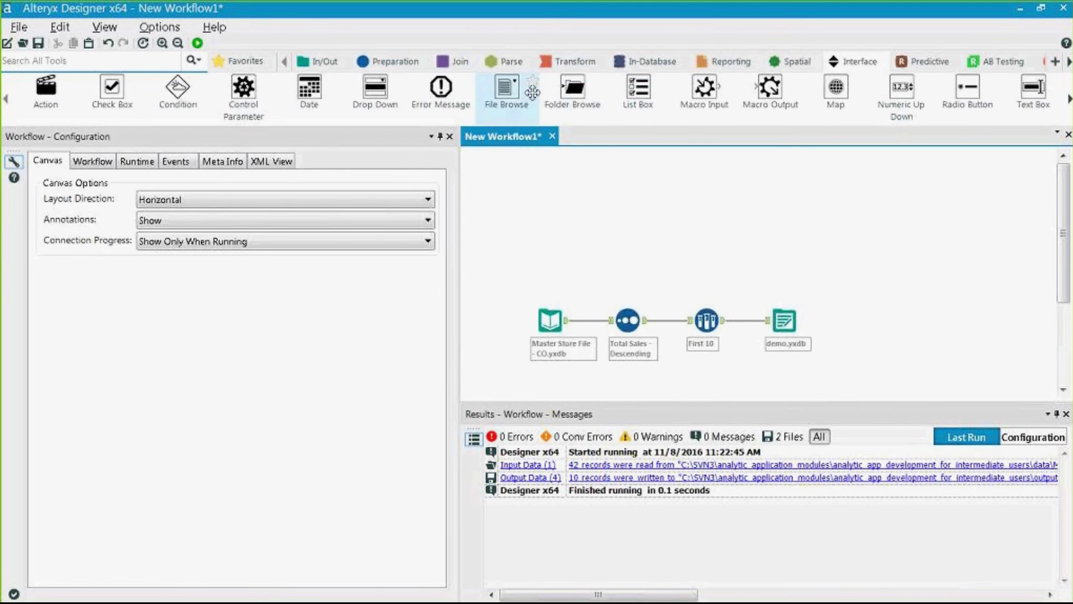
{"action": "left_click_drag", "start_coordinate": [515, 93], "coordinate": [514, 93]}
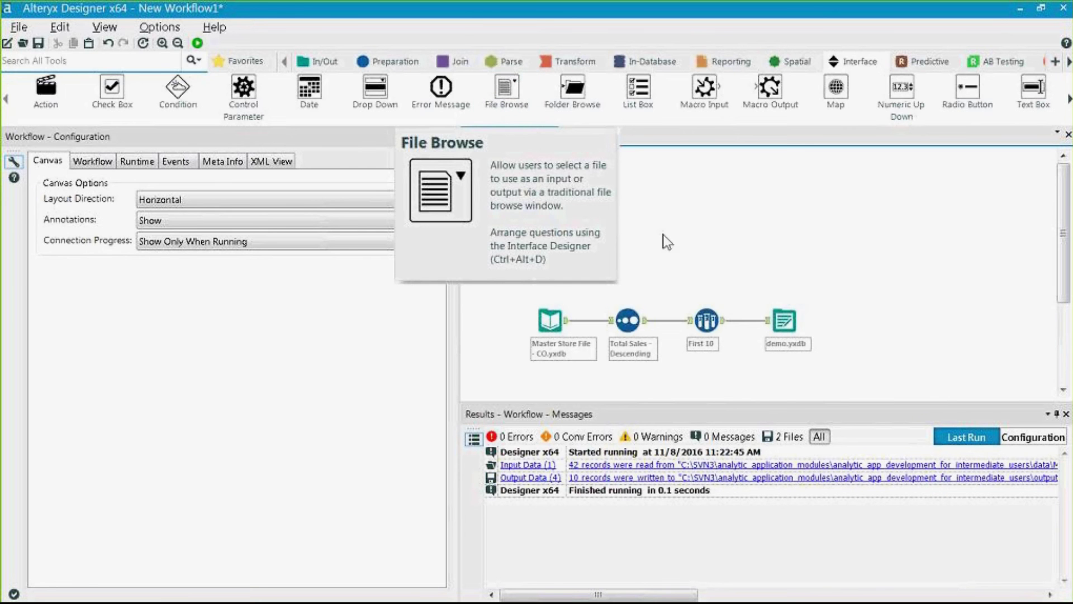
{"action": "left_click_drag", "start_coordinate": [574, 178], "coordinate": [553, 196]}
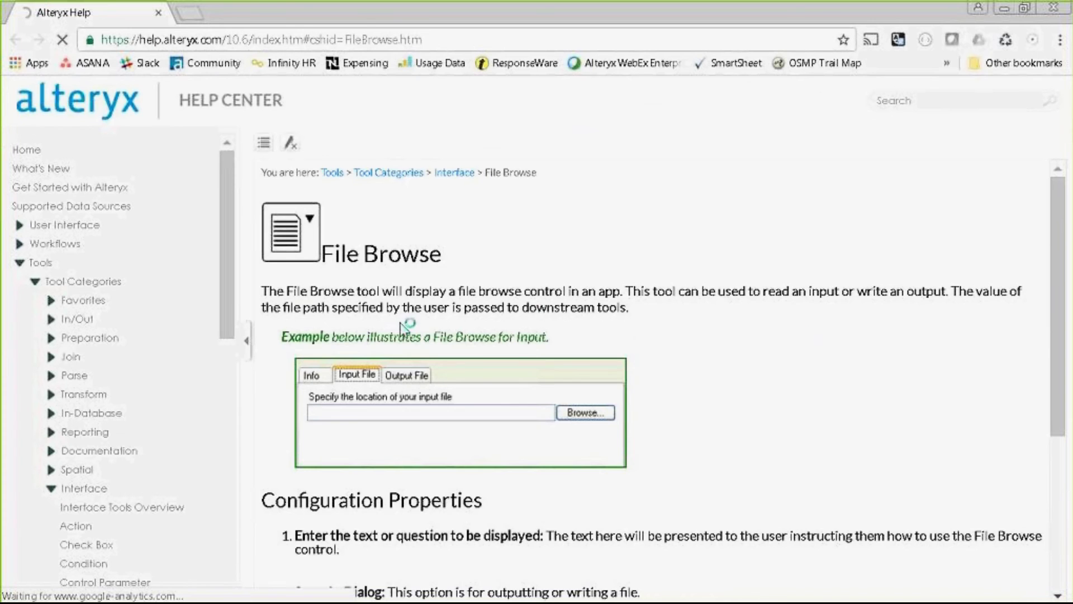
Step: Read the File Browse help page's description and configuration properties, and close the browser to return to Alteryx Designer
{"action": "scroll", "coordinate": [593, 330], "scroll_direction": "down", "scroll_amount": 4}
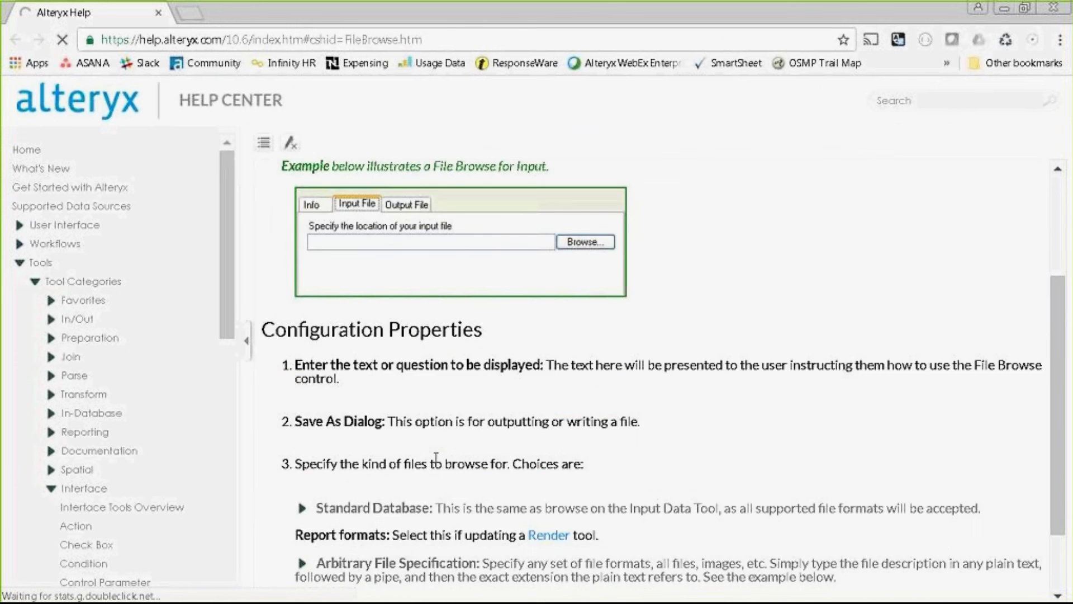
{"action": "scroll", "coordinate": [420, 427], "scroll_direction": "down", "scroll_amount": 2}
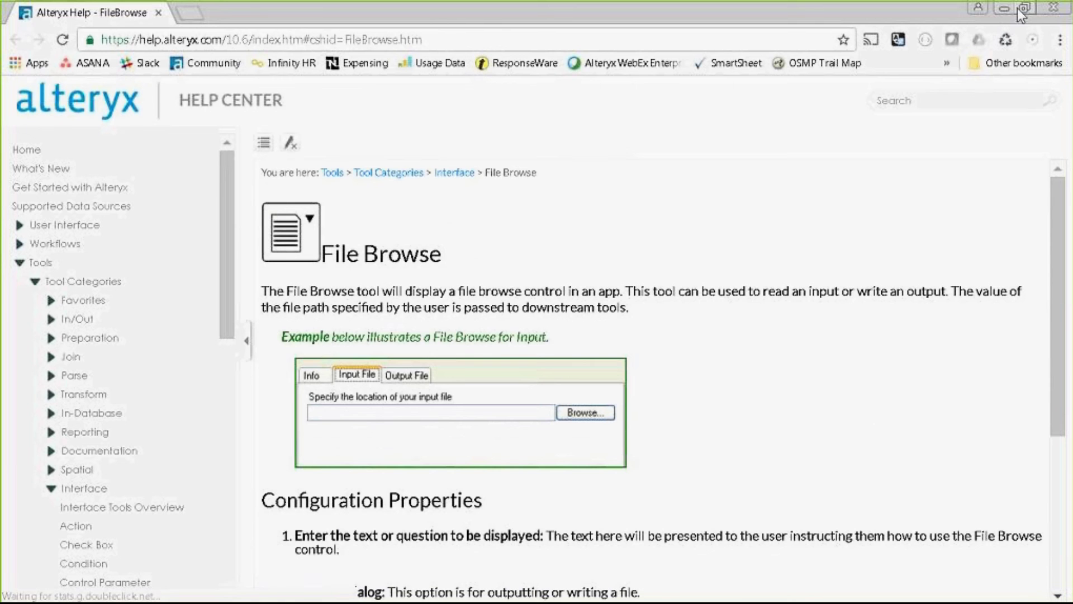
{"action": "left_click", "coordinate": [1052, 10]}
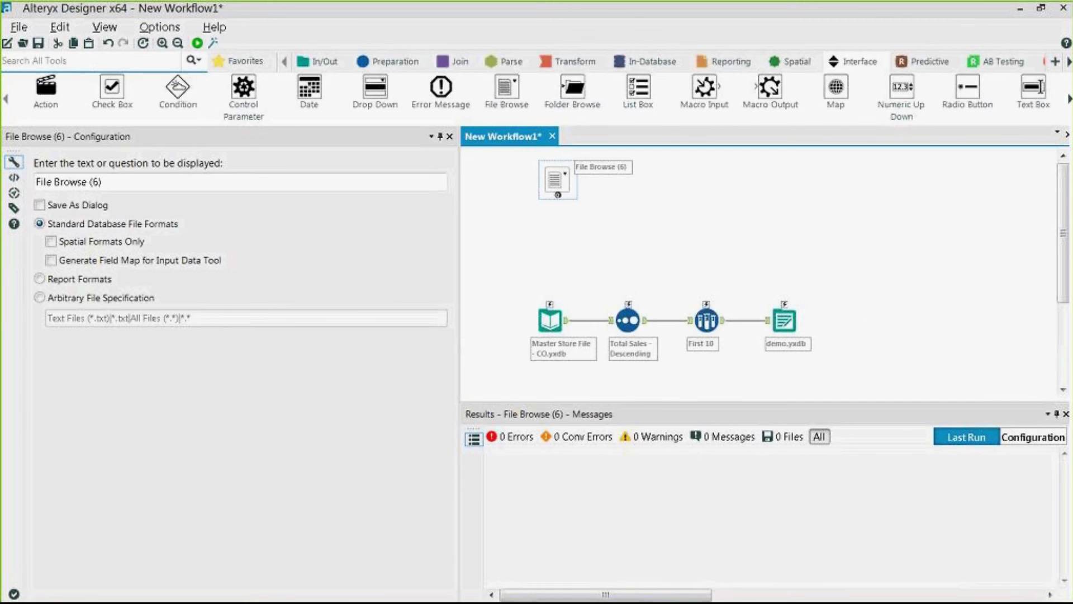
Step: Delete the File Browse tool from the canvas and display the workflow's type settings
{"action": "left_click_drag", "start_coordinate": [567, 178], "coordinate": [543, 187]}
{"action": "key", "text": "Up"}
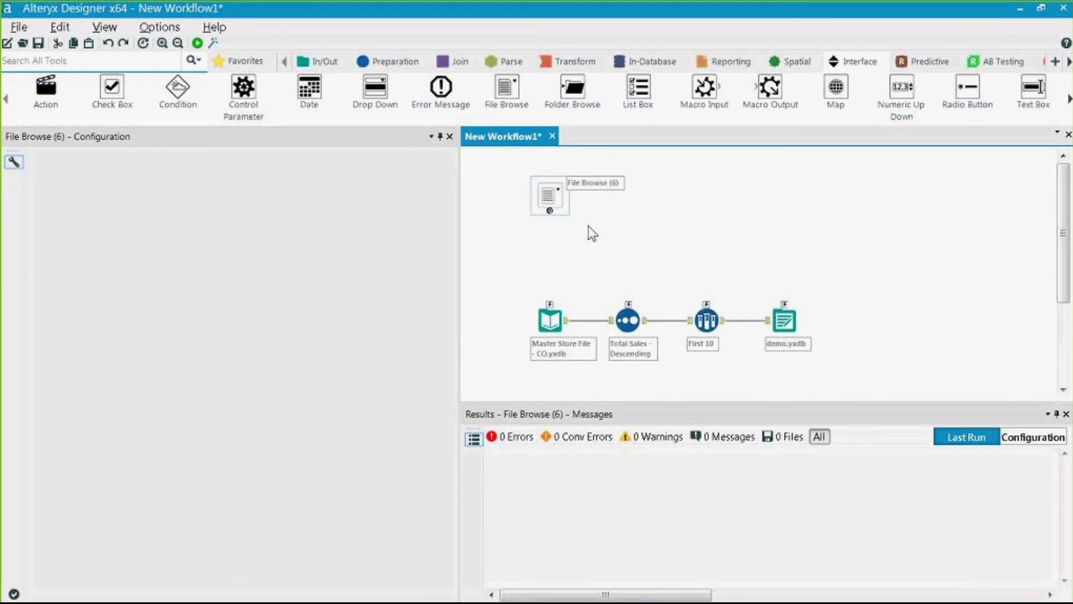
{"action": "key", "text": "Delete"}
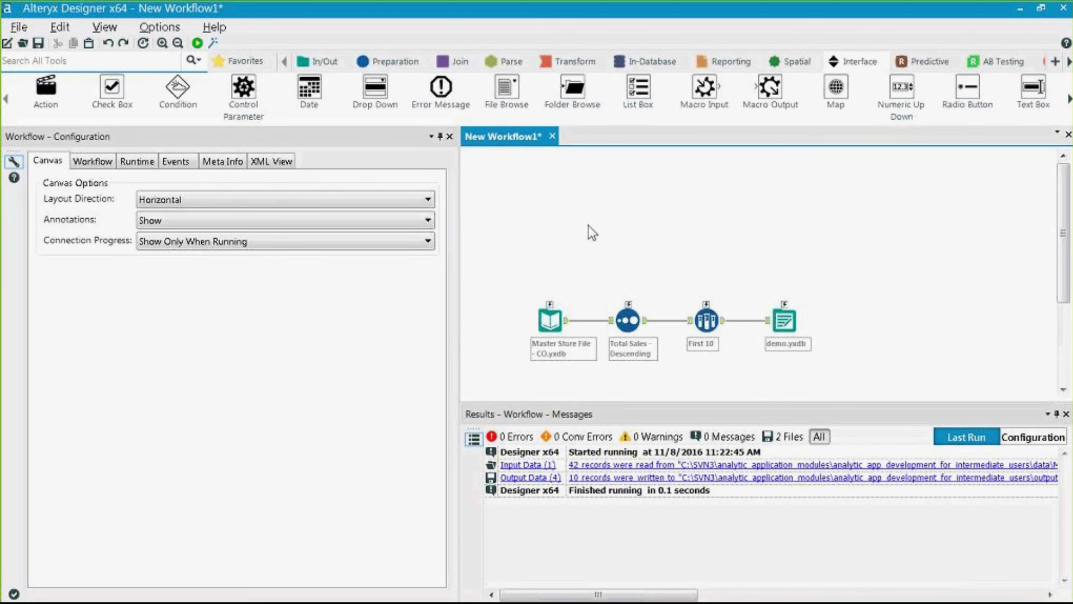
{"action": "left_click", "coordinate": [89, 162]}
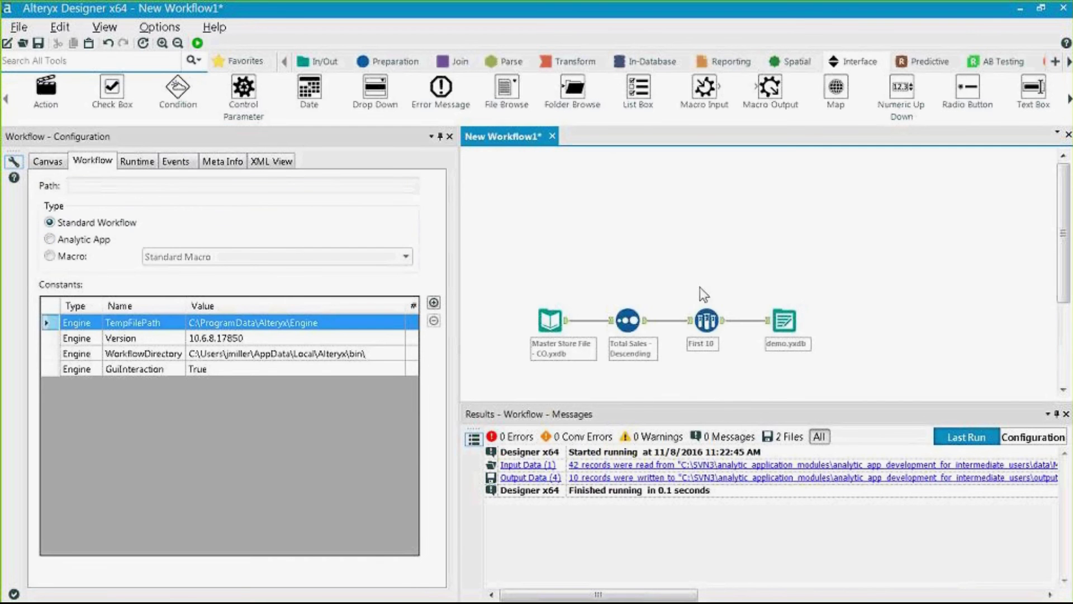
Step: Select the four connected tools and move them slightly higher on the canvas
{"action": "left_click_drag", "start_coordinate": [860, 353], "coordinate": [545, 271]}
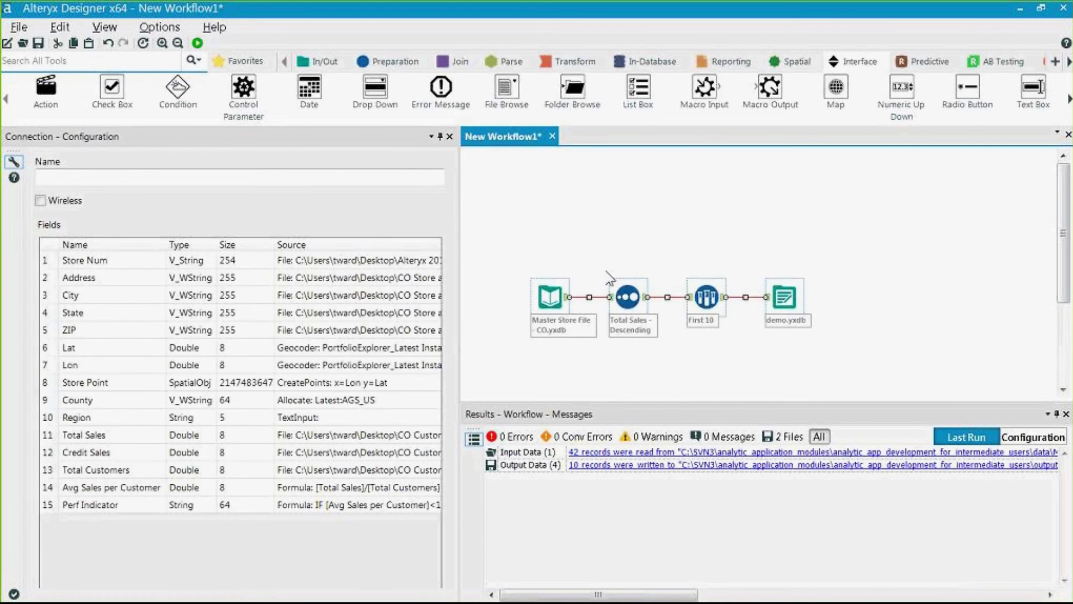
{"action": "left_click", "coordinate": [636, 342]}
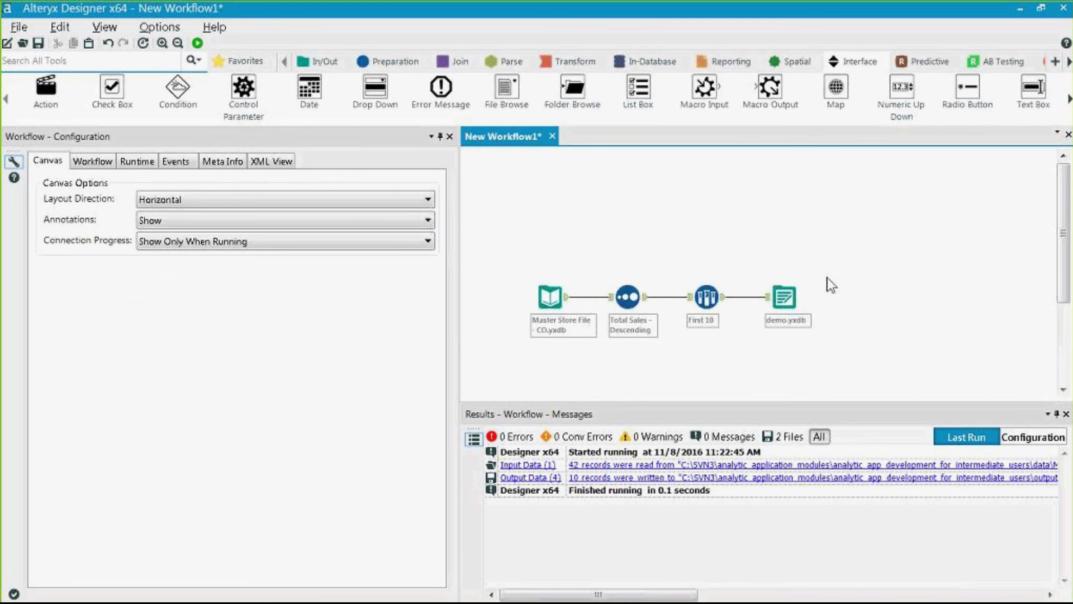
Step: Place a File Browse interface tool above the Input Data tool and check the workflow's type setting
{"action": "left_click_drag", "start_coordinate": [507, 99], "coordinate": [549, 187]}
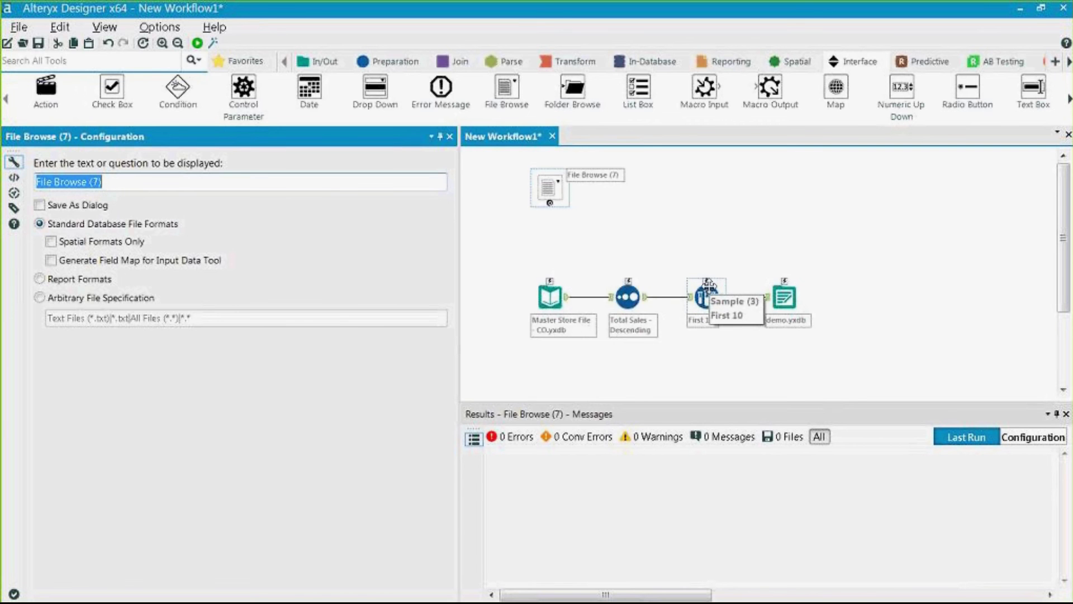
{"action": "left_click", "coordinate": [550, 189]}
{"action": "left_click_drag", "start_coordinate": [551, 189], "coordinate": [551, 181]}
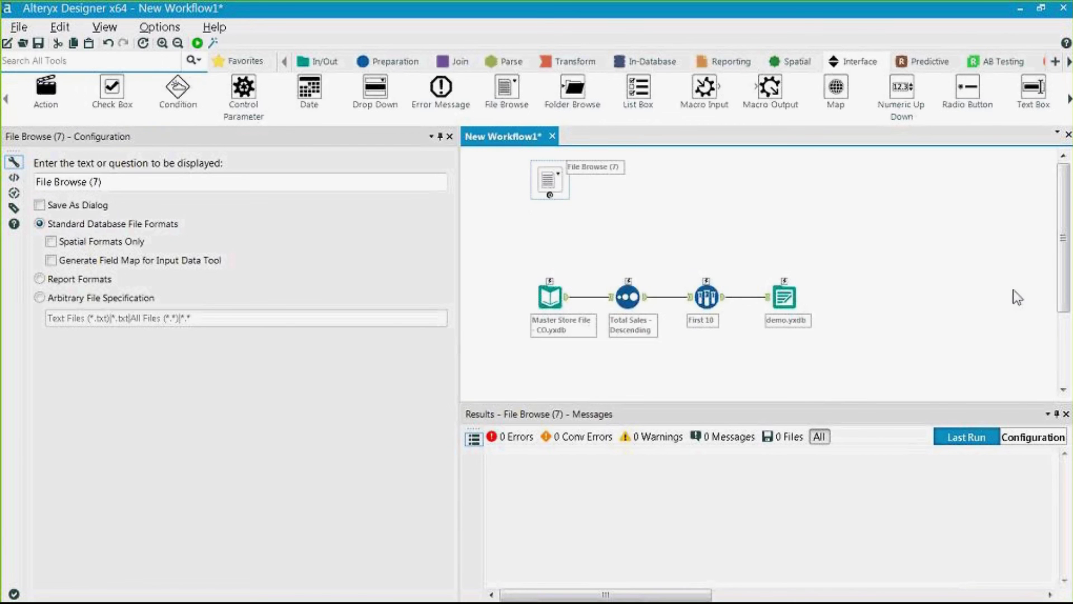
{"action": "left_click", "coordinate": [875, 216]}
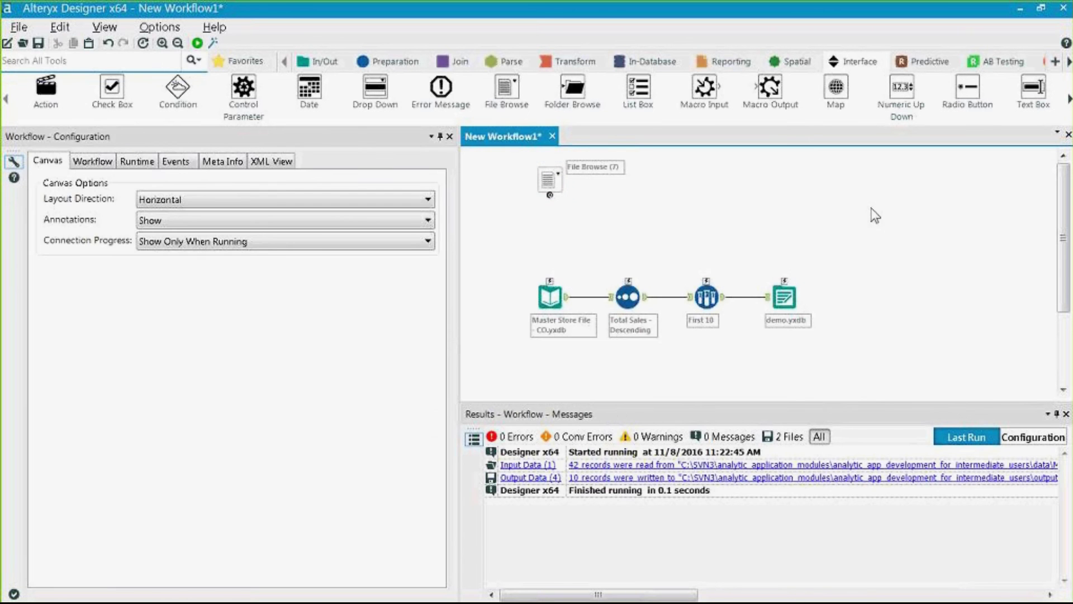
{"action": "left_click", "coordinate": [92, 161]}
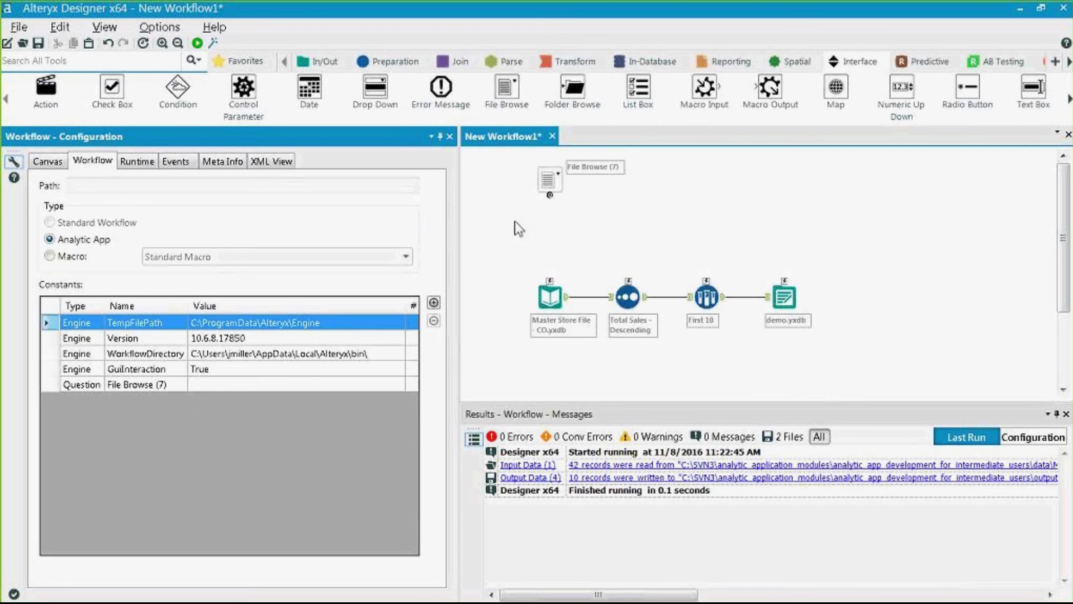
Step: Adjust the File Browse tool's vertical position above the Input Data tool
{"action": "left_click", "coordinate": [550, 181]}
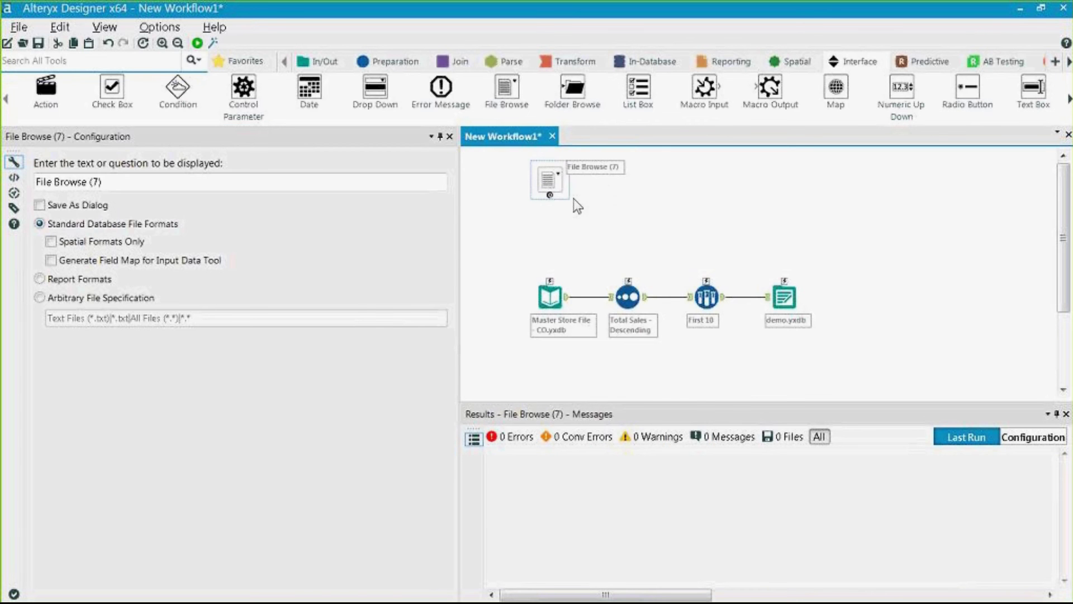
{"action": "left_click_drag", "start_coordinate": [548, 180], "coordinate": [547, 173]}
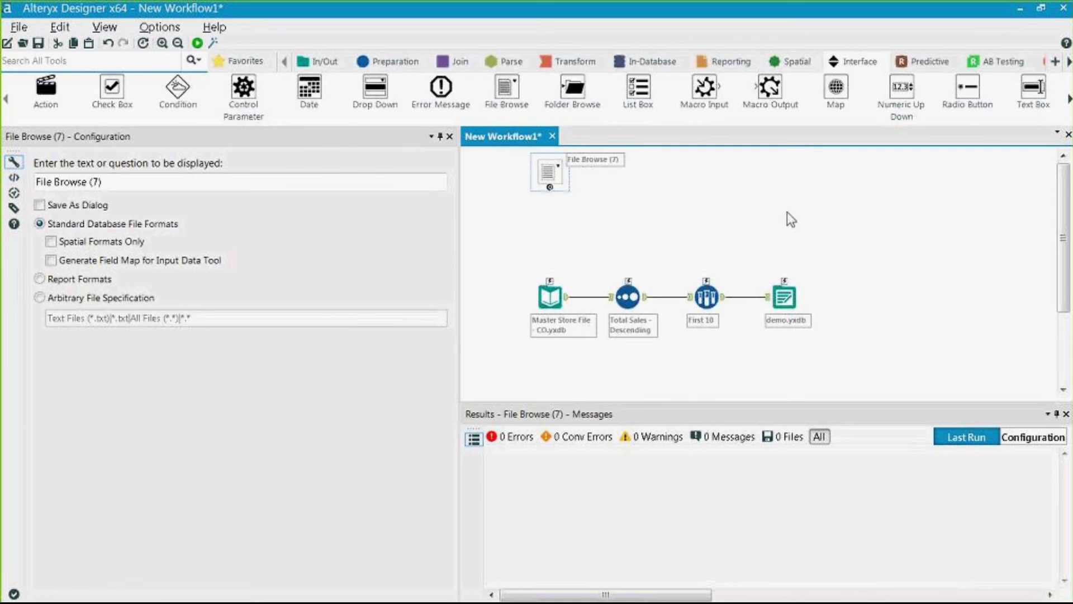
{"action": "left_click", "coordinate": [1007, 212]}
{"action": "left_click", "coordinate": [550, 173]}
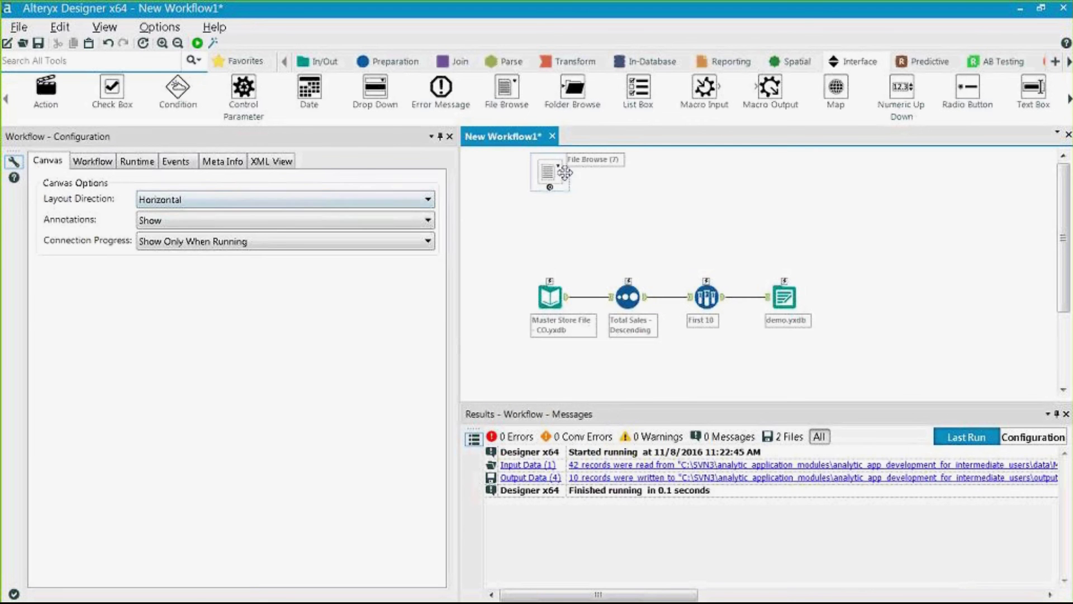
{"action": "left_click_drag", "start_coordinate": [550, 174], "coordinate": [550, 189]}
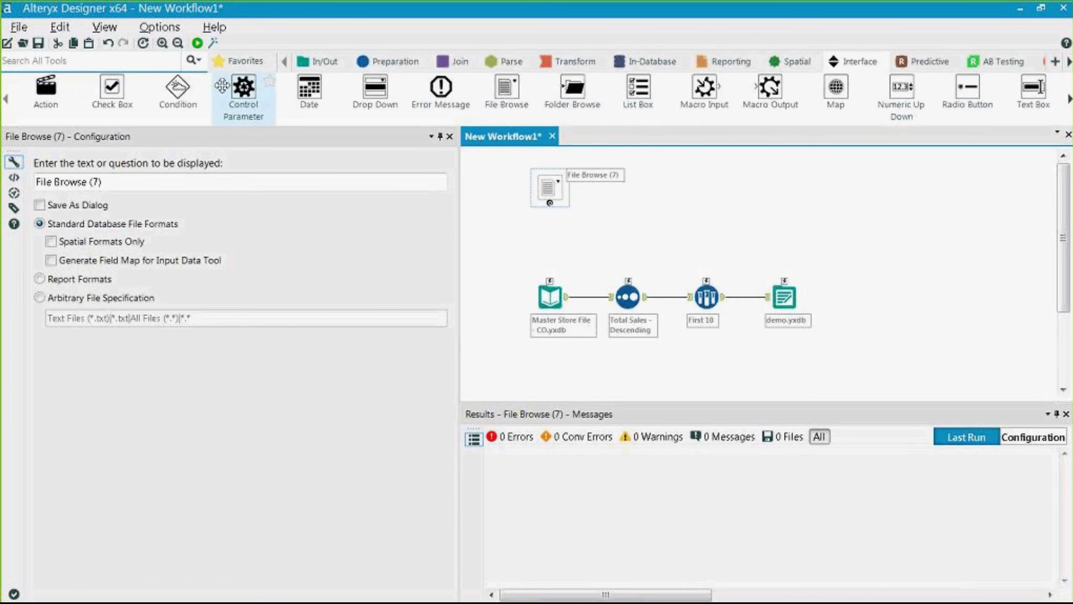
Step: Preview the analytic app, examine the File Browse question's source options and file selection dialog, and close the app window
{"action": "left_click", "coordinate": [214, 44]}
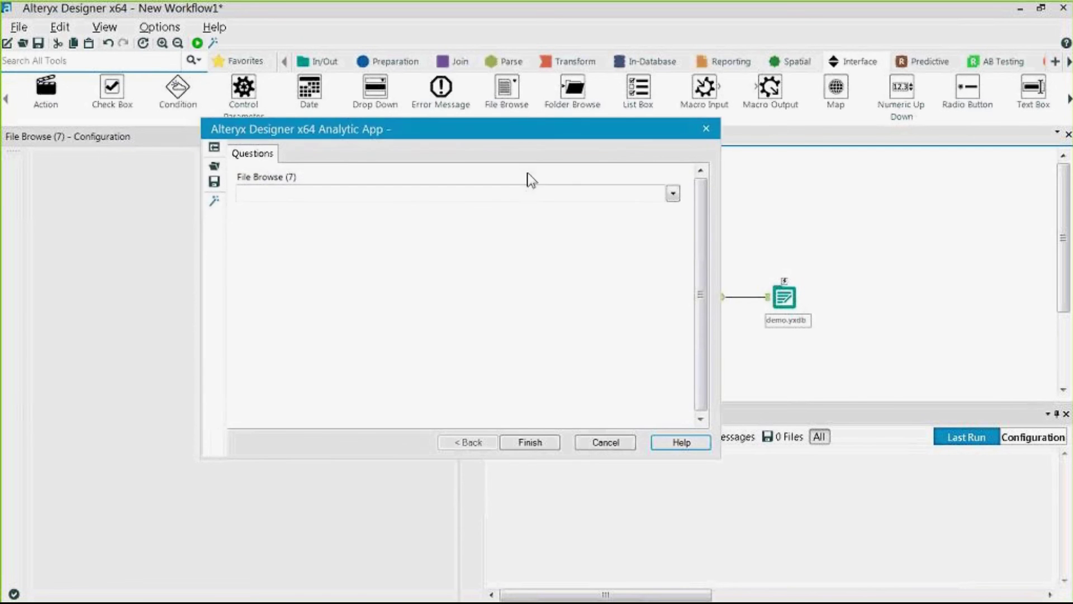
{"action": "left_click_drag", "start_coordinate": [504, 126], "coordinate": [598, 131]}
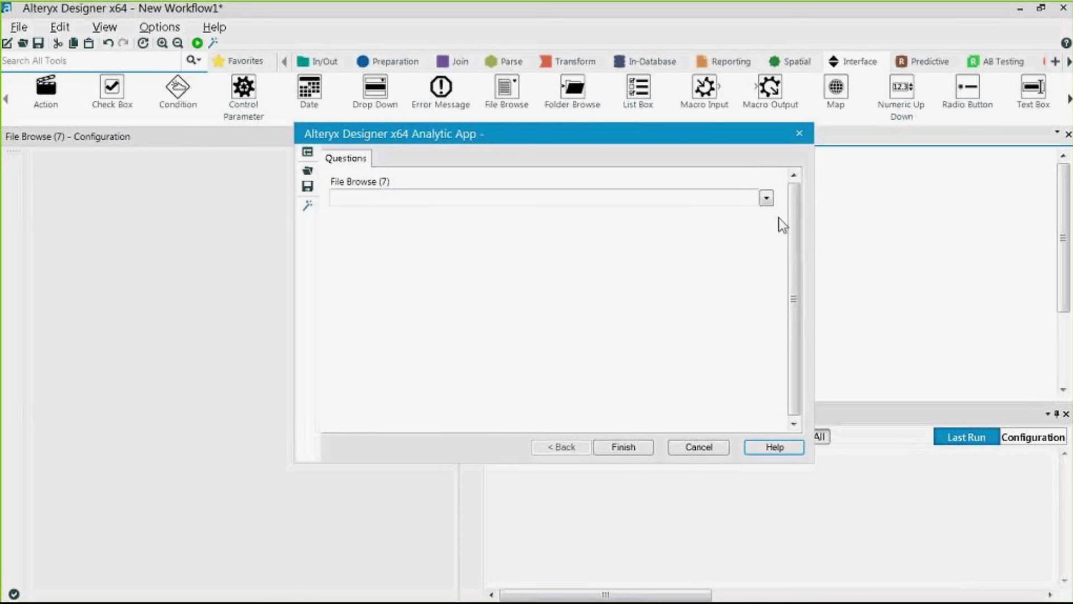
{"action": "left_click", "coordinate": [767, 199]}
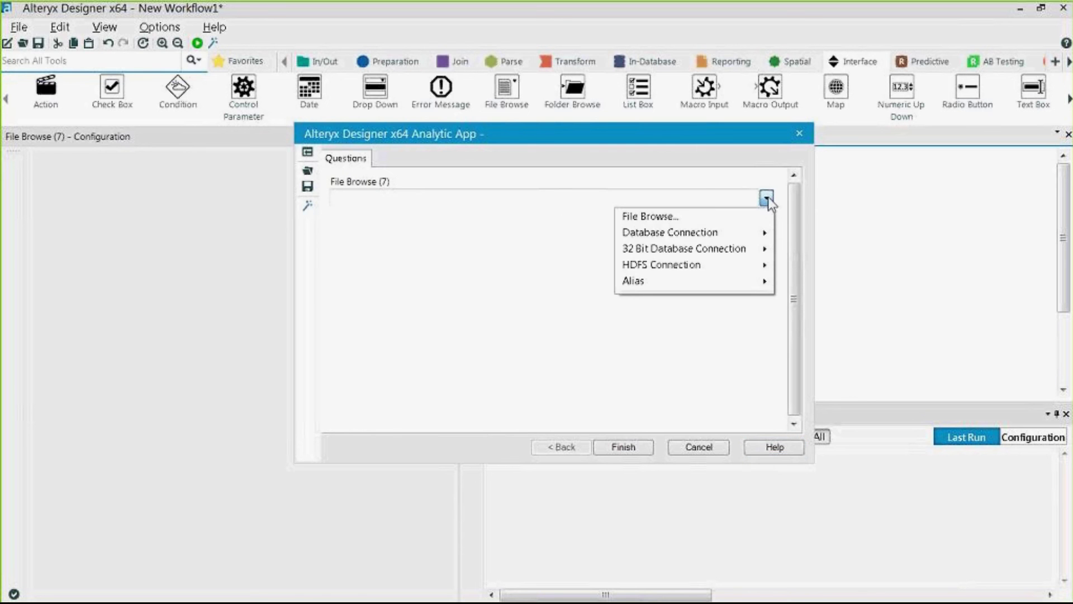
{"action": "left_click", "coordinate": [685, 216]}
{"action": "left_click_drag", "start_coordinate": [706, 117], "coordinate": [593, 95]}
{"action": "left_click", "coordinate": [949, 94]}
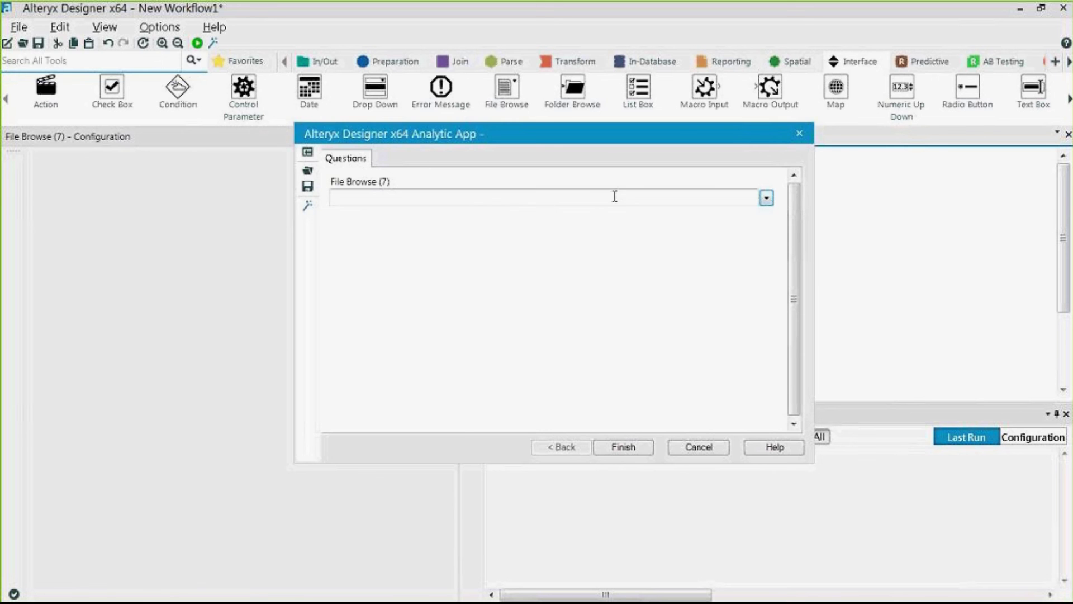
{"action": "left_click", "coordinate": [799, 136]}
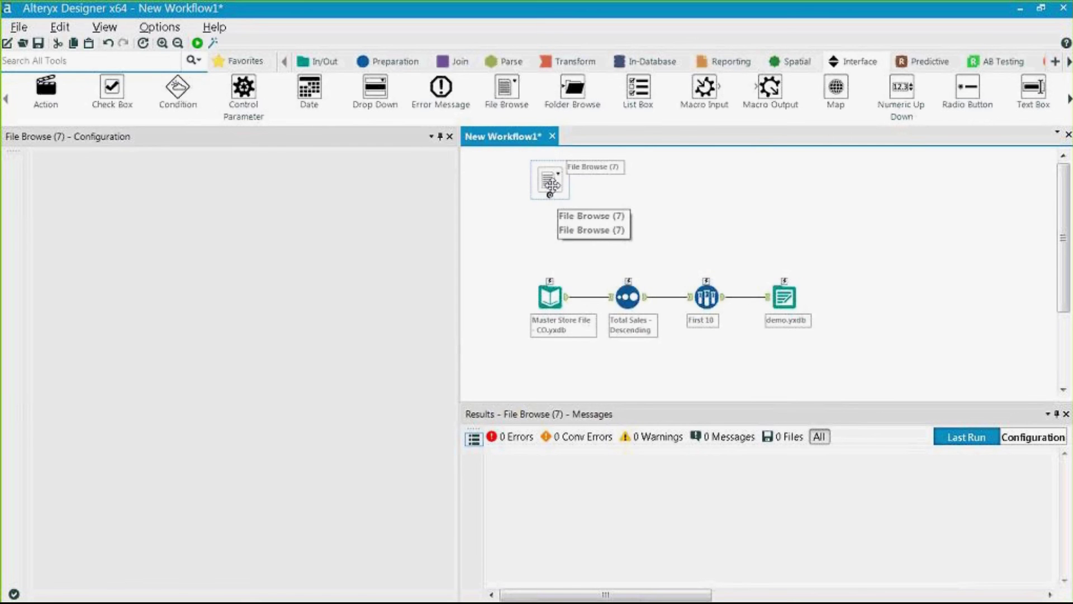
Step: Connect the File Browse tool's question output to the Input Data tool's interface anchor
{"action": "left_click_drag", "start_coordinate": [554, 185], "coordinate": [554, 178]}
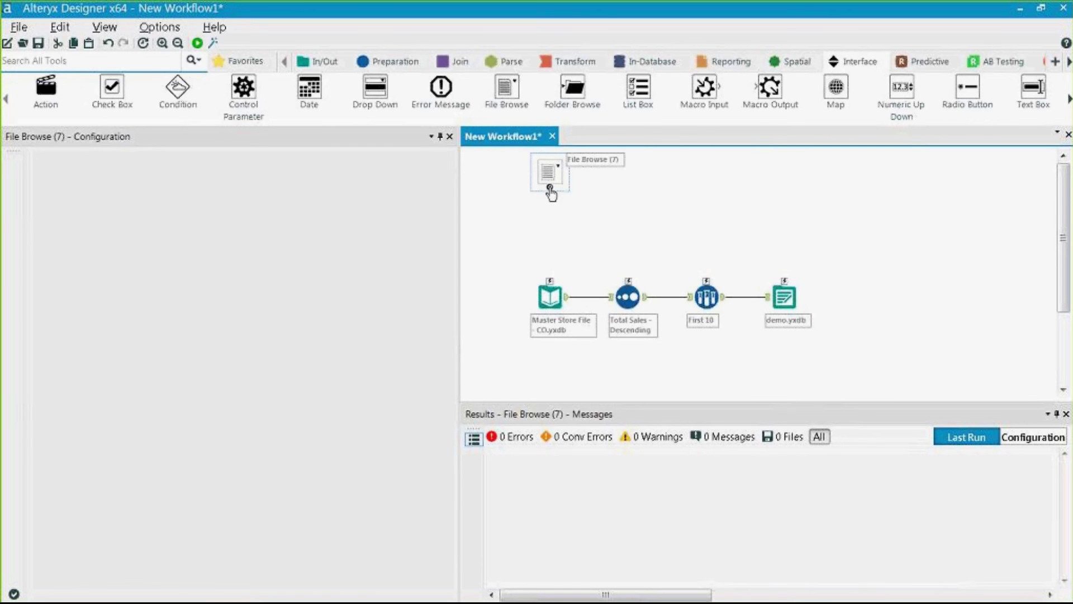
{"action": "scroll", "coordinate": [551, 193], "scroll_direction": "up", "scroll_amount": 3}
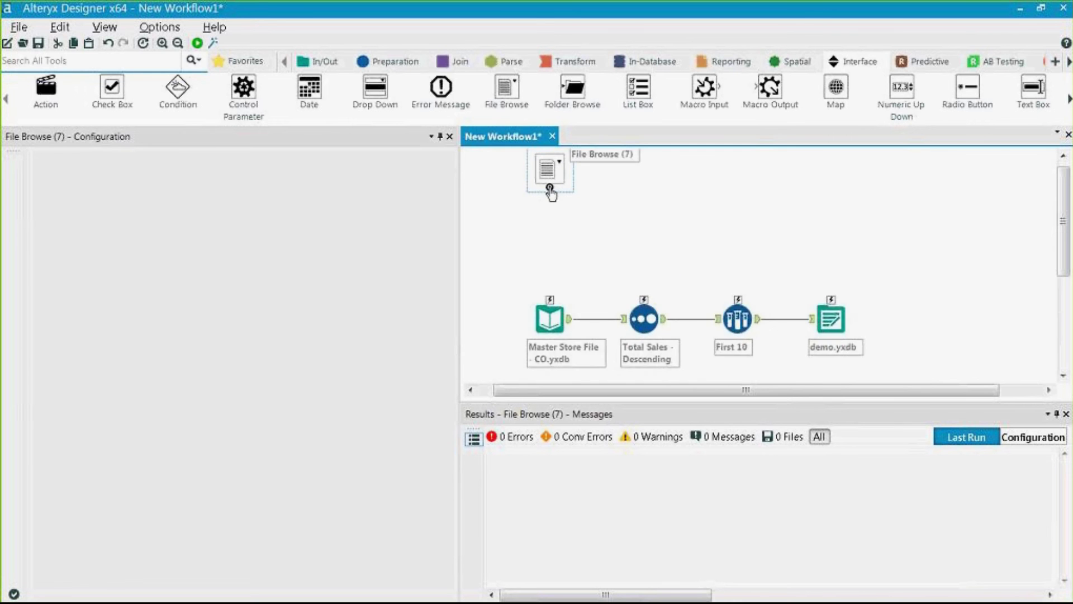
{"action": "left_click_drag", "start_coordinate": [551, 208], "coordinate": [551, 342]}
{"action": "left_click", "coordinate": [552, 191]}
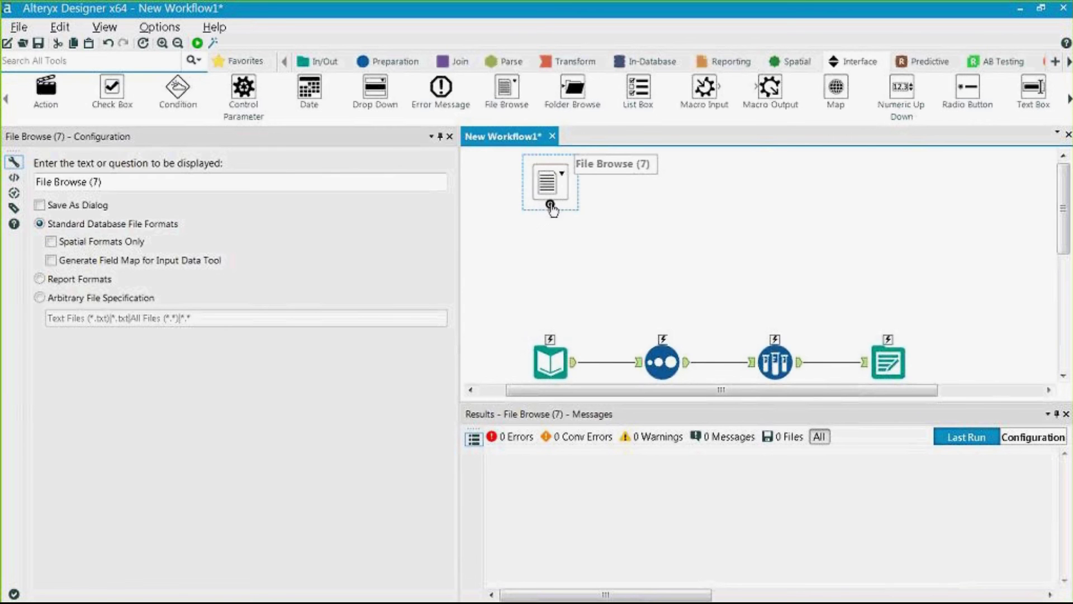
{"action": "left_click_drag", "start_coordinate": [552, 208], "coordinate": [552, 339]}
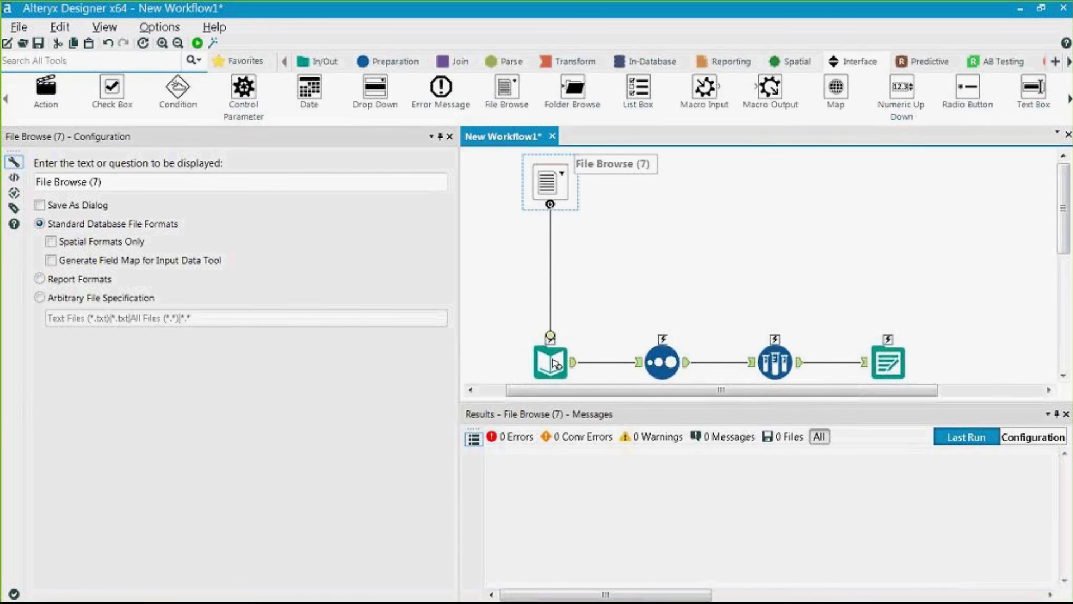
{"action": "left_click_drag", "start_coordinate": [557, 363], "coordinate": [556, 364]}
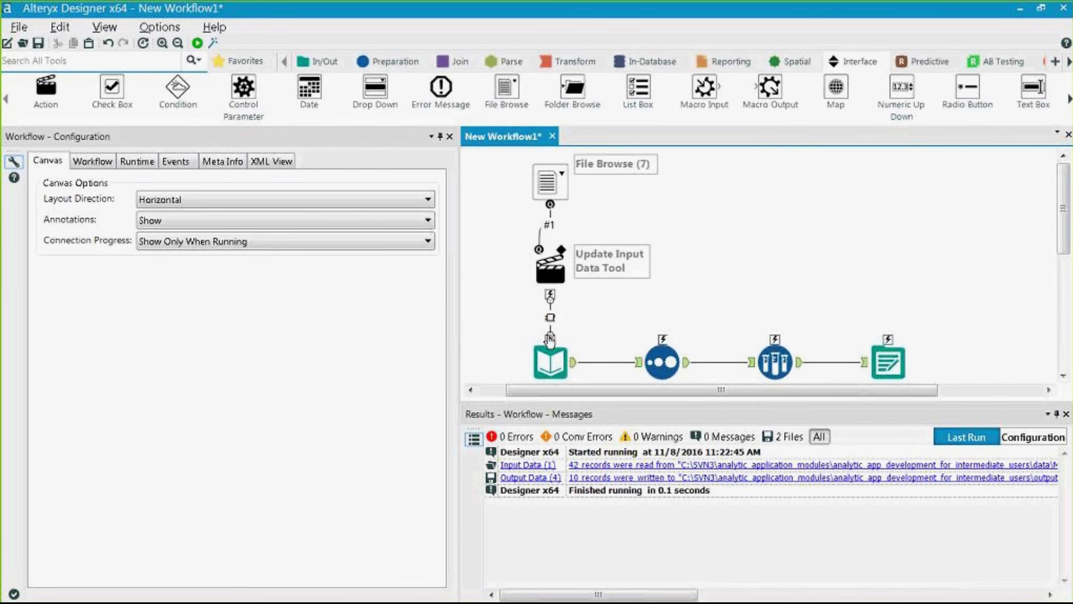
Step: Try Update Value as the Action tool's action type and restore Update Input Data Tool (Default)
{"action": "left_click", "coordinate": [567, 257]}
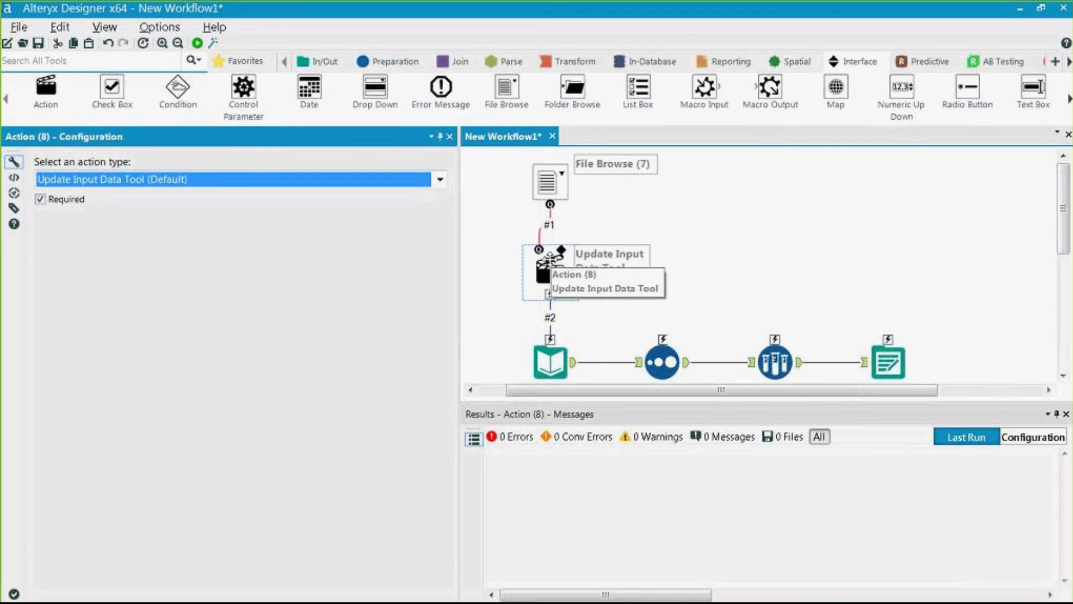
{"action": "left_click", "coordinate": [442, 180]}
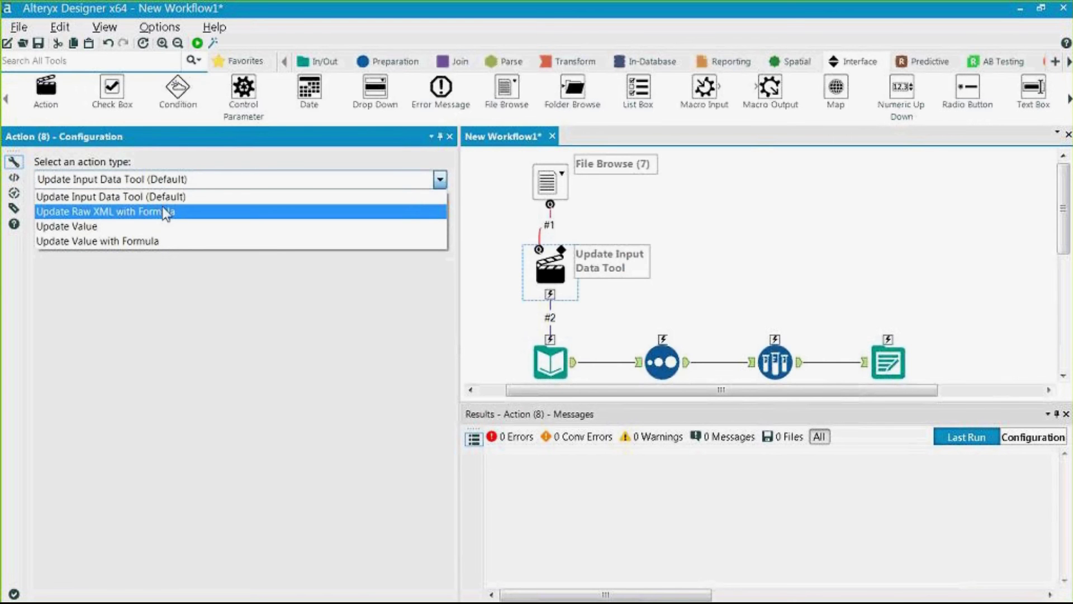
{"action": "left_click", "coordinate": [92, 229]}
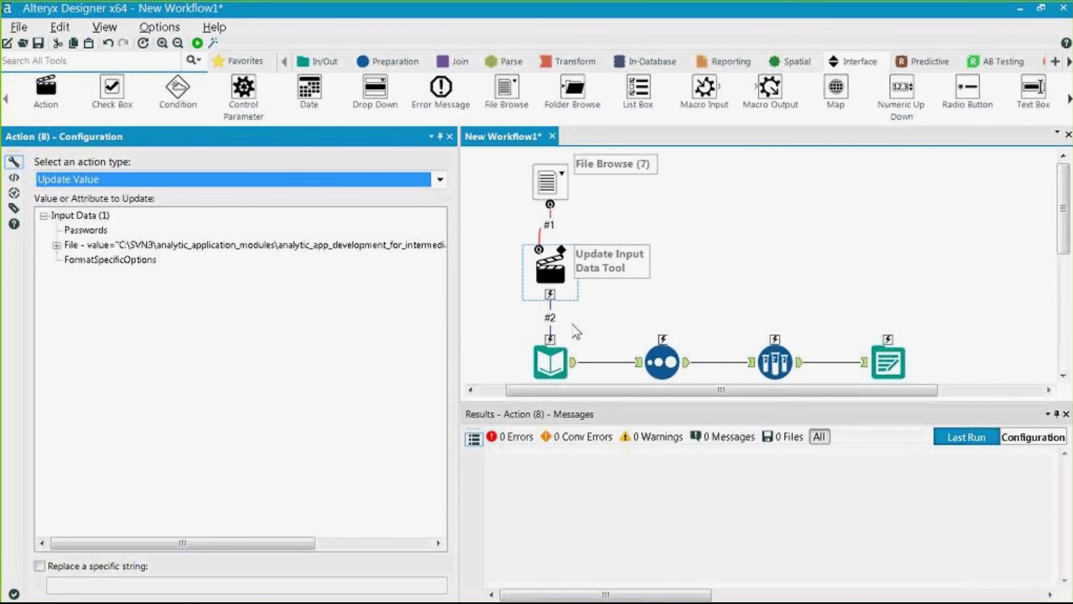
{"action": "left_click", "coordinate": [439, 179]}
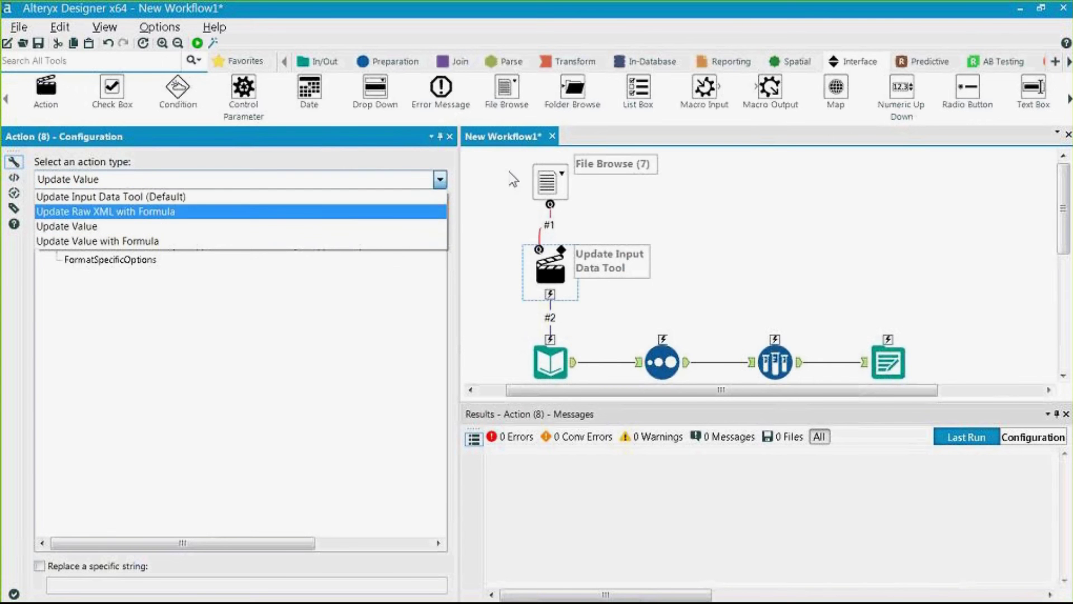
{"action": "left_click", "coordinate": [301, 197]}
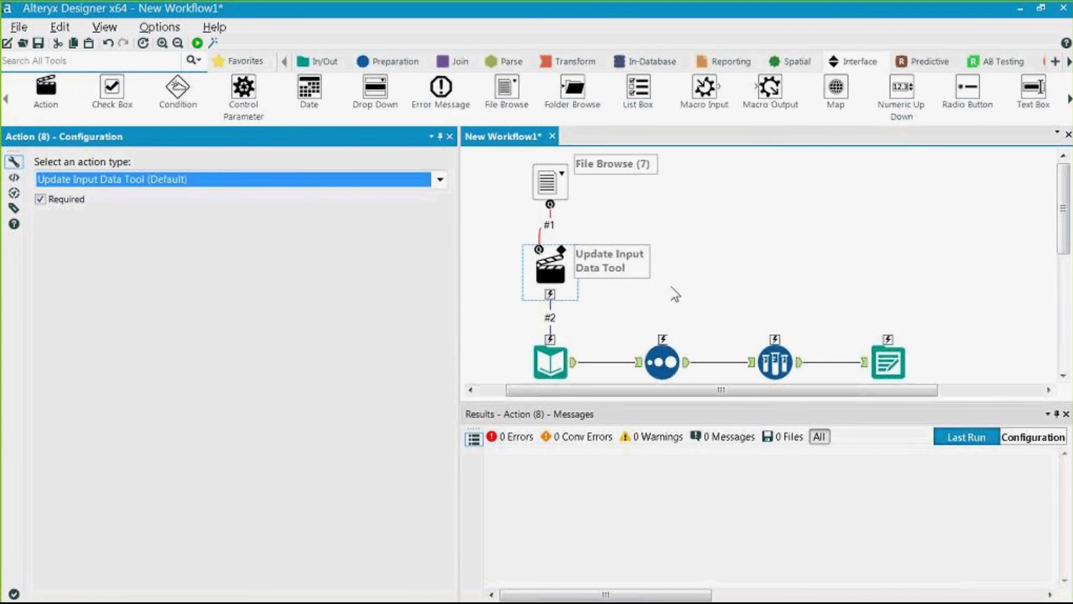
{"action": "left_click", "coordinate": [716, 286]}
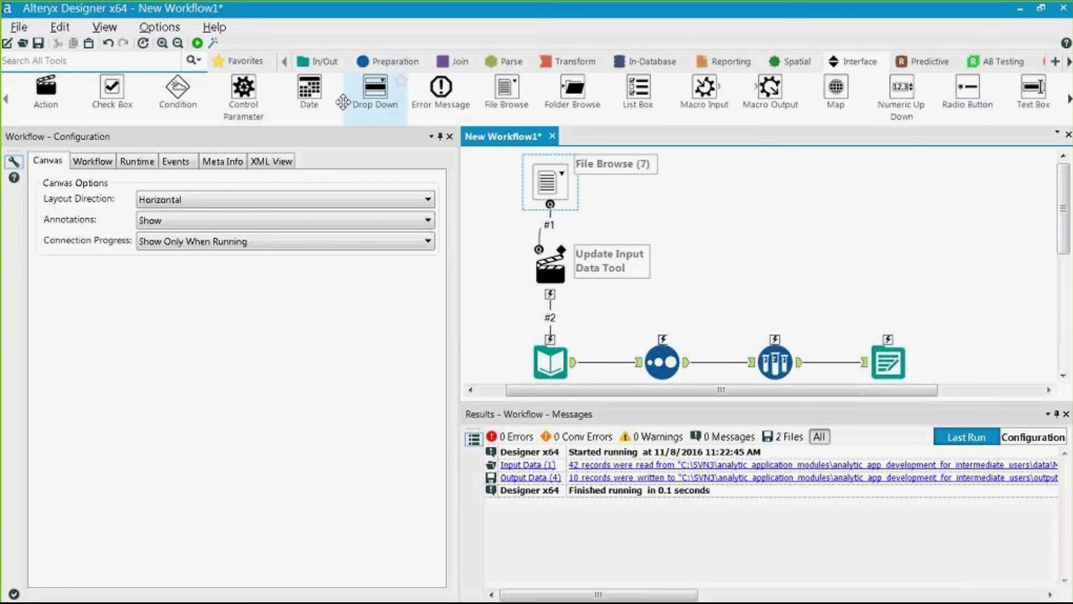
Step: Preview the analytic app again and examine the source options offered by its connected File Browse question
{"action": "left_click", "coordinate": [215, 43]}
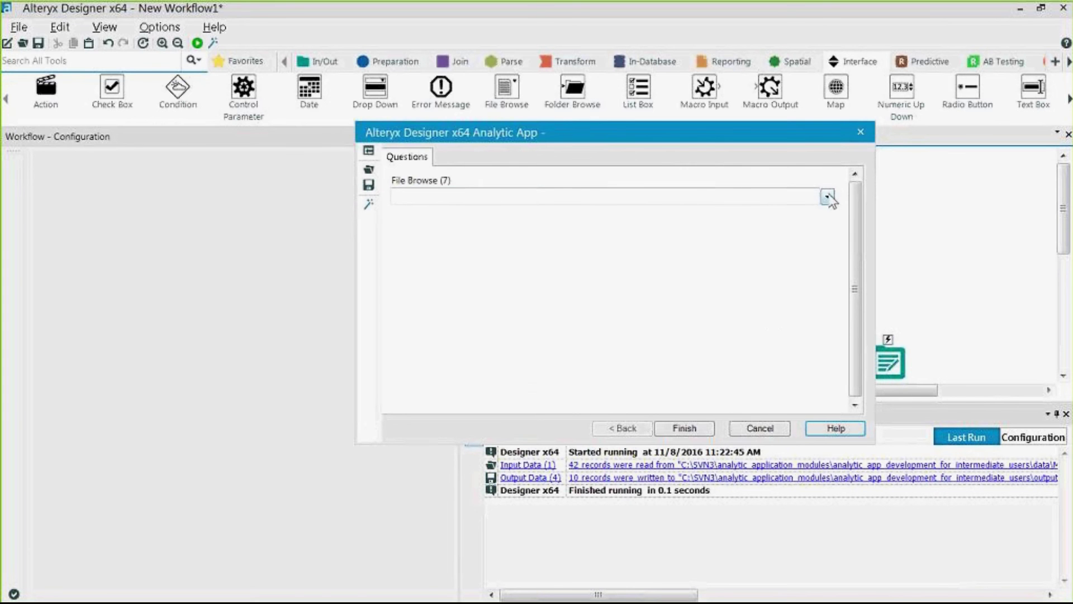
{"action": "left_click", "coordinate": [827, 196]}
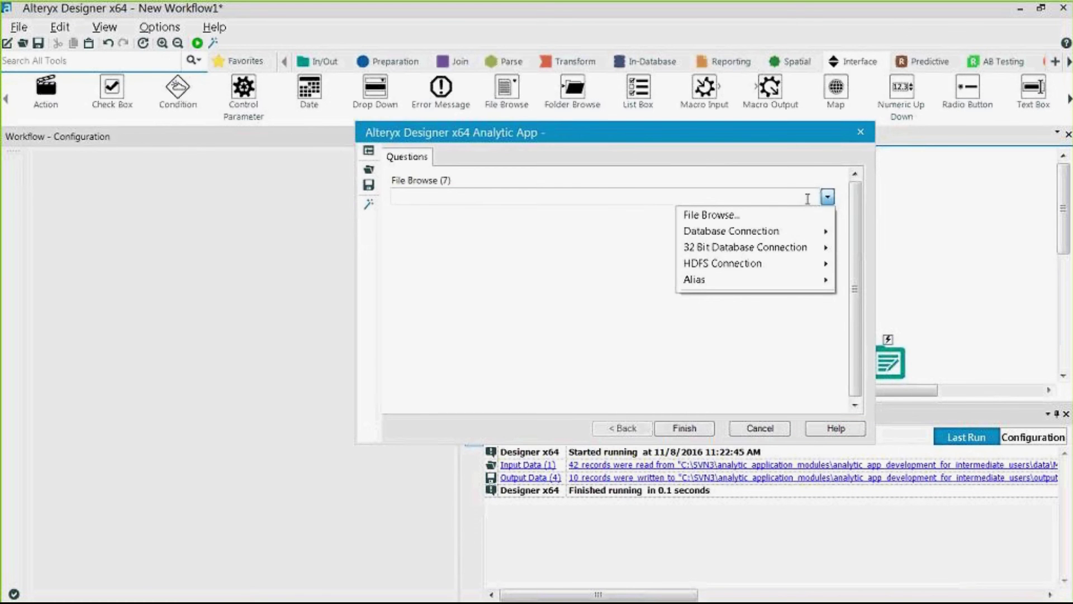
{"action": "left_click", "coordinate": [488, 267]}
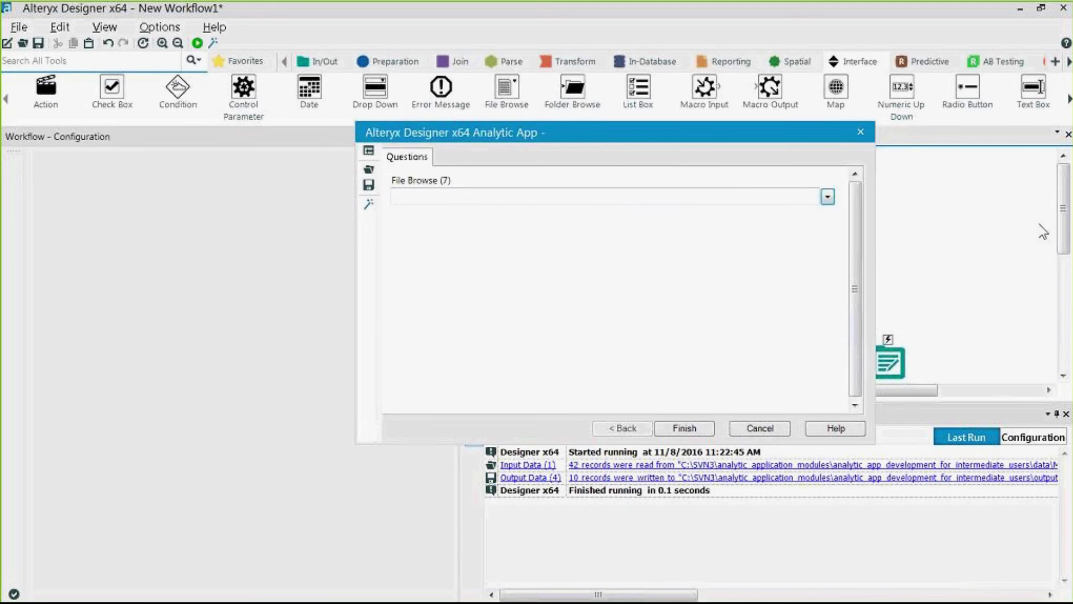
Step: Close the app preview and set the File Browse tool's question text to "Please select your input file"
{"action": "left_click", "coordinate": [1071, 232]}
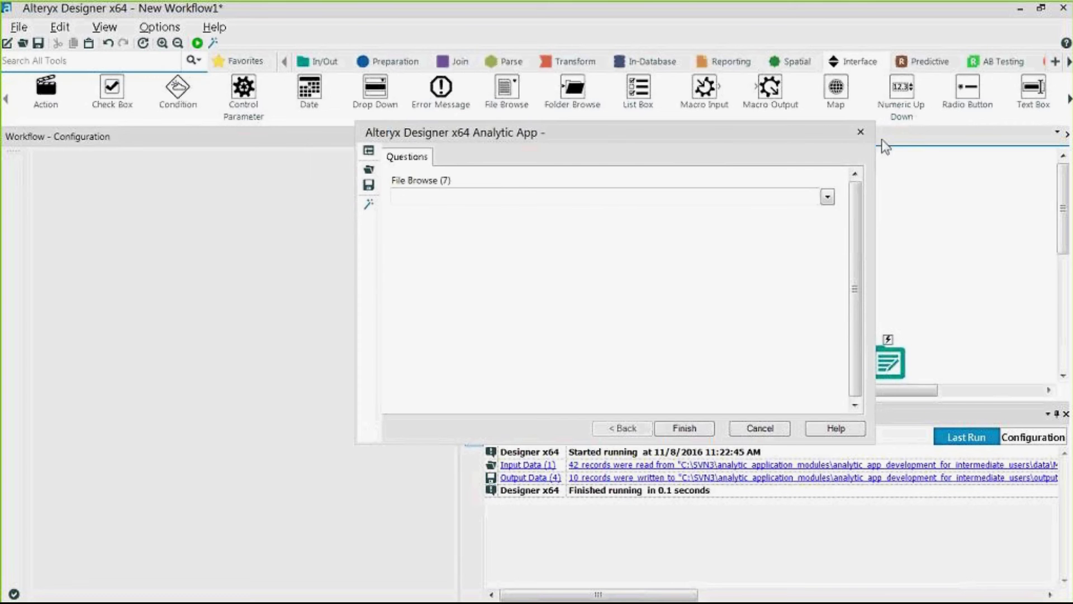
{"action": "left_click", "coordinate": [861, 132]}
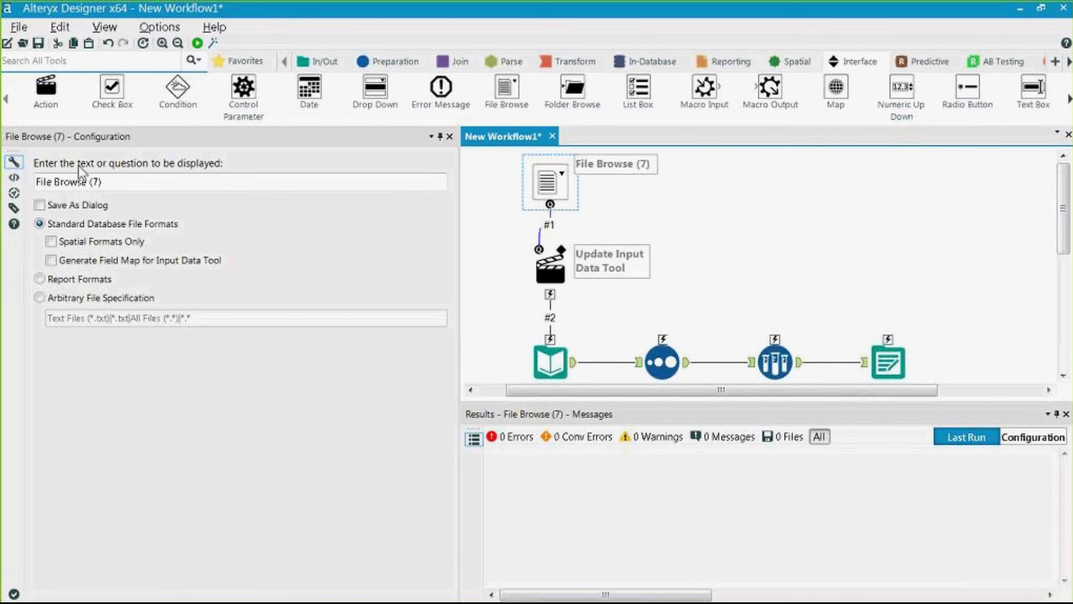
{"action": "left_click", "coordinate": [118, 179]}
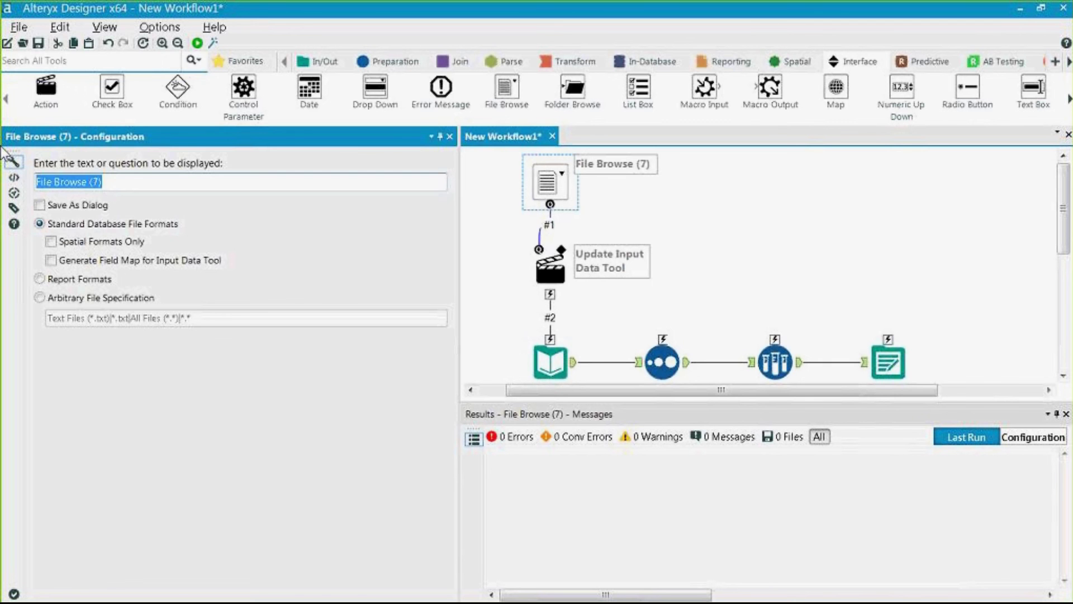
{"action": "type", "text": "Please select your input file"}
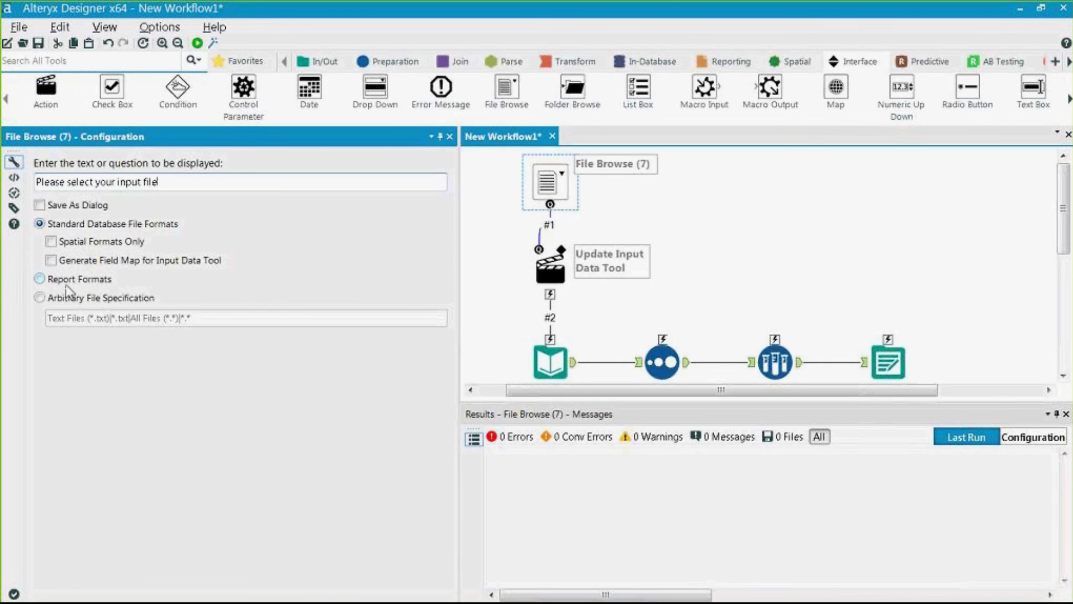
Step: Try the Report Formats and Arbitrary File Specification options of the File Browse tool and restore Standard Database File Formats
{"action": "left_click", "coordinate": [46, 280]}
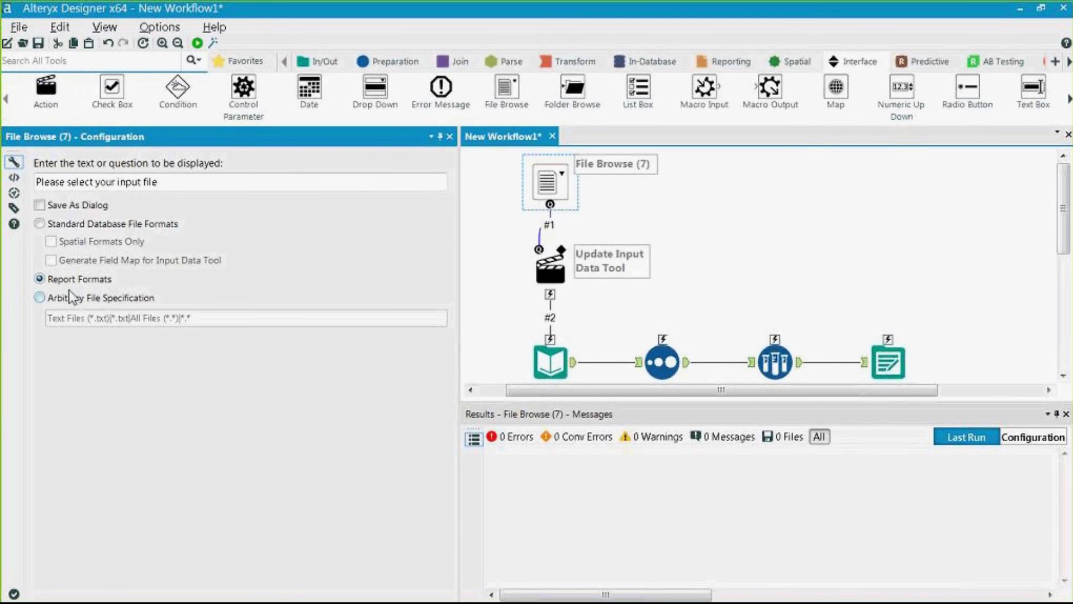
{"action": "left_click", "coordinate": [40, 298]}
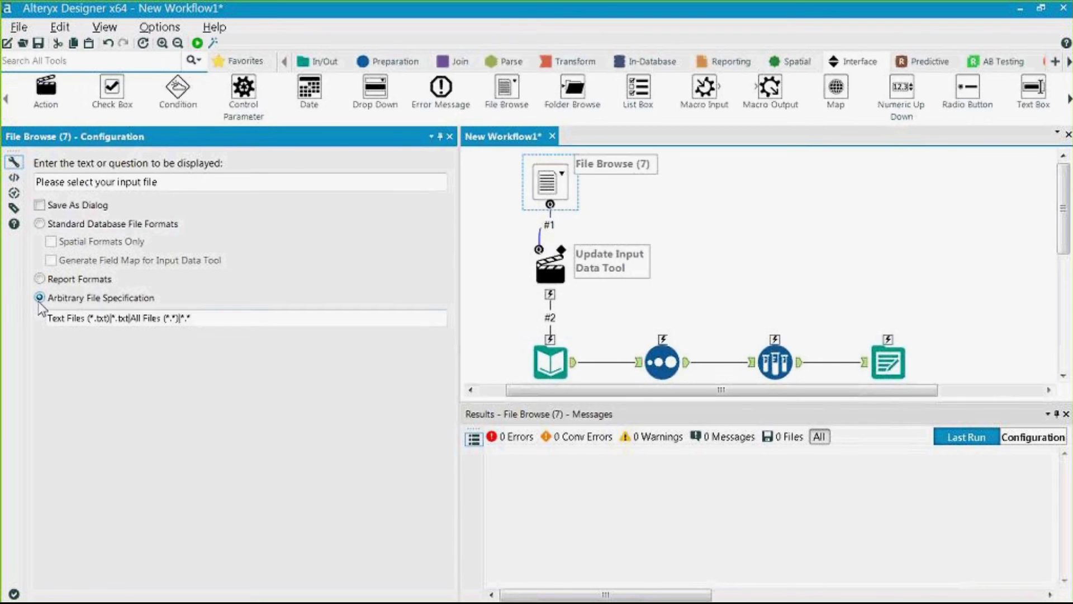
{"action": "left_click_drag", "start_coordinate": [111, 319], "coordinate": [127, 321]}
{"action": "left_click", "coordinate": [114, 320]}
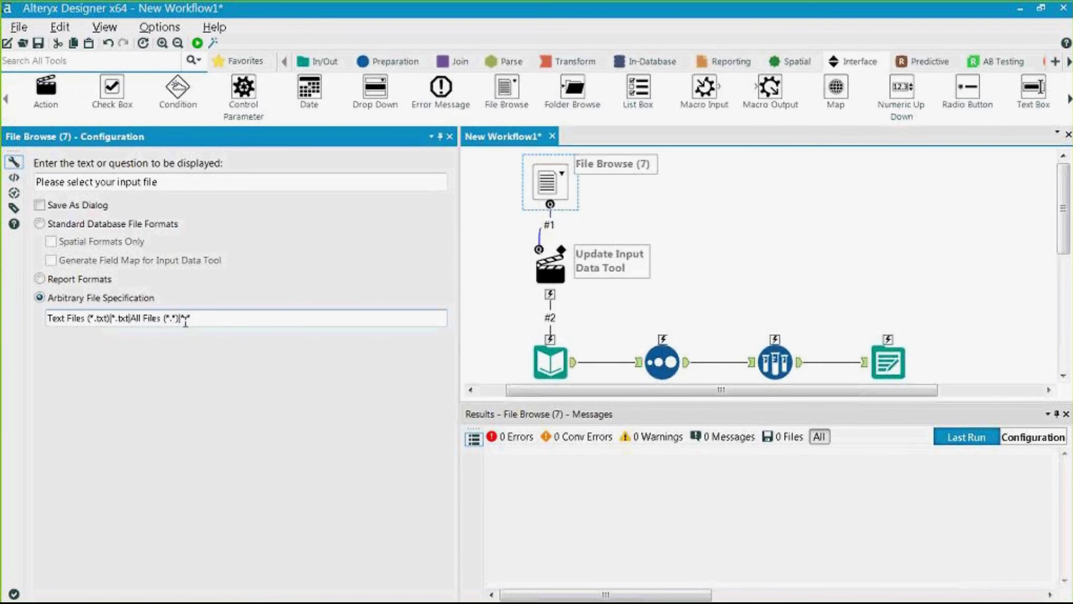
{"action": "type", "text": ".*"}
{"action": "left_click", "coordinate": [40, 224]}
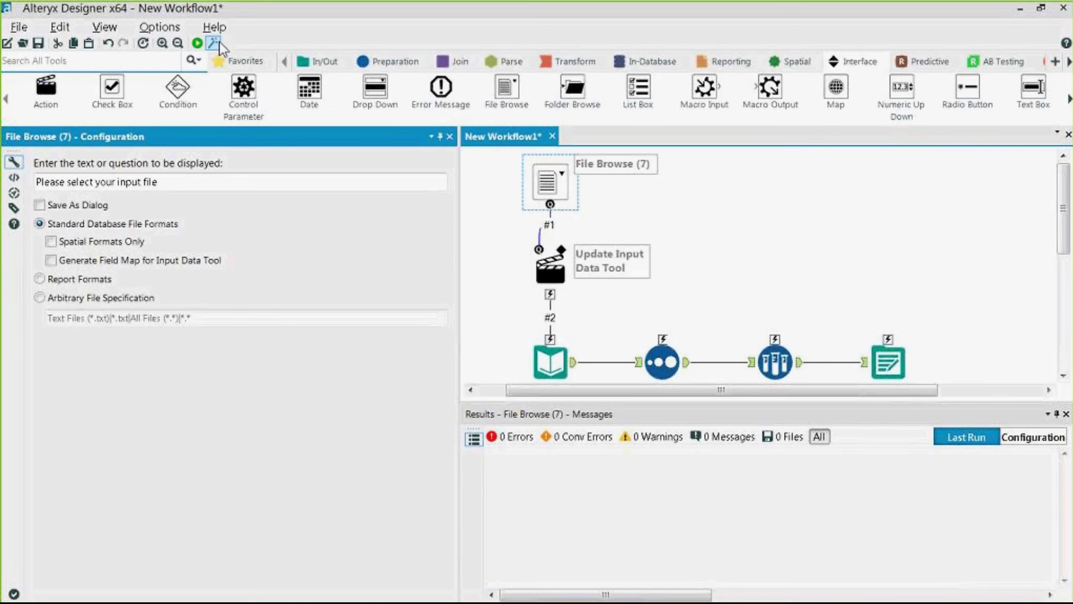
Step: Preview the analytic app, examine the reworded file question and its source options, and close the app window
{"action": "left_click", "coordinate": [550, 271], "text": "ctrl"}
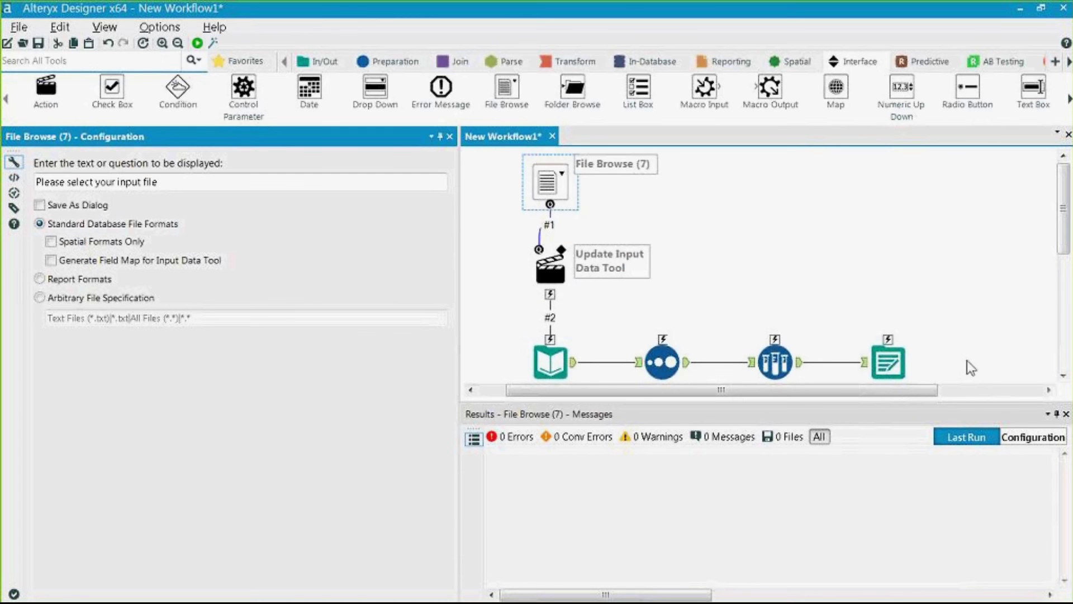
{"action": "left_click", "coordinate": [213, 43]}
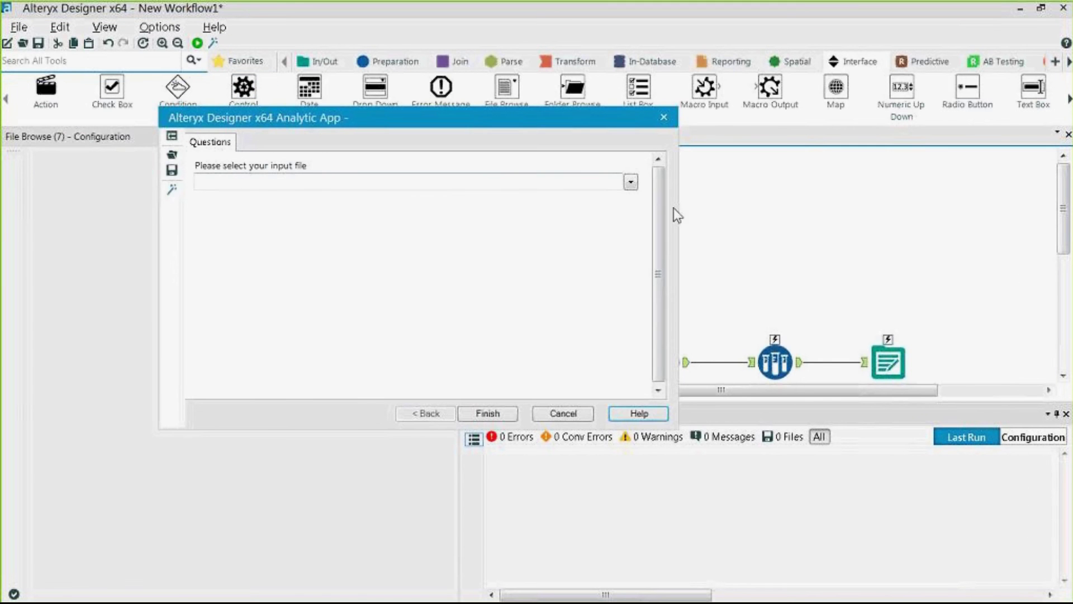
{"action": "left_click", "coordinate": [636, 184]}
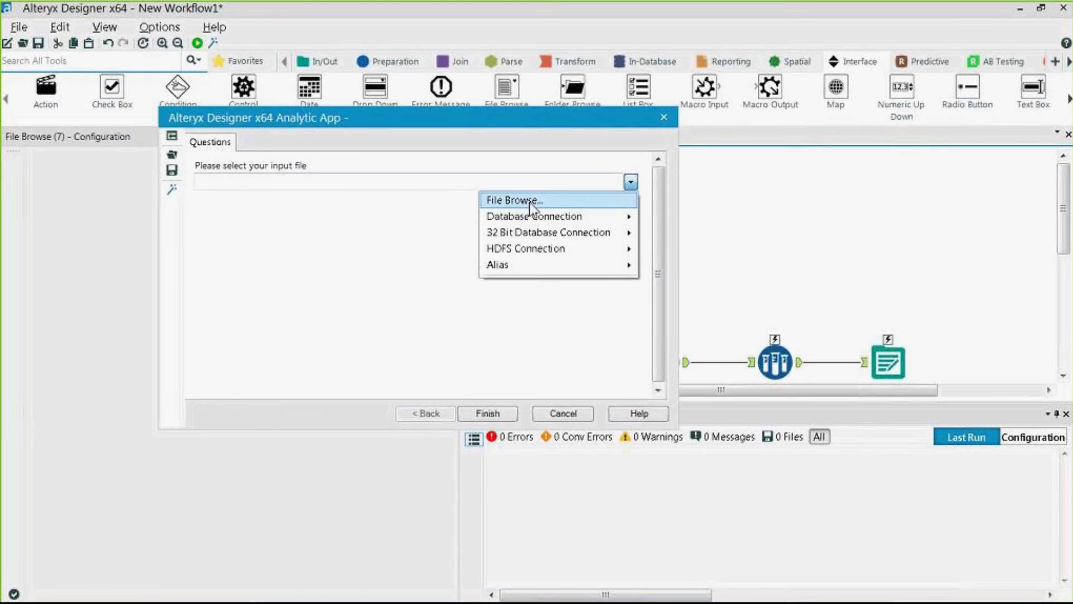
{"action": "left_click", "coordinate": [664, 119]}
{"action": "left_click", "coordinate": [664, 118]}
Step: Examine the Sort tool's field and order settings and its place in the workflow
{"action": "left_click", "coordinate": [662, 366]}
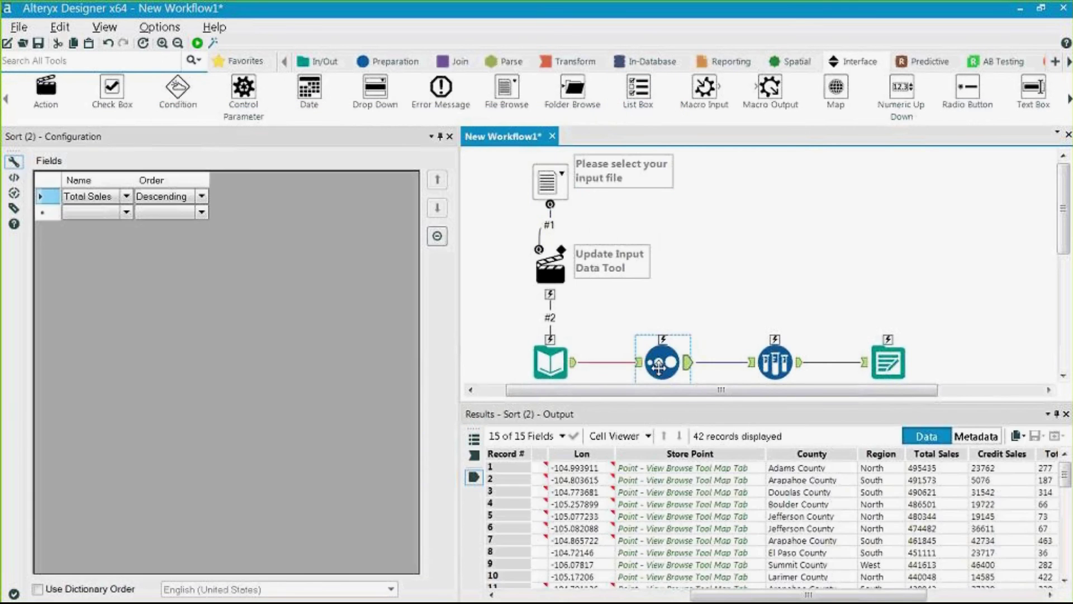
{"action": "scroll", "coordinate": [727, 377], "scroll_direction": "down", "scroll_amount": 1}
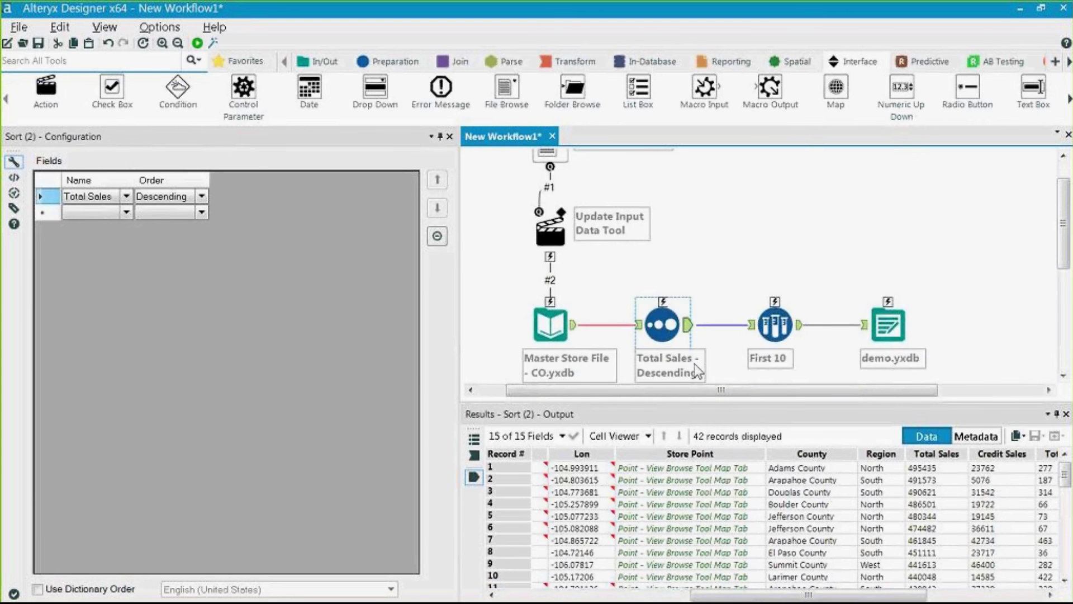
{"action": "left_click_drag", "start_coordinate": [666, 320], "coordinate": [677, 320]}
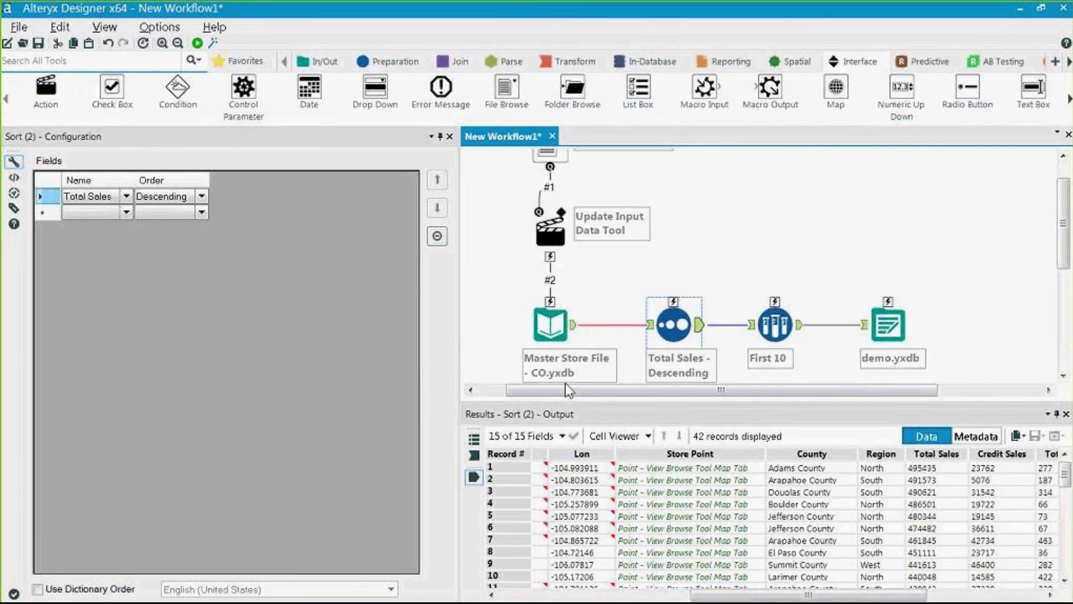
{"action": "left_click", "coordinate": [740, 242]}
{"action": "scroll", "coordinate": [739, 242], "scroll_direction": "down", "scroll_amount": 2}
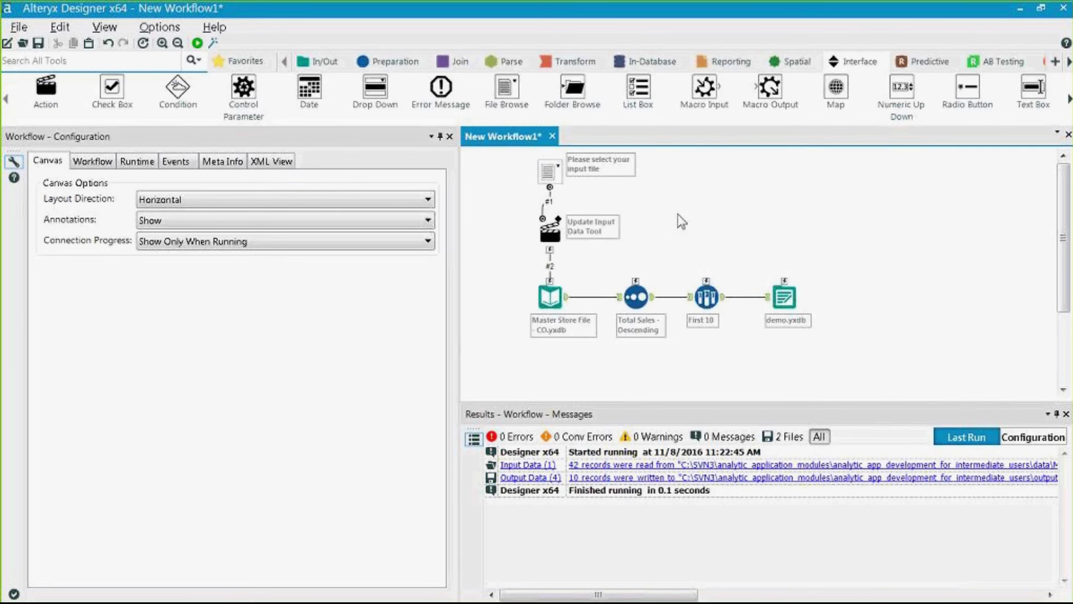
{"action": "left_click", "coordinate": [636, 297]}
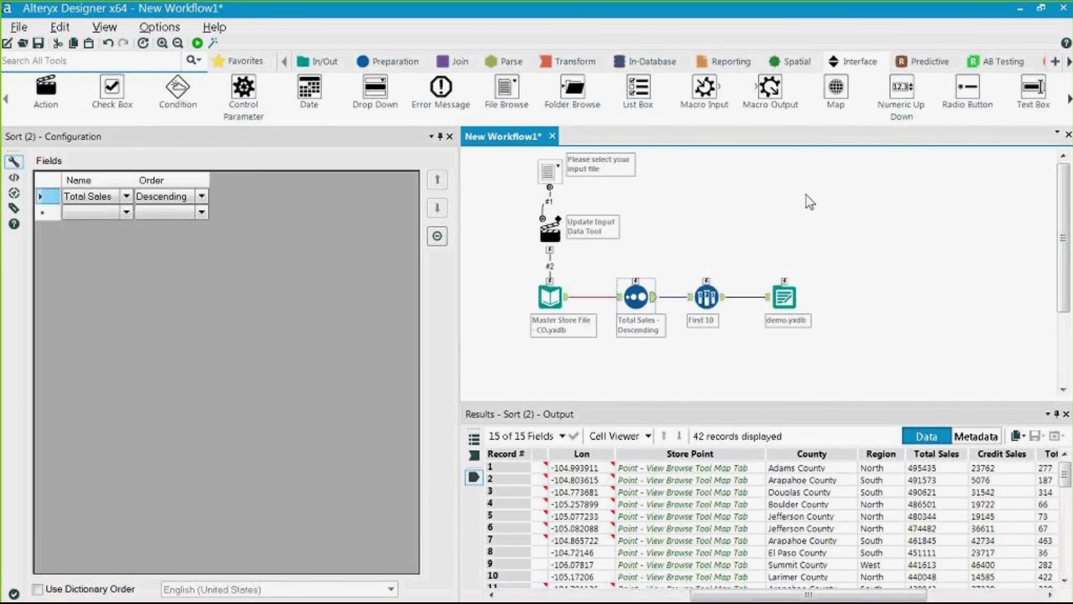
Step: Add a Drop Down tool above the Sort tool with the question text "Select a field to sort on"
{"action": "left_click_drag", "start_coordinate": [376, 95], "coordinate": [644, 202]}
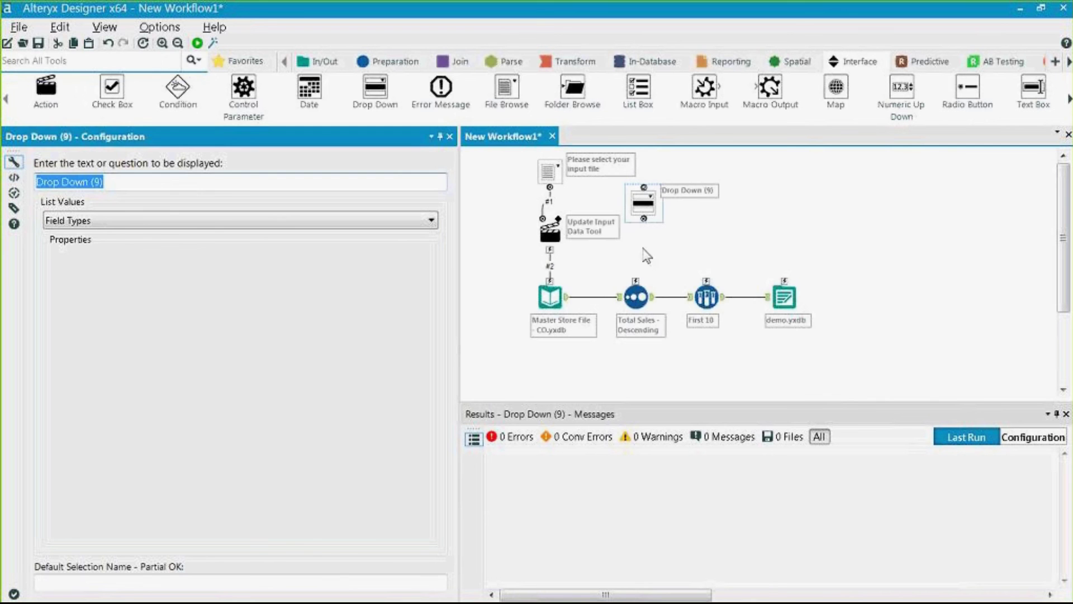
{"action": "left_click", "coordinate": [636, 202]}
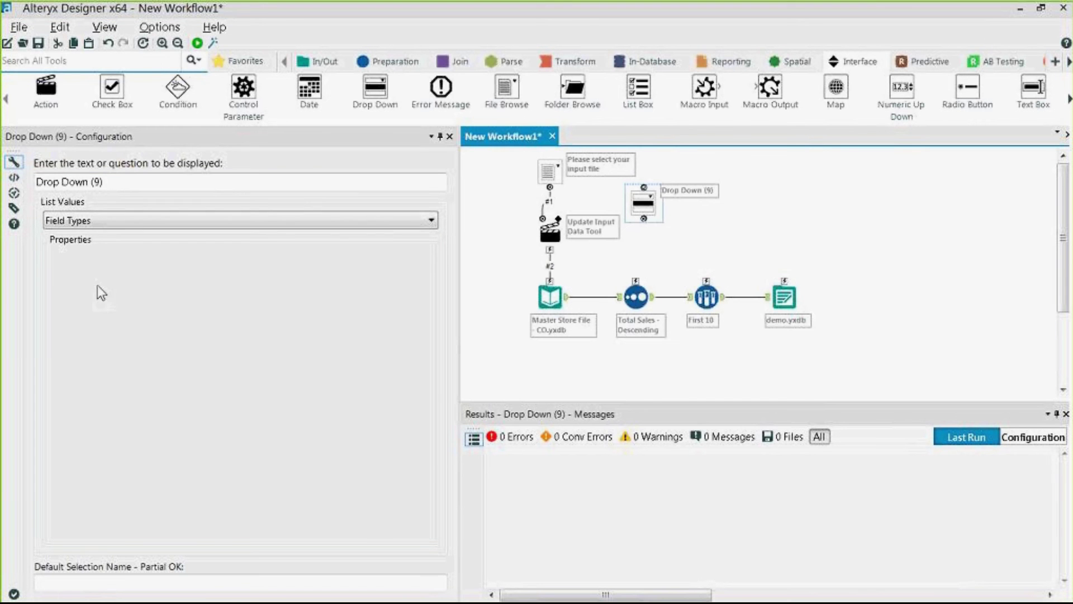
{"action": "left_click", "coordinate": [104, 181]}
{"action": "key", "text": "ctrl+a"}
{"action": "type", "text": "Slect"}
{"action": "key", "text": "BackSpace"}
{"action": "key", "text": "BackSpace"}
{"action": "key", "text": "BackSpace"}
{"action": "key", "text": "BackSpace"}
{"action": "type", "text": "elec"}
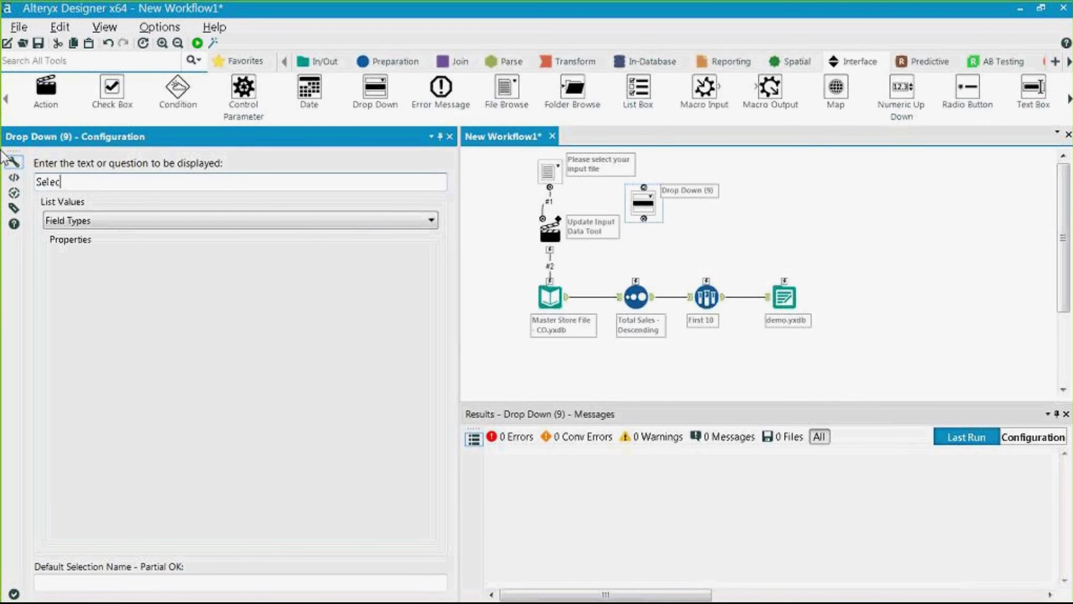
{"action": "type", "text": "t a field to sort on"}
{"action": "left_click", "coordinate": [782, 251]}
Step: Connect the File Browse tool's question output to the Drop Down tool's question input and position the Drop Down above the Sort tool
{"action": "left_click_drag", "start_coordinate": [643, 191], "coordinate": [643, 199]}
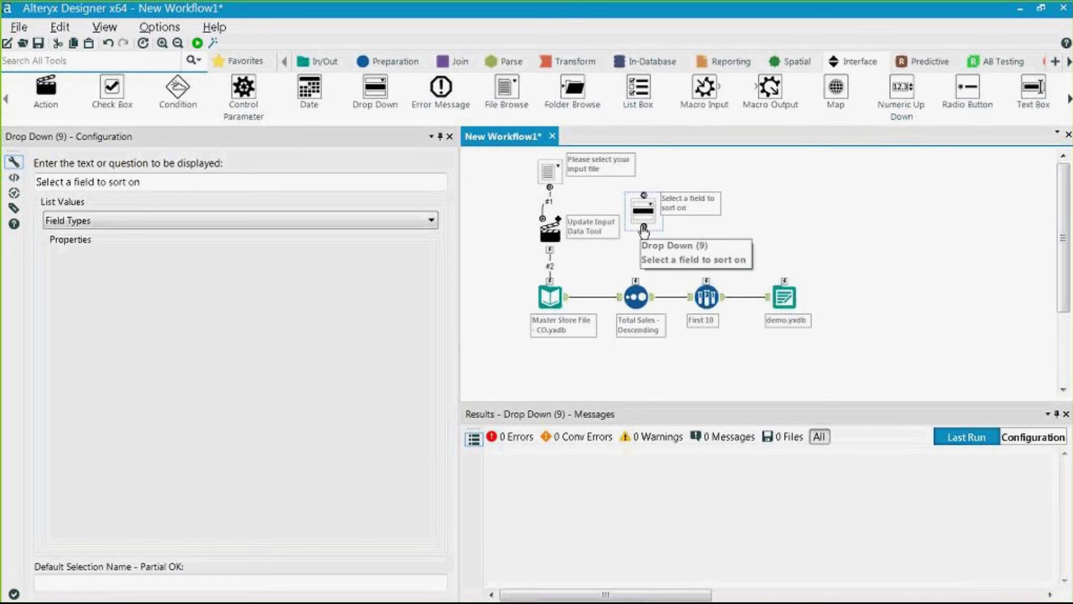
{"action": "mouse_move", "coordinate": [647, 215]}
{"action": "left_mouse_down"}
{"action": "mouse_move", "coordinate": [668, 203]}
{"action": "mouse_move", "coordinate": [629, 228]}
{"action": "mouse_move", "coordinate": [643, 211]}
{"action": "left_mouse_up"}
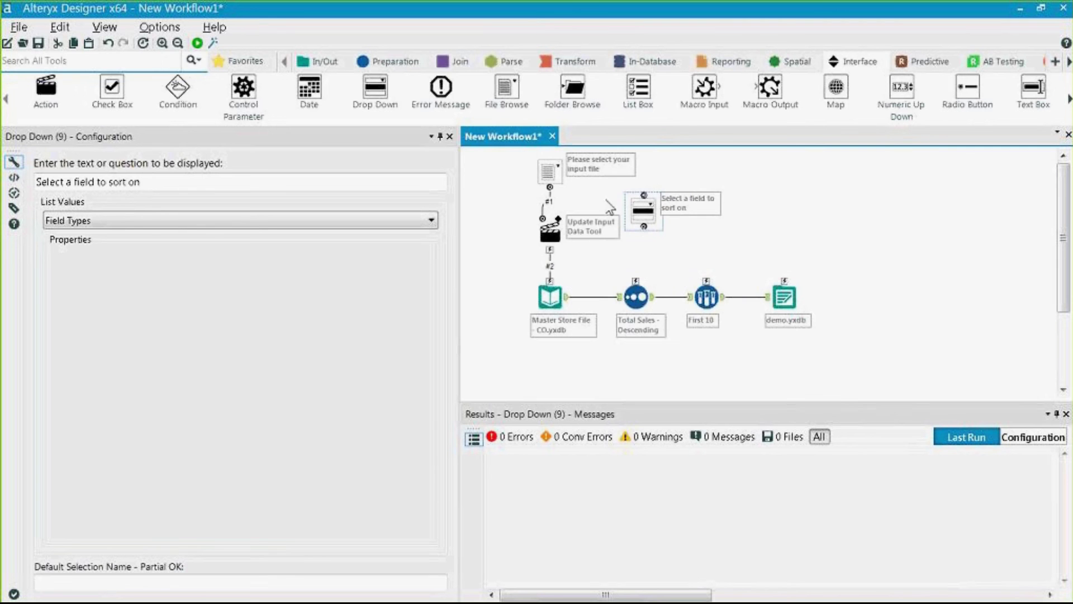
{"action": "left_click_drag", "start_coordinate": [551, 190], "coordinate": [647, 200]}
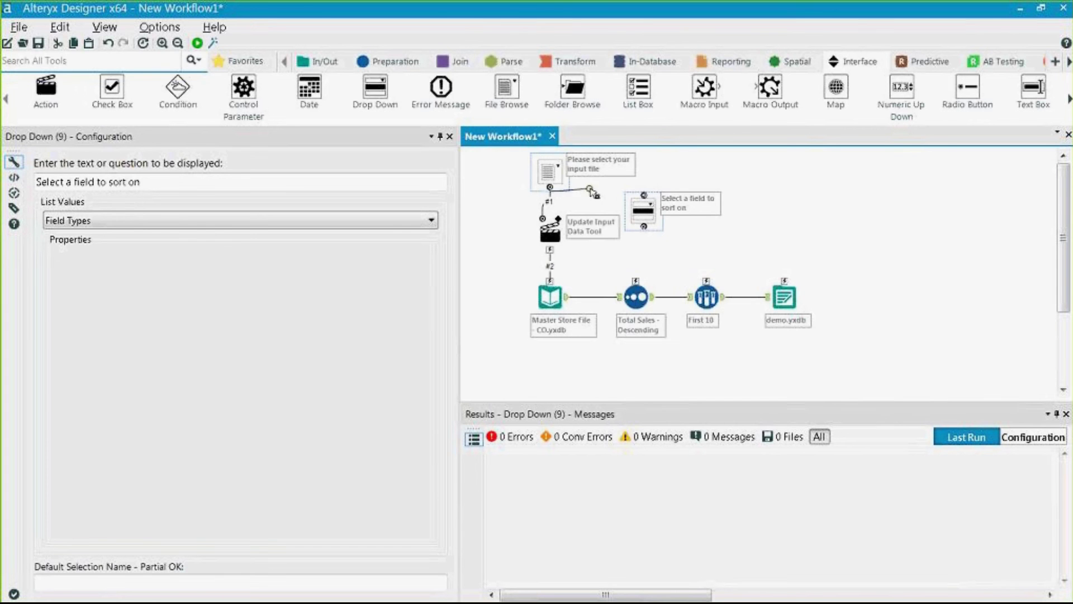
{"action": "left_click_drag", "start_coordinate": [553, 191], "coordinate": [644, 195]}
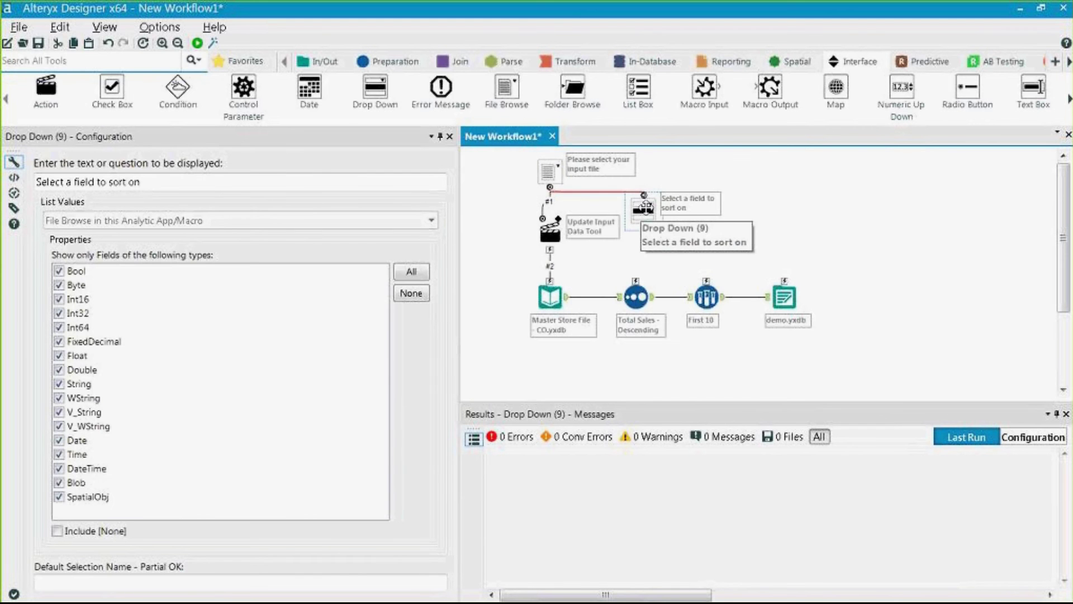
{"action": "left_click_drag", "start_coordinate": [644, 196], "coordinate": [644, 215]}
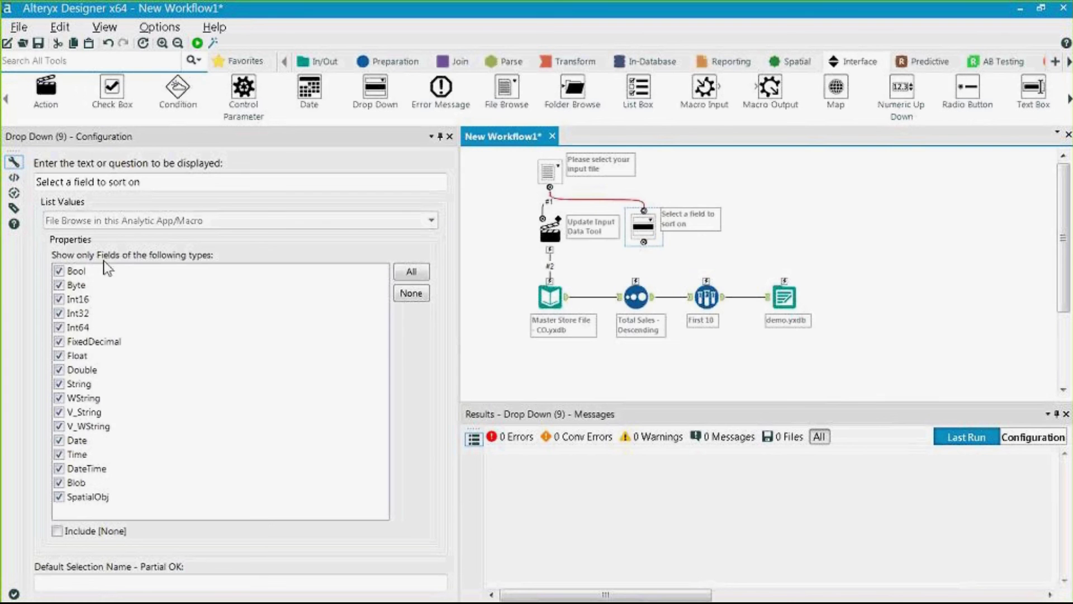
{"action": "left_click_drag", "start_coordinate": [647, 222], "coordinate": [639, 222]}
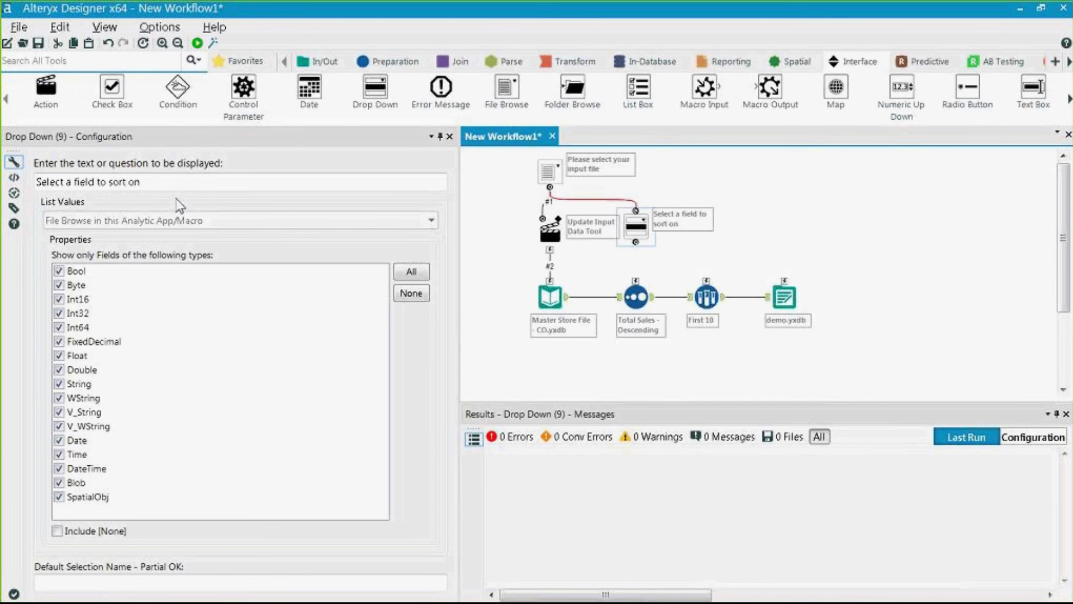
Step: Limit the Drop Down list to Bool, Byte, Int16, Int32, Int64, FixedDecimal, Float and Double fields
{"action": "left_click", "coordinate": [156, 182]}
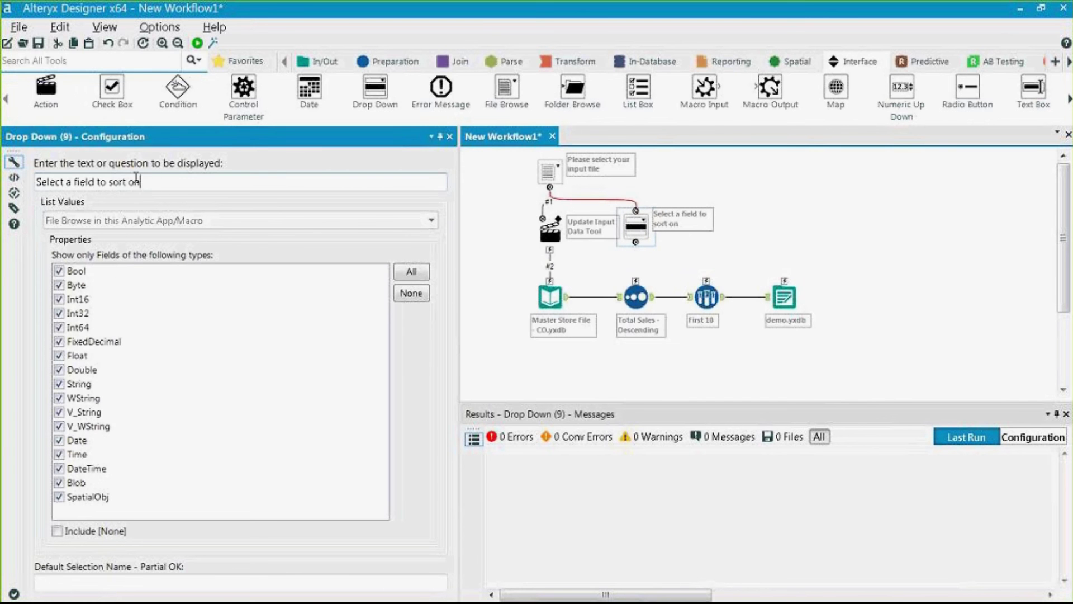
{"action": "left_click_drag", "start_coordinate": [144, 183], "coordinate": [47, 182]}
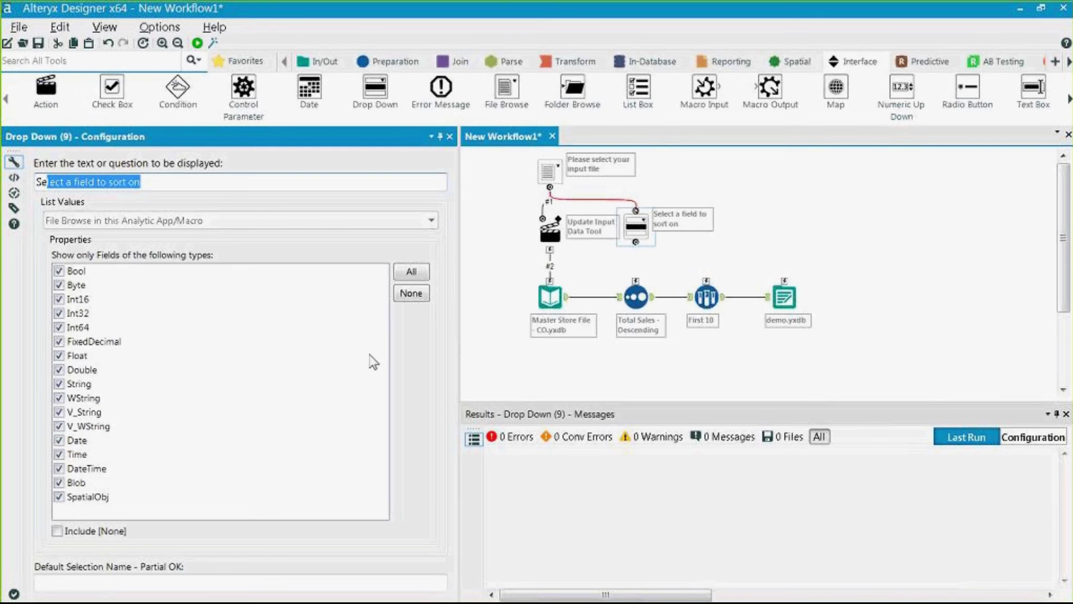
{"action": "left_click", "coordinate": [407, 296]}
{"action": "left_click", "coordinate": [59, 355]}
{"action": "left_click", "coordinate": [59, 370]}
{"action": "left_click", "coordinate": [58, 341]}
{"action": "left_click", "coordinate": [59, 328]}
{"action": "left_click", "coordinate": [58, 313]}
{"action": "left_click", "coordinate": [58, 299]}
{"action": "left_click", "coordinate": [58, 285]}
{"action": "left_click", "coordinate": [59, 271]}
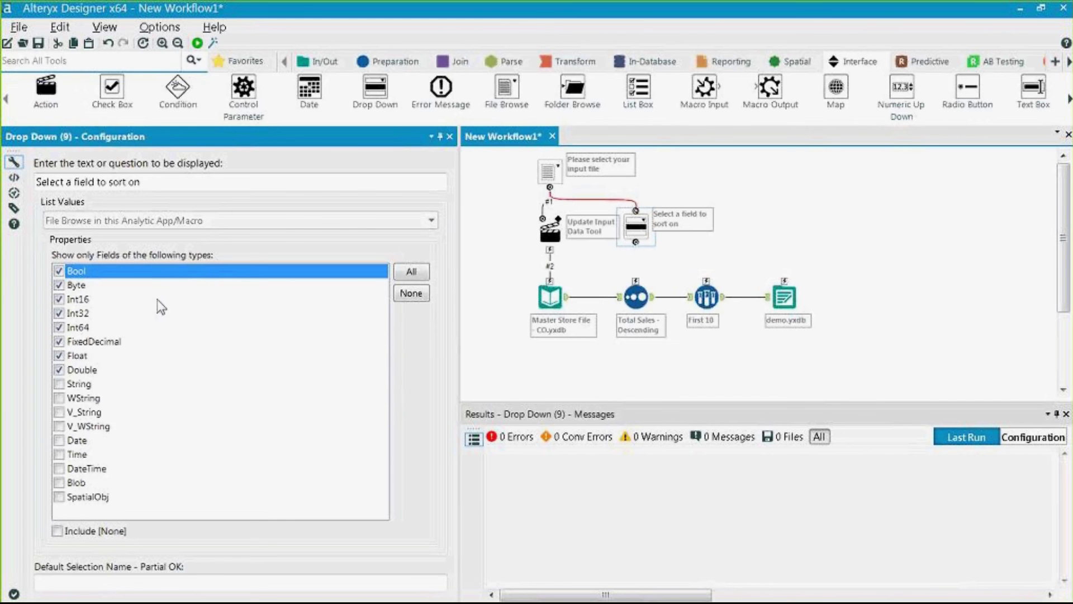
Step: Connect the Drop Down tool to the Sort tool through an Action tool and shift the main workflow row down to make room
{"action": "mouse_move", "coordinate": [637, 225]}
{"action": "left_mouse_down"}
{"action": "mouse_move", "coordinate": [636, 192]}
{"action": "mouse_move", "coordinate": [633, 330]}
{"action": "left_mouse_up"}
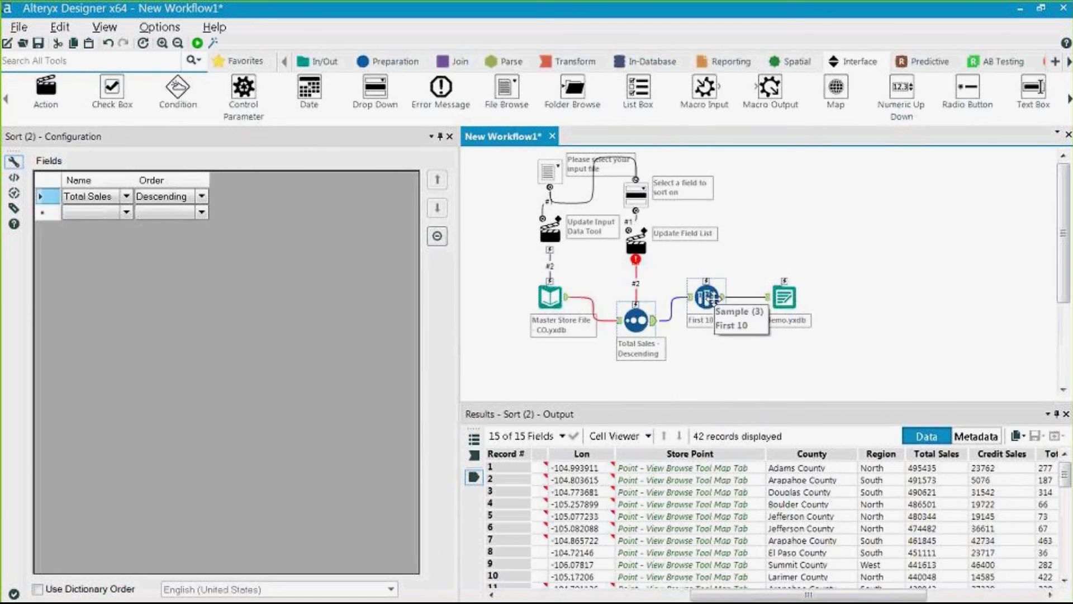
{"action": "left_click_drag", "start_coordinate": [847, 348], "coordinate": [675, 277]}
{"action": "left_click_drag", "start_coordinate": [707, 298], "coordinate": [708, 320]}
{"action": "left_click_drag", "start_coordinate": [540, 290], "coordinate": [541, 322]}
{"action": "left_click_drag", "start_coordinate": [637, 246], "coordinate": [637, 254]}
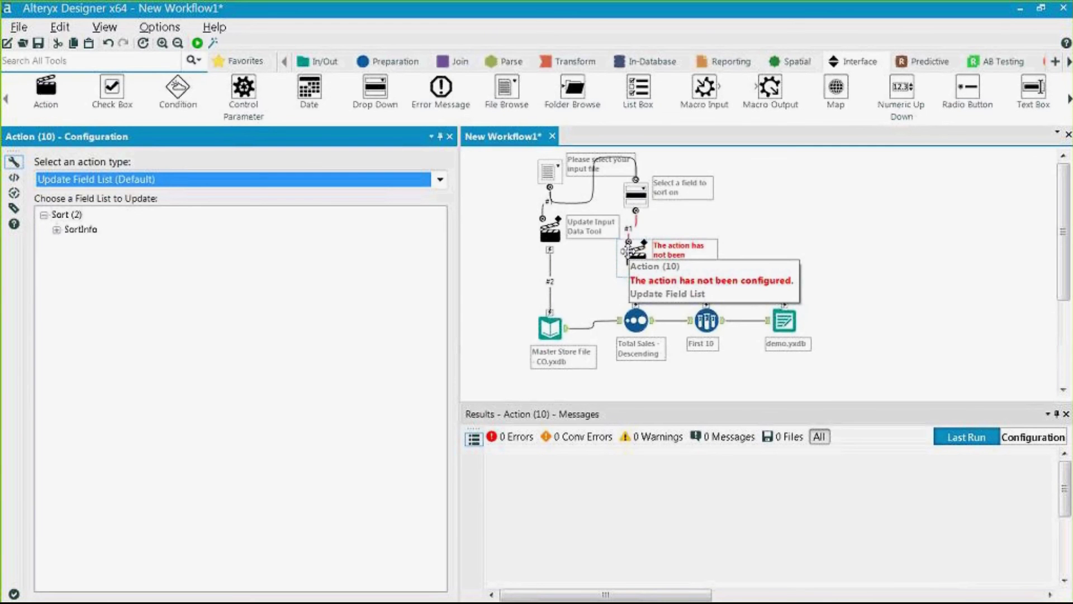
{"action": "left_click_drag", "start_coordinate": [636, 262], "coordinate": [643, 329]}
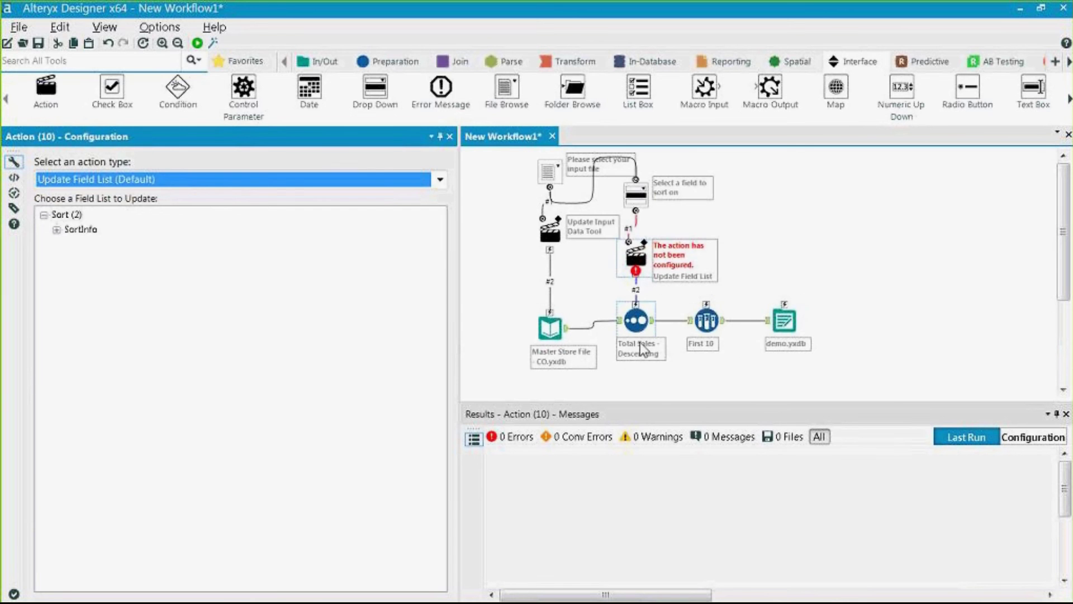
Step: Compare the Sort tool's field and order settings with the configuration of its connected Update Field List action
{"action": "left_click", "coordinate": [635, 320]}
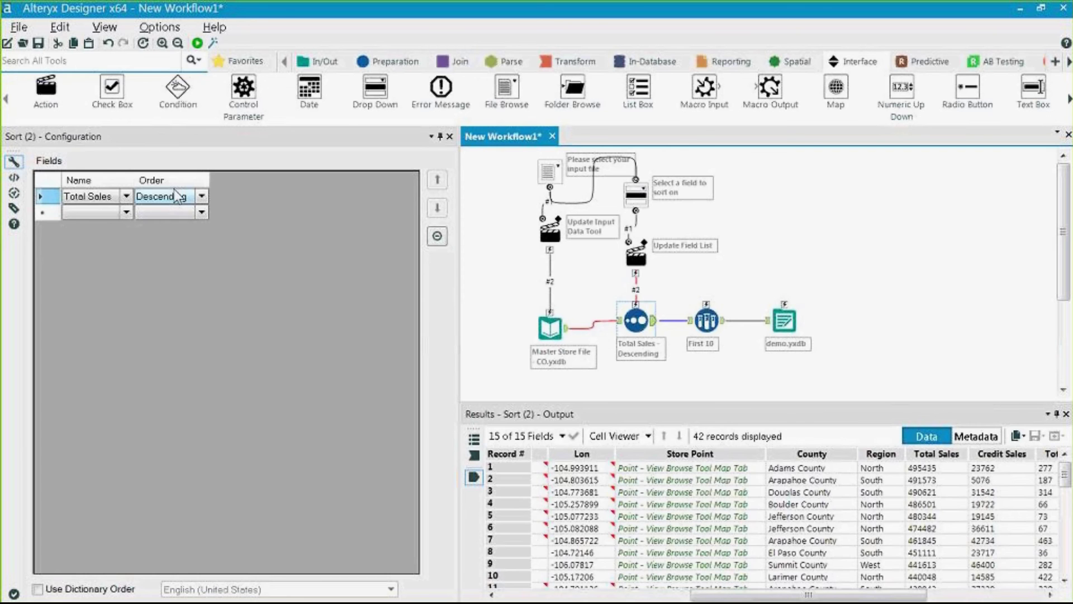
{"action": "left_click", "coordinate": [636, 256]}
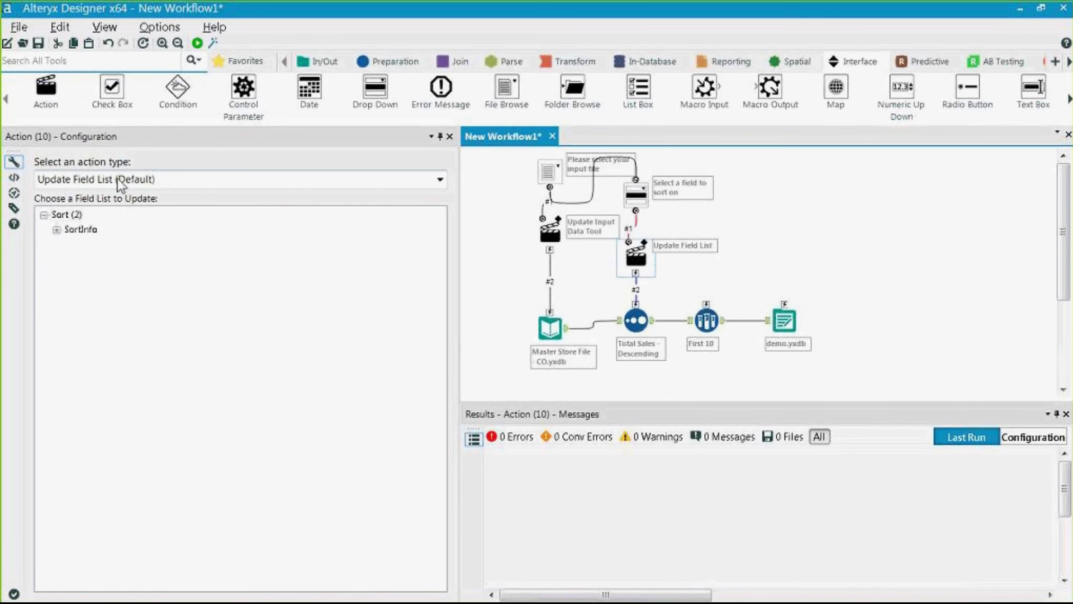
{"action": "left_click", "coordinate": [637, 319]}
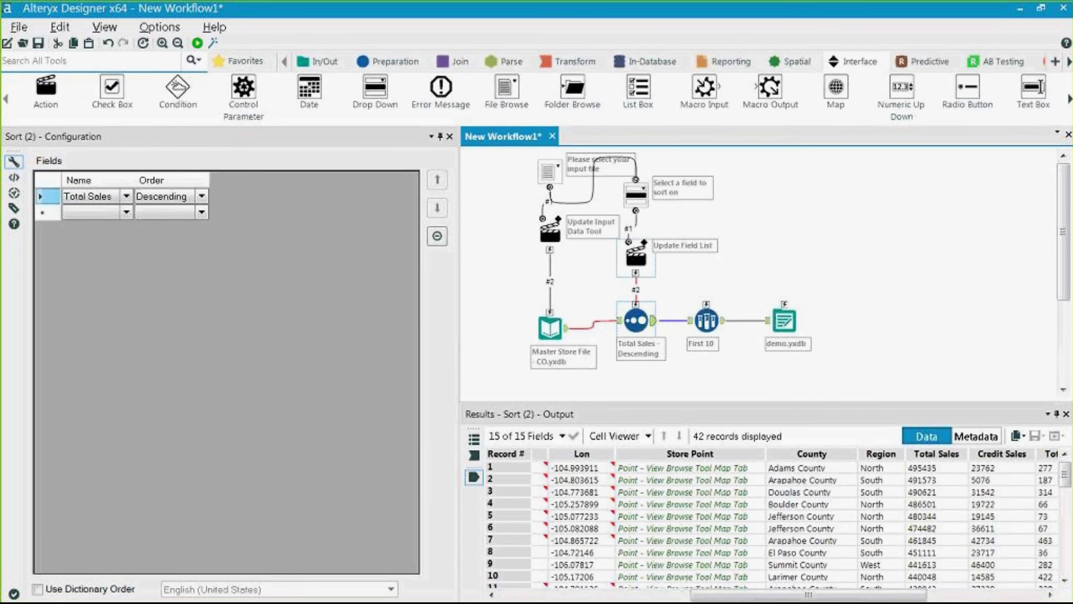
{"action": "left_click", "coordinate": [636, 257]}
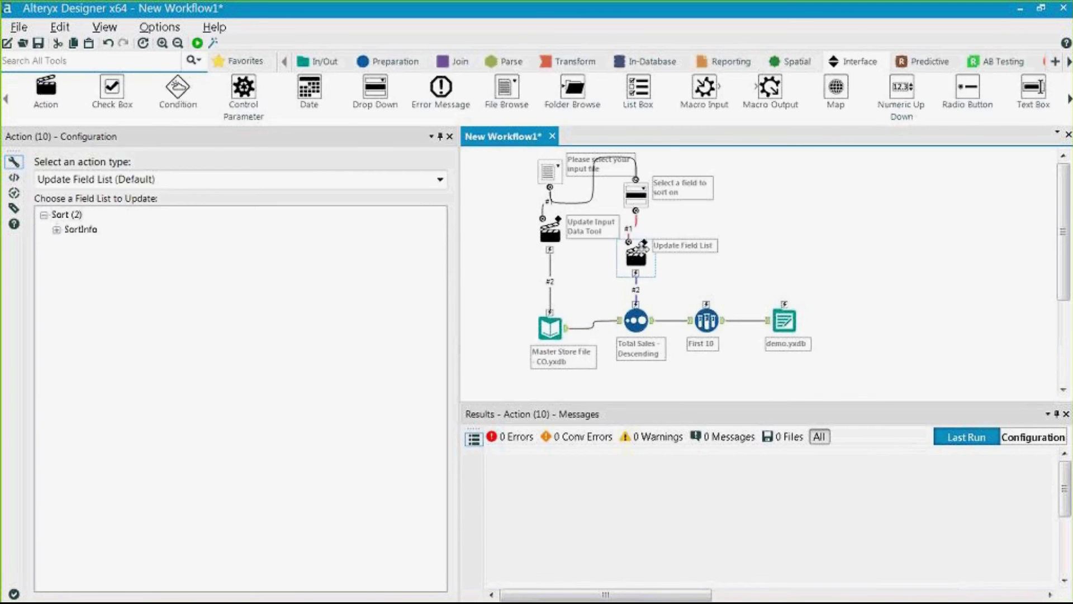
{"action": "left_click", "coordinate": [57, 229]}
{"action": "left_click", "coordinate": [70, 245]}
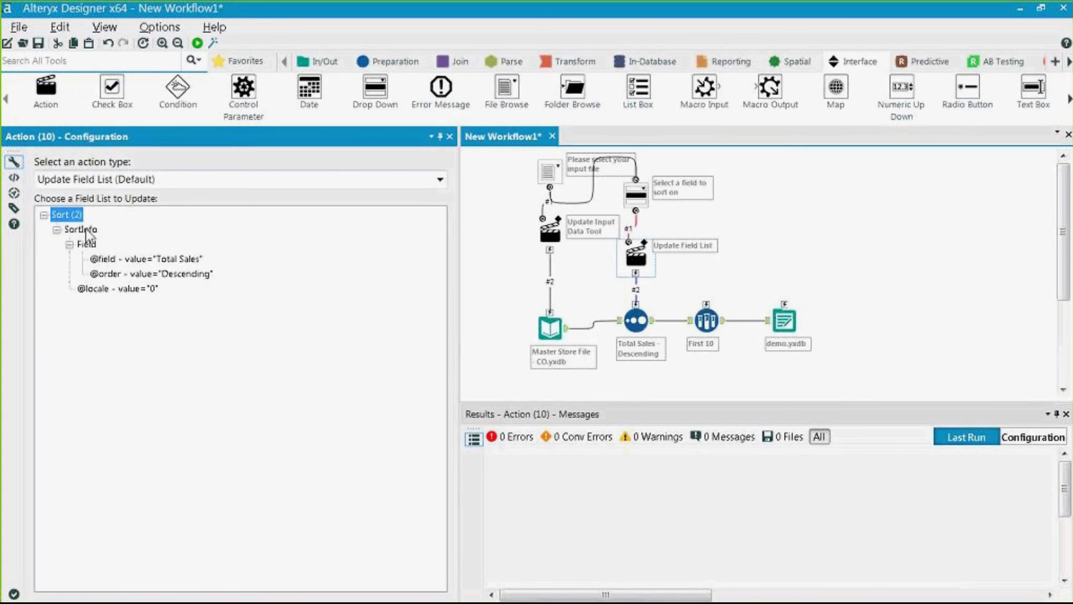
{"action": "left_click", "coordinate": [169, 260]}
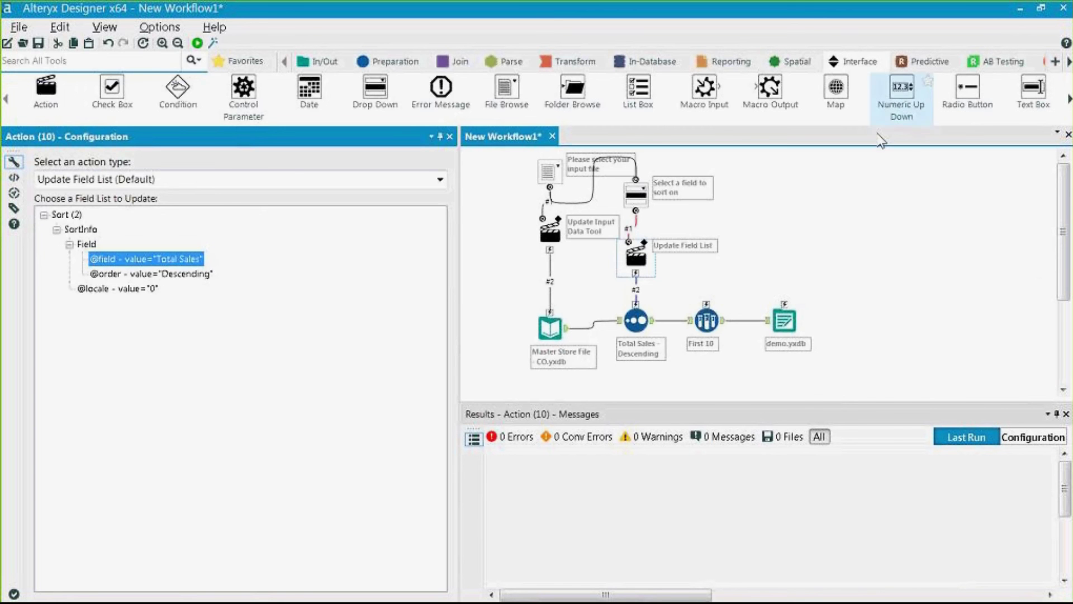
{"action": "left_click", "coordinate": [881, 206]}
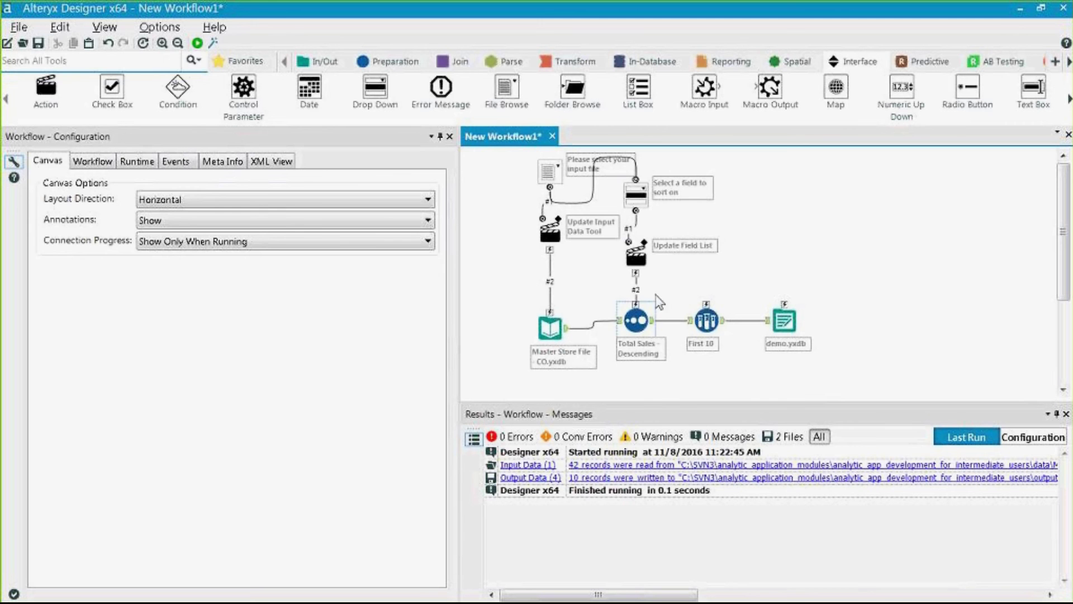
{"action": "left_click_drag", "start_coordinate": [636, 255], "coordinate": [612, 257]}
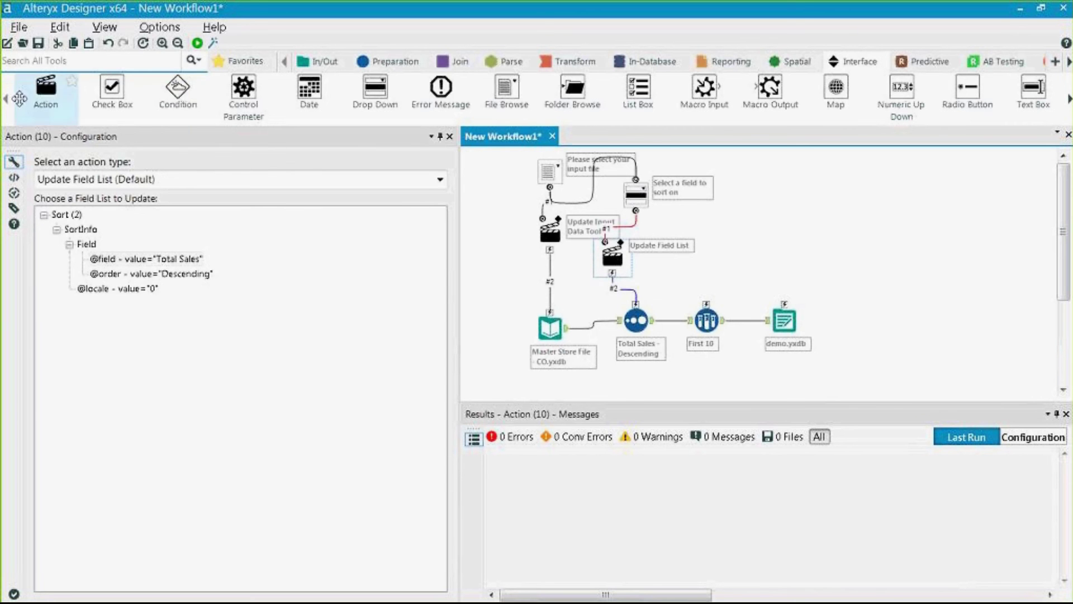
{"action": "left_click_drag", "start_coordinate": [45, 89], "coordinate": [641, 324]}
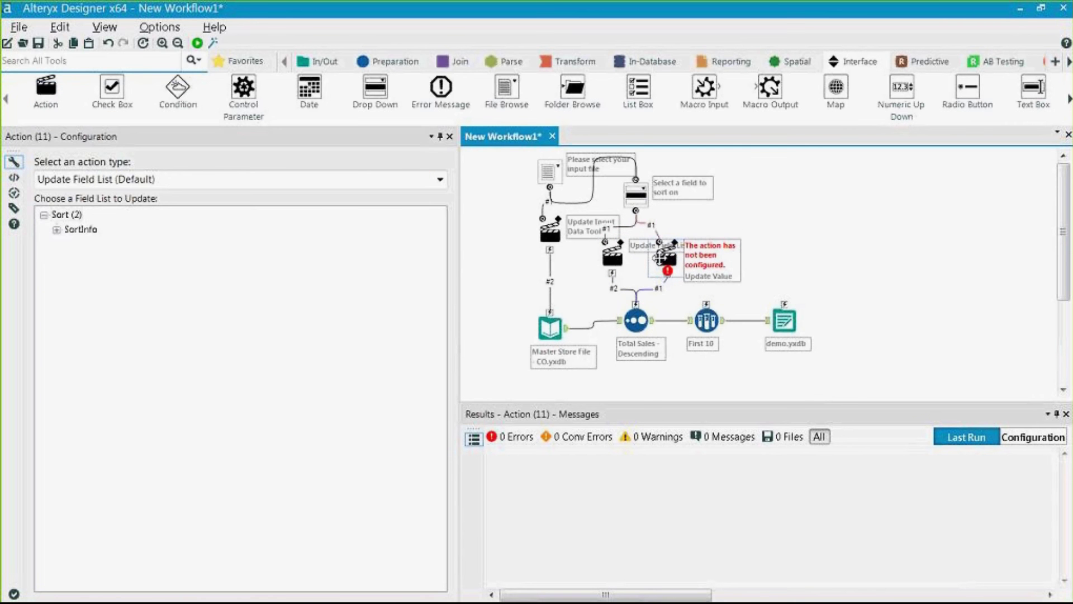
{"action": "left_click", "coordinate": [57, 230]}
{"action": "left_click", "coordinate": [70, 244]}
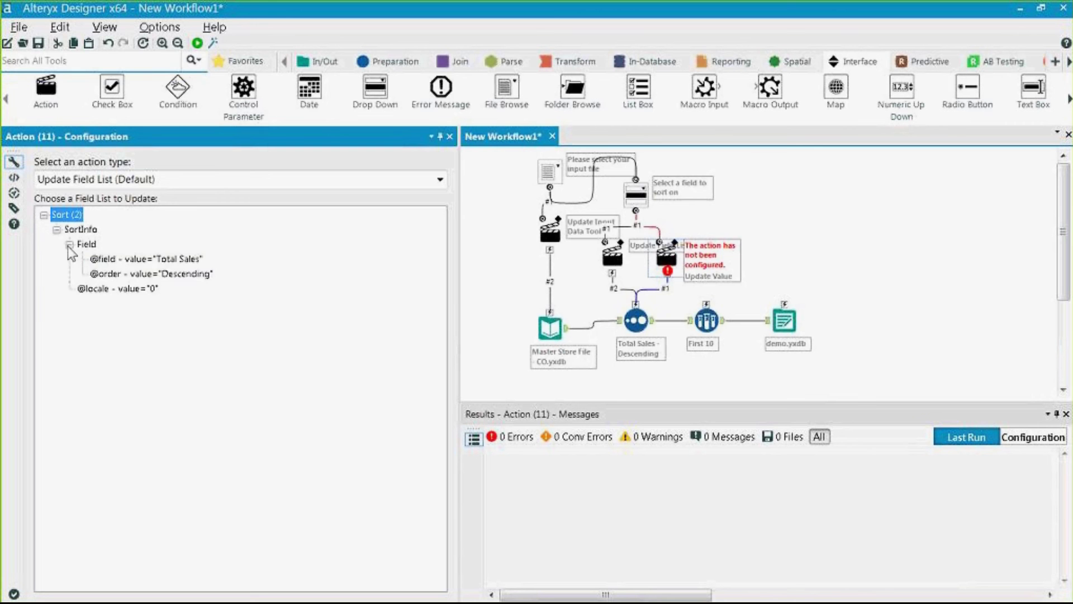
{"action": "left_click", "coordinate": [193, 274]}
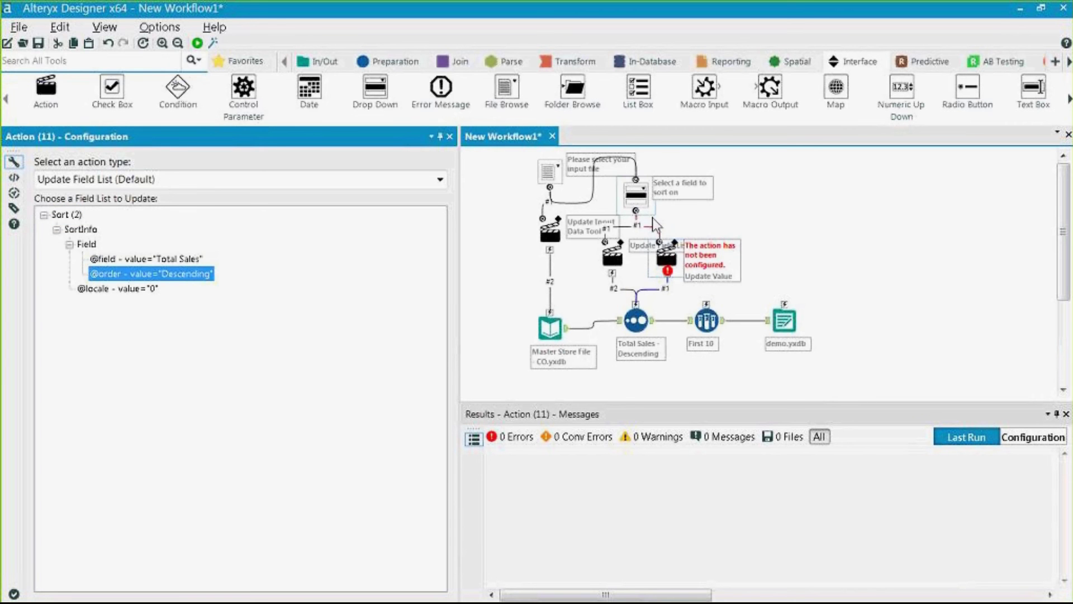
Step: Delete the second Action tool and realign the Update Field List action between the Drop Down and Sort tools
{"action": "left_click", "coordinate": [667, 256]}
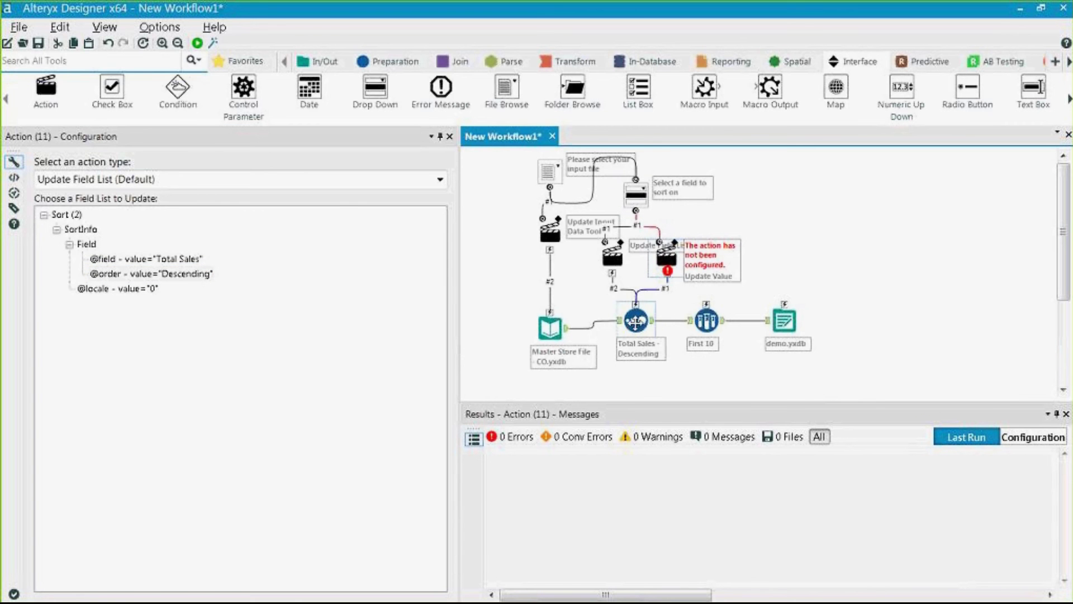
{"action": "left_click", "coordinate": [660, 289]}
{"action": "left_click_drag", "start_coordinate": [668, 254], "coordinate": [684, 255]}
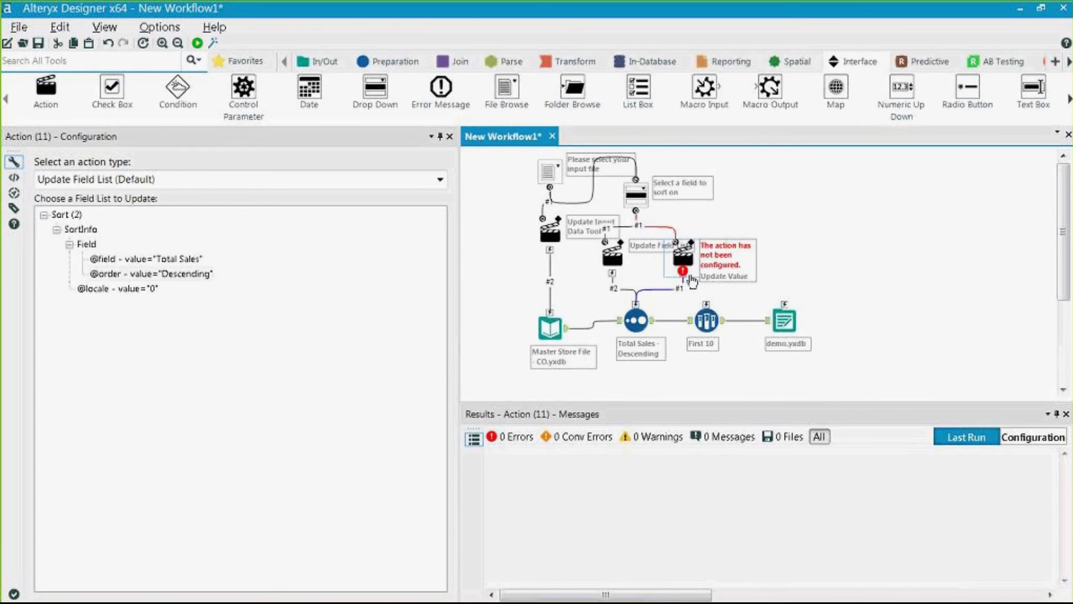
{"action": "key", "text": "Delete"}
{"action": "left_click_drag", "start_coordinate": [605, 245], "coordinate": [629, 245]}
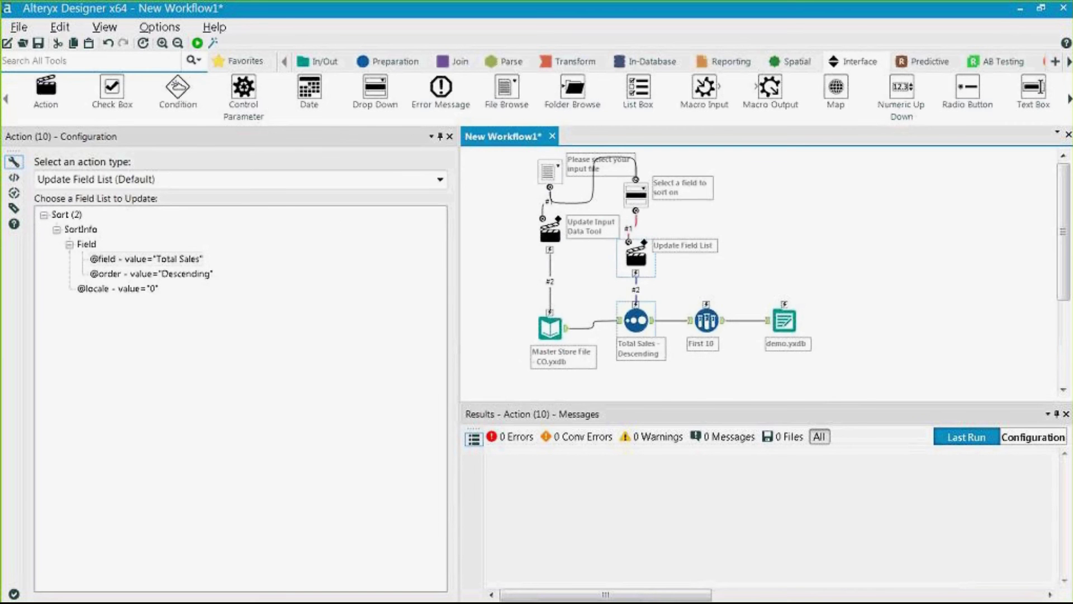
Step: Shift the Sample and Output Data tools away from Sort and place a Numeric Up Down tool above the Sample tool
{"action": "left_click", "coordinate": [706, 321]}
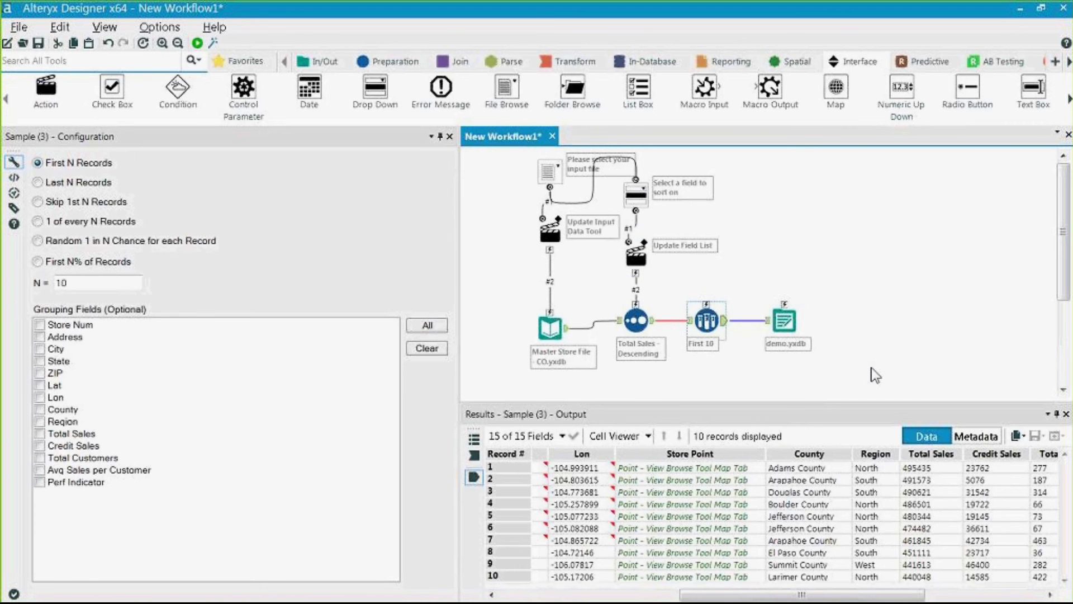
{"action": "left_click_drag", "start_coordinate": [876, 378], "coordinate": [676, 304]}
{"action": "left_click_drag", "start_coordinate": [723, 331], "coordinate": [746, 347]}
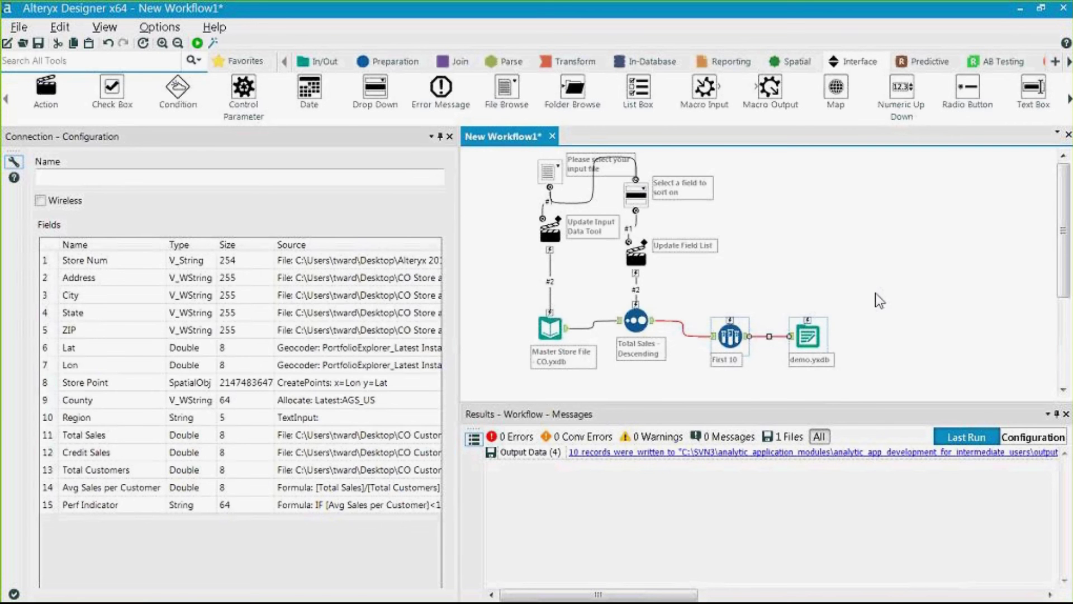
{"action": "left_click_drag", "start_coordinate": [909, 102], "coordinate": [733, 195]}
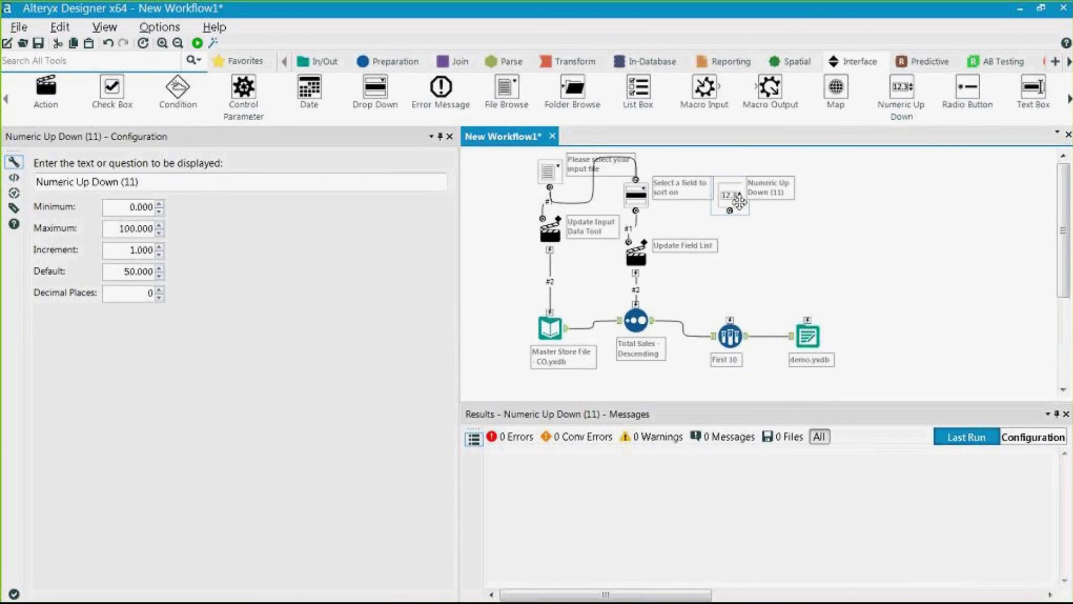
{"action": "left_click_drag", "start_coordinate": [740, 200], "coordinate": [746, 201]}
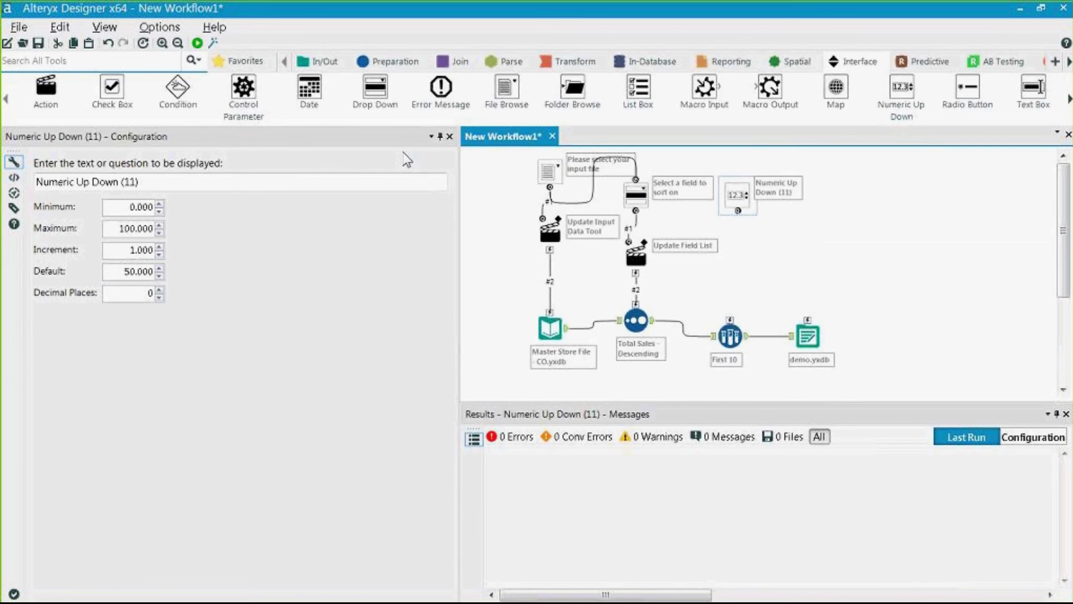
Step: Preview the analytic app's questions and check the list offered for the sort field
{"action": "left_click", "coordinate": [213, 43]}
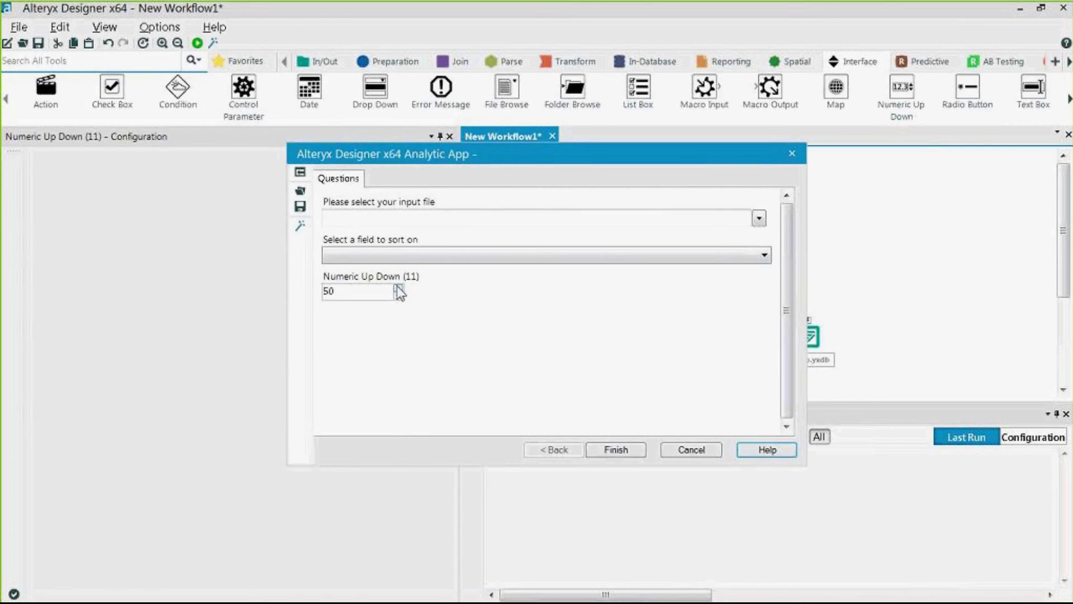
{"action": "left_click", "coordinate": [716, 256]}
{"action": "left_click", "coordinate": [715, 257]}
{"action": "left_click", "coordinate": [716, 256]}
{"action": "left_click", "coordinate": [716, 257]}
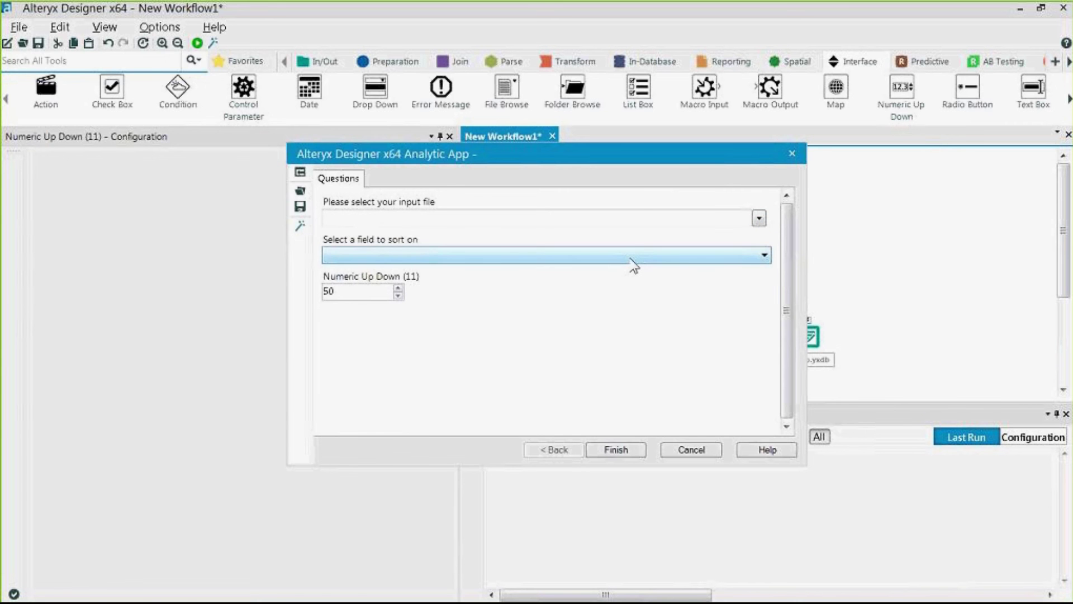
{"action": "left_click", "coordinate": [632, 258]}
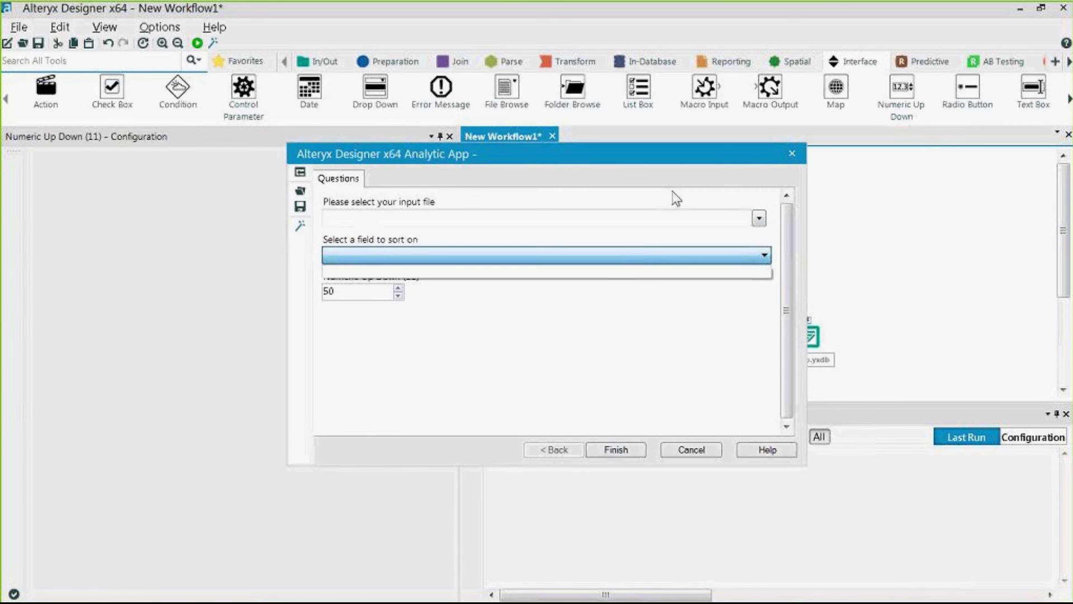
{"action": "left_click", "coordinate": [635, 242]}
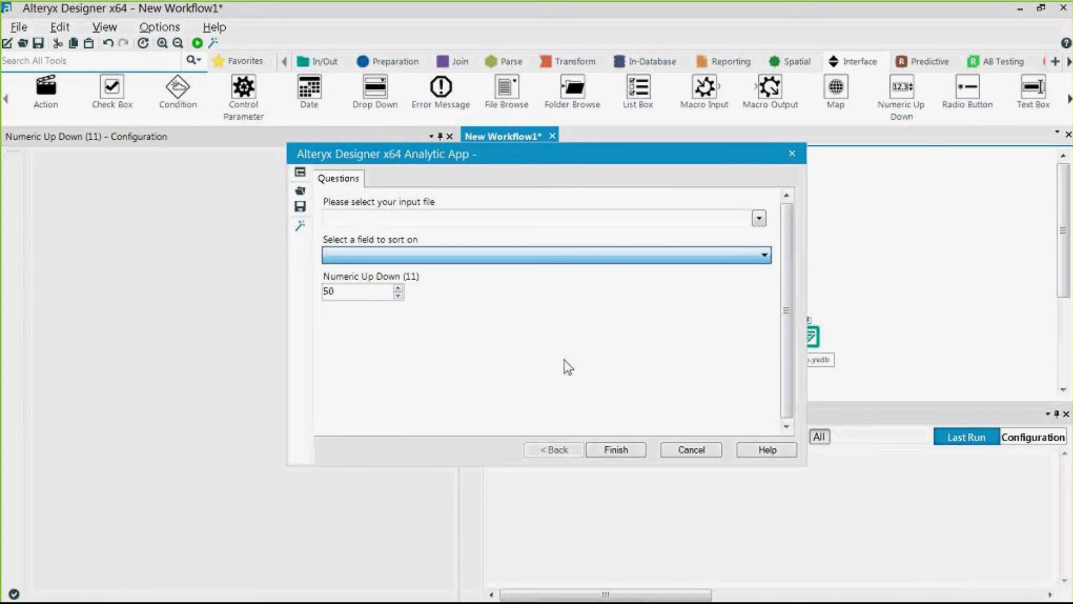
Step: Try raising and lowering the Numeric Up Down value in the app preview and close the preview
{"action": "left_click", "coordinate": [355, 293]}
{"action": "left_click_drag", "start_coordinate": [355, 294], "coordinate": [317, 314]}
{"action": "left_click", "coordinate": [398, 288]}
{"action": "left_click", "coordinate": [398, 287]}
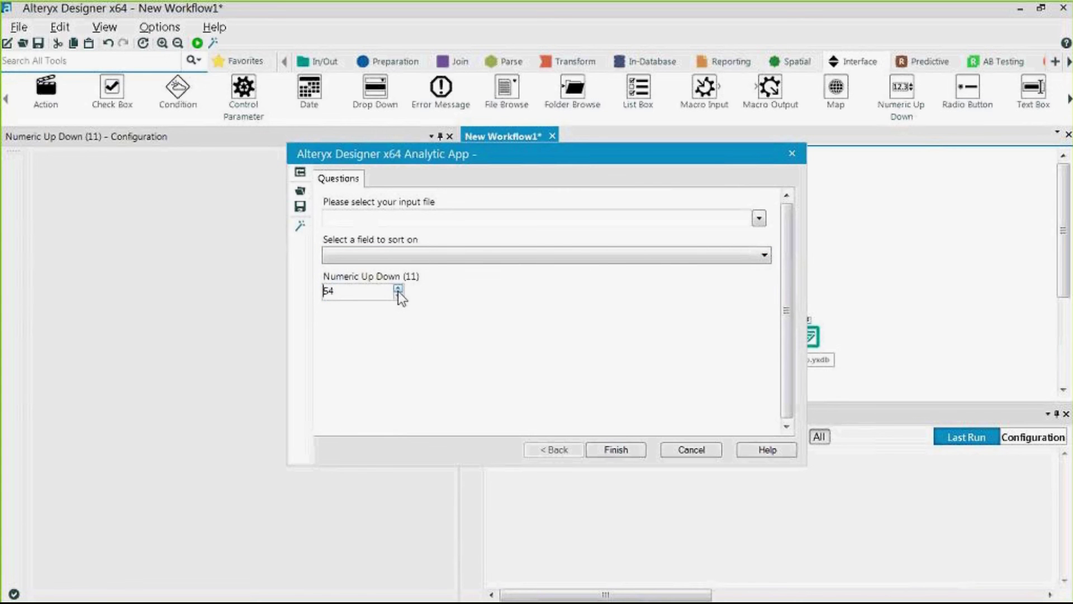
{"action": "left_click", "coordinate": [398, 295]}
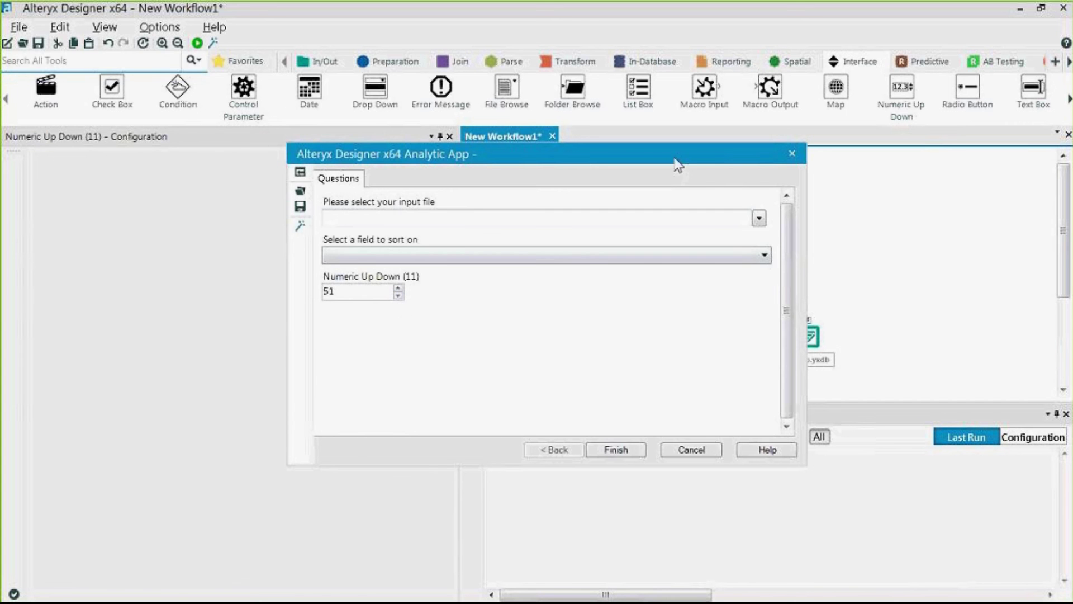
{"action": "left_click", "coordinate": [792, 153]}
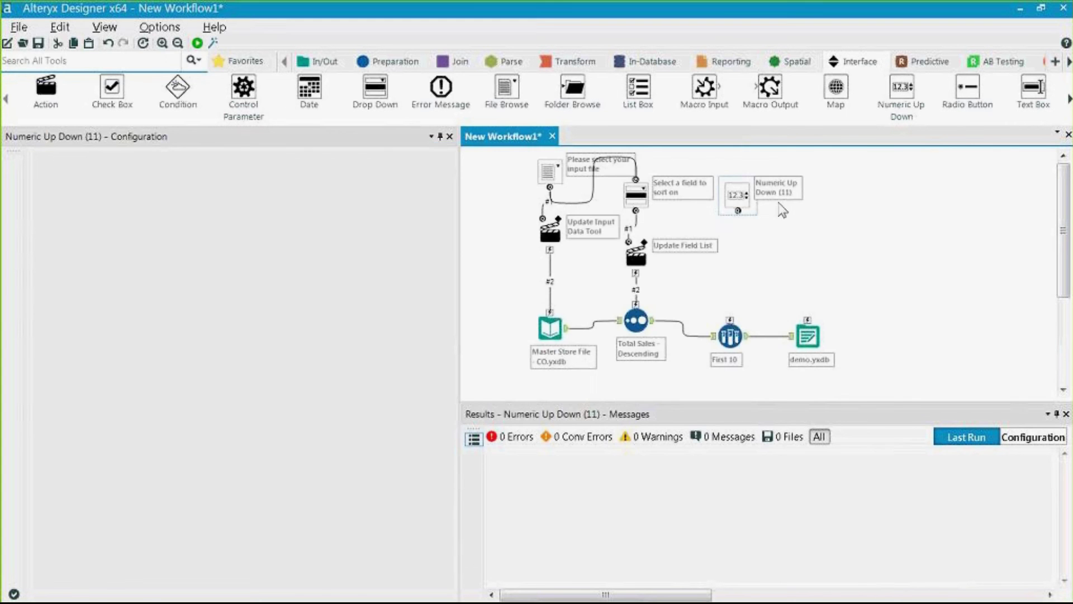
Step: Connect the Numeric Up Down tool to the Sample tool through an Update Value action that targets the Sample tool's N value
{"action": "left_click_drag", "start_coordinate": [723, 211], "coordinate": [730, 329]}
{"action": "left_click", "coordinate": [743, 244]}
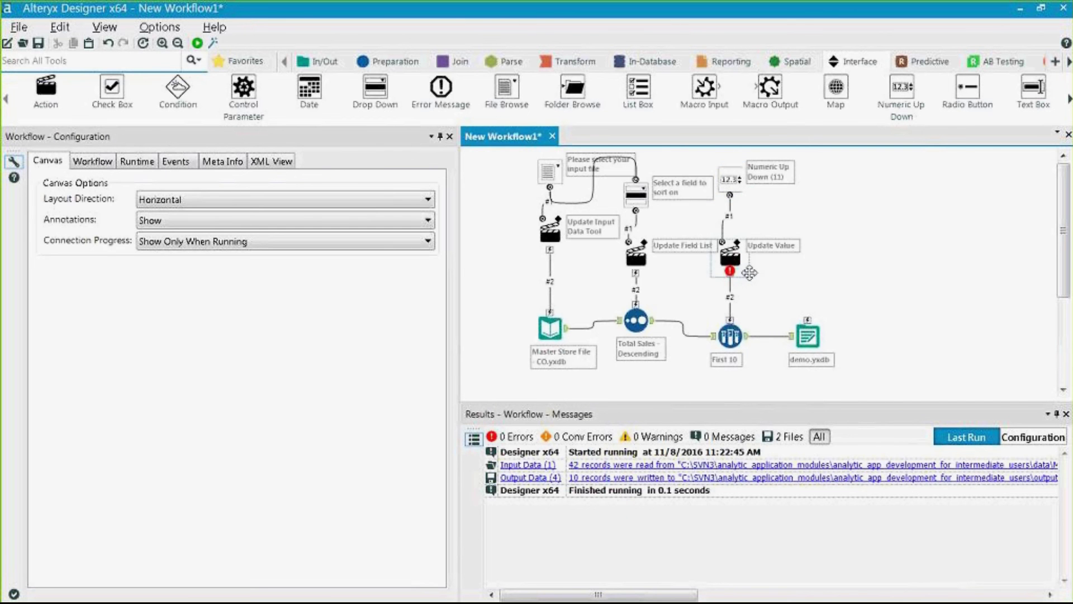
{"action": "mouse_move", "coordinate": [749, 271]}
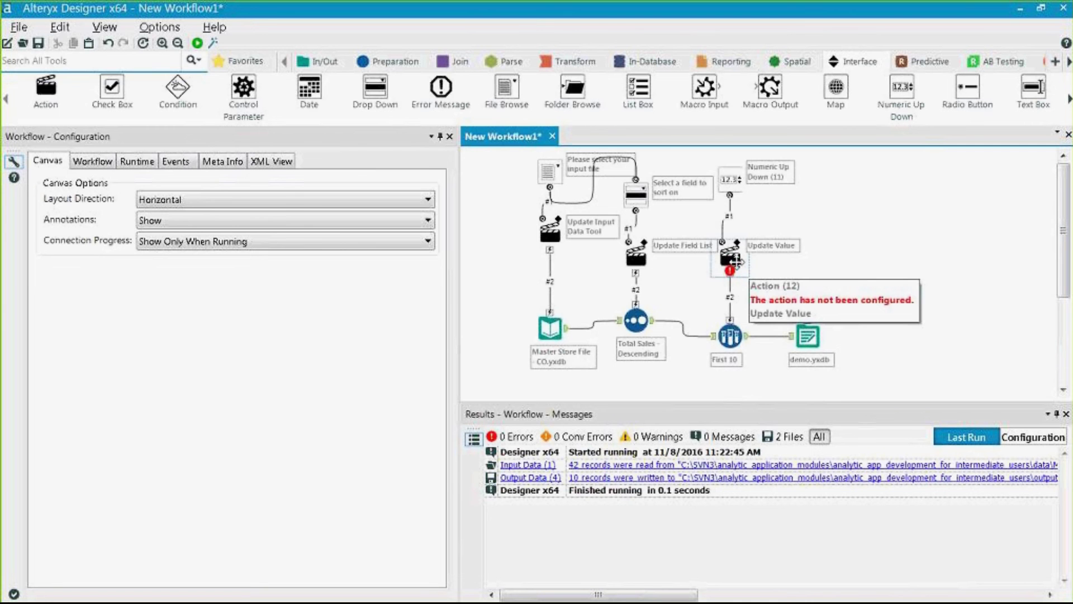
{"action": "left_click", "coordinate": [735, 259]}
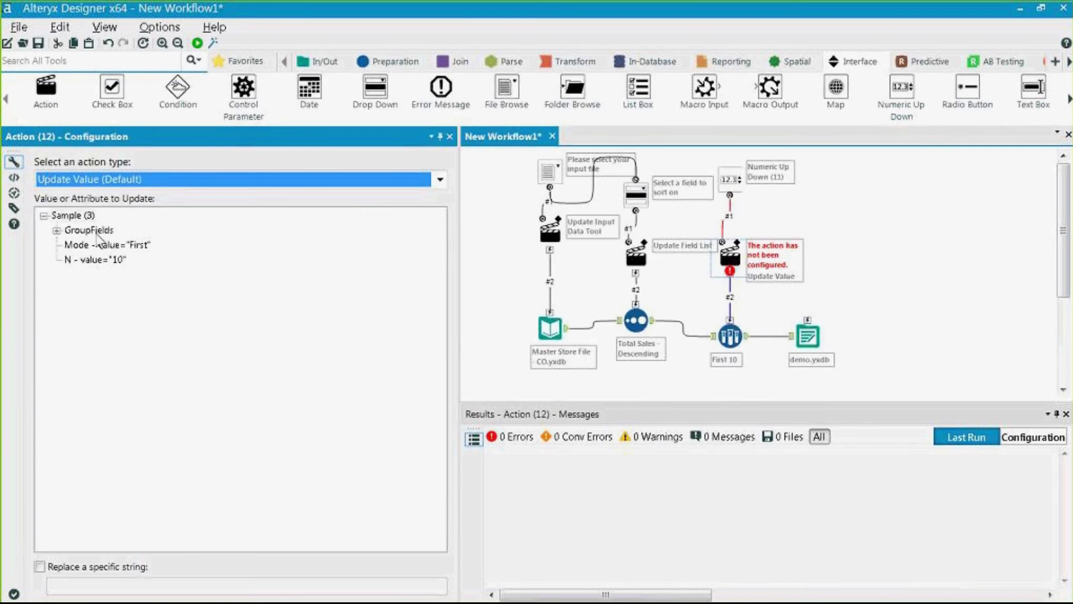
{"action": "left_click", "coordinate": [56, 231]}
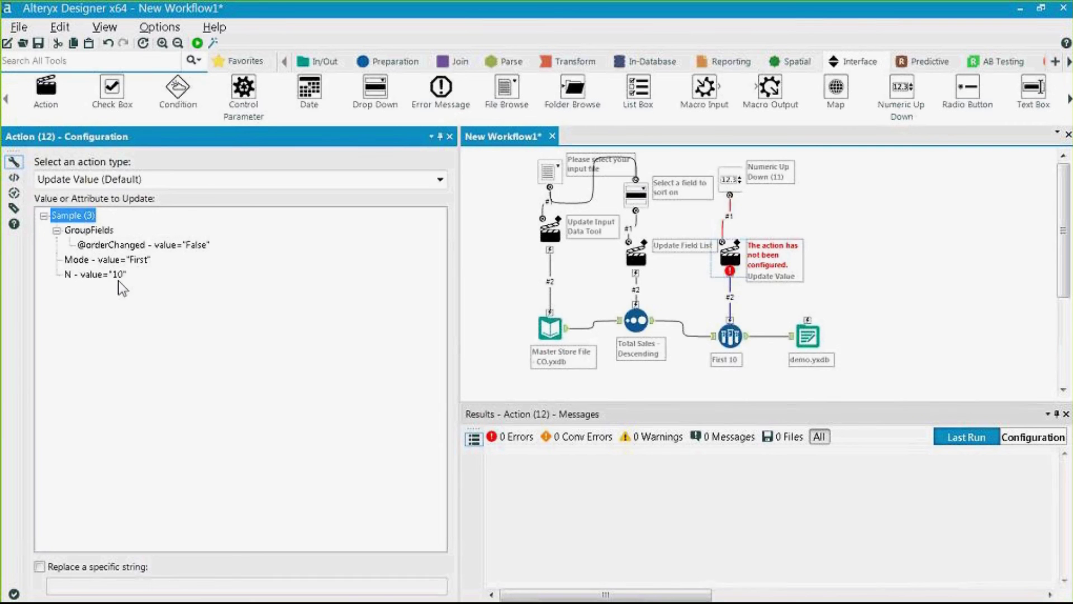
{"action": "left_click", "coordinate": [733, 337]}
{"action": "double_click", "coordinate": [58, 282]}
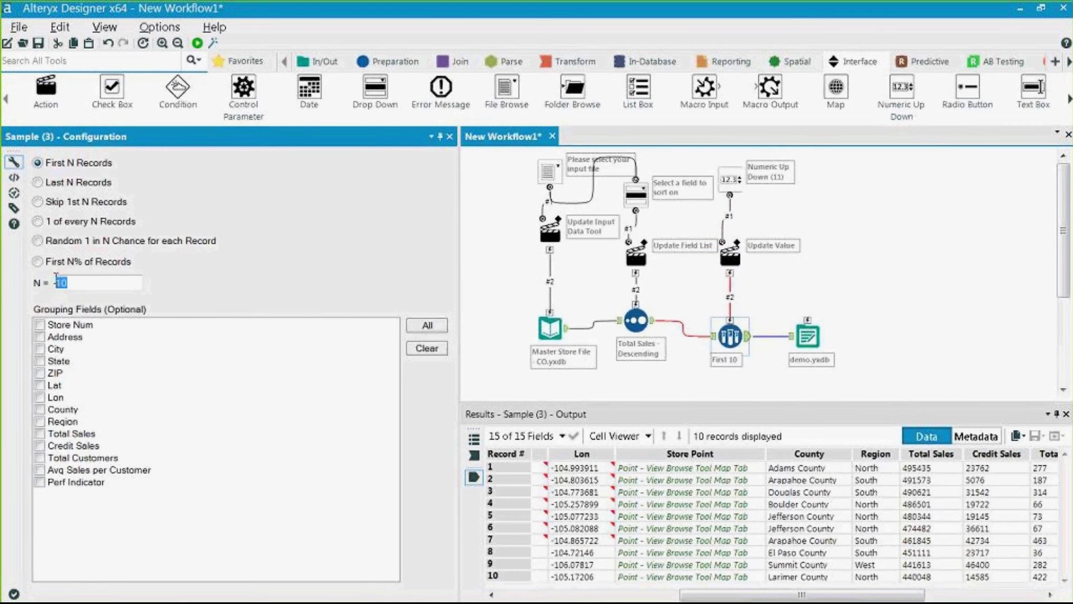
{"action": "left_click", "coordinate": [722, 256]}
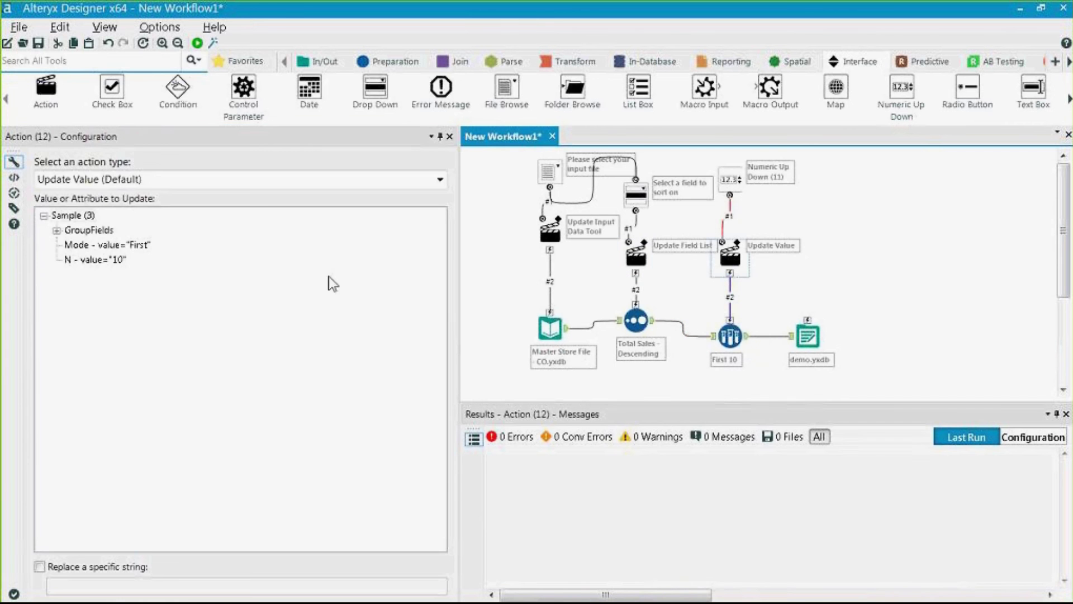
{"action": "left_click", "coordinate": [89, 262]}
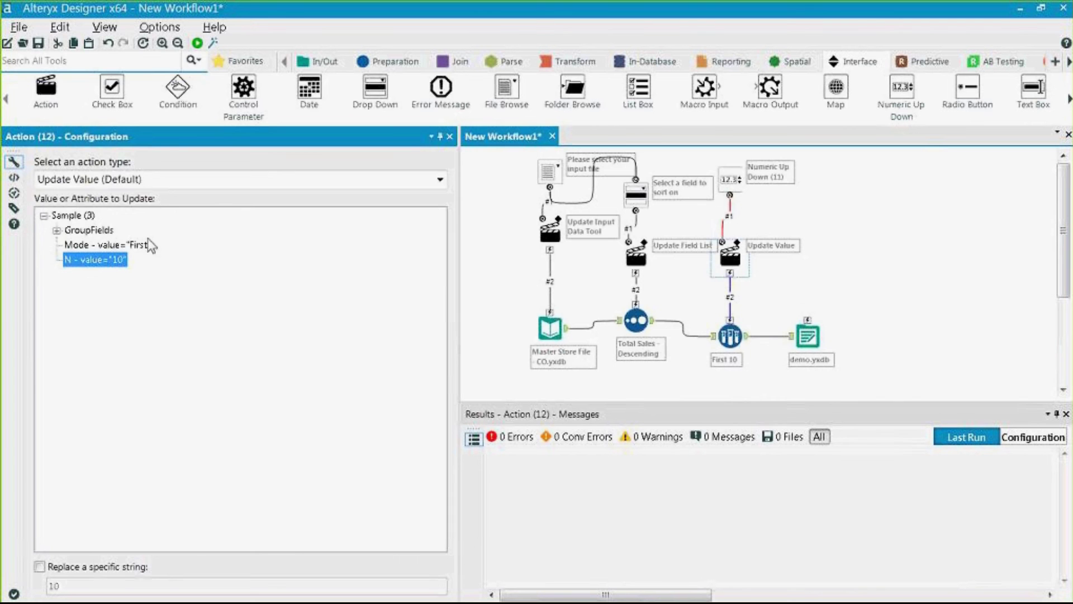
Step: Set the Numeric Up Down question text to "Select the number of records to sample"
{"action": "left_click", "coordinate": [743, 178]}
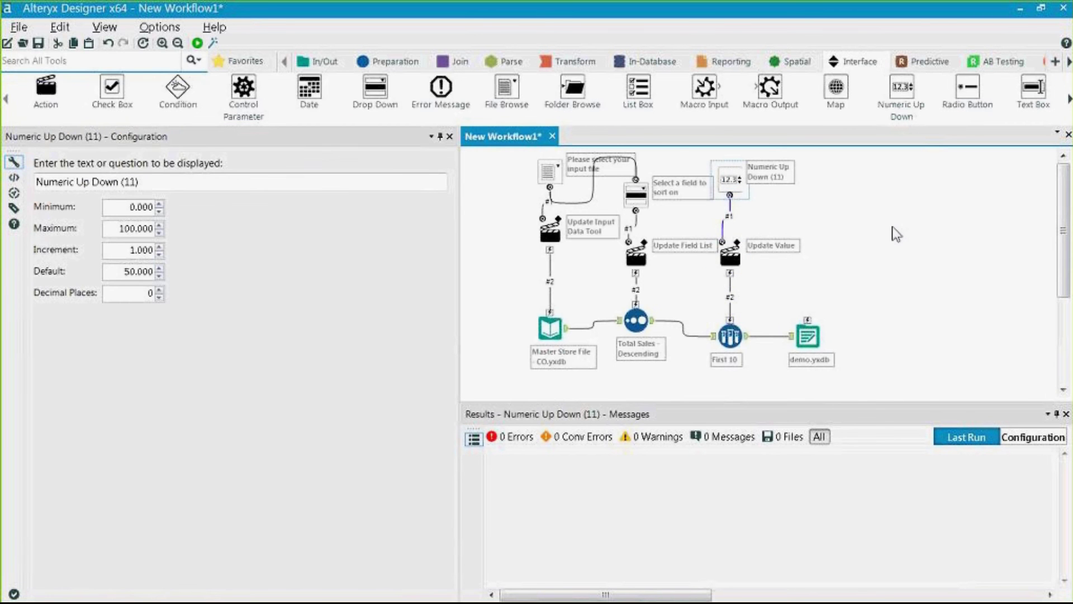
{"action": "left_click", "coordinate": [13, 162]}
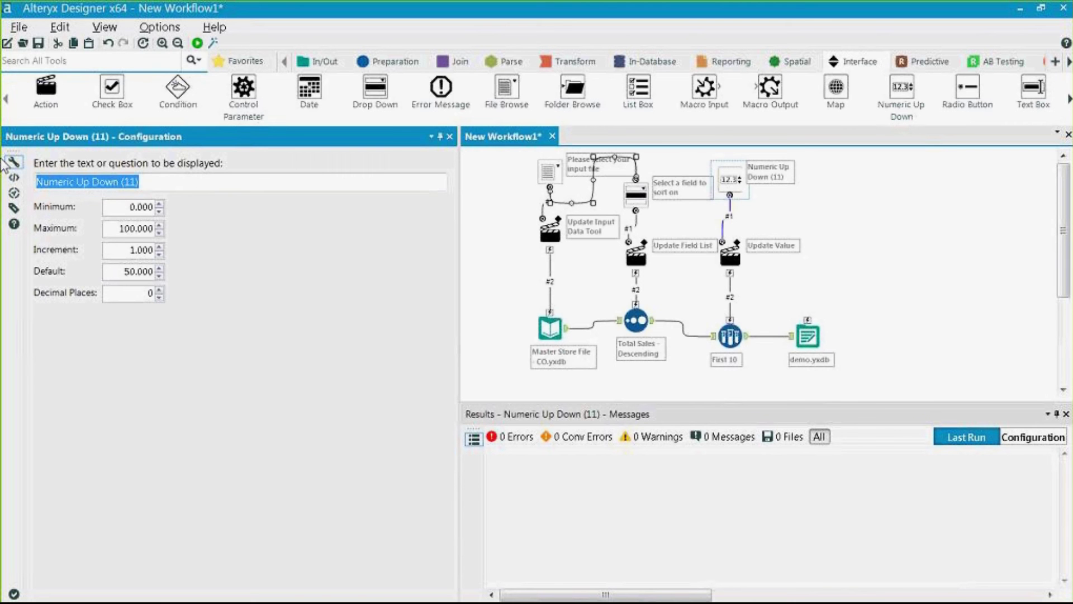
{"action": "type", "text": "Se"}
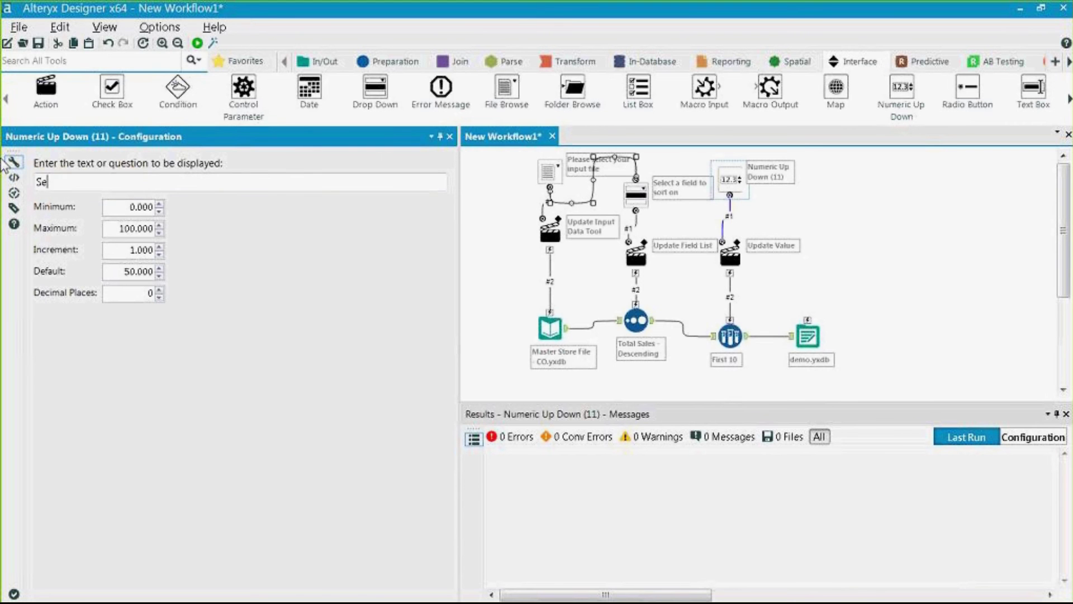
{"action": "type", "text": "lect the number of records to sample"}
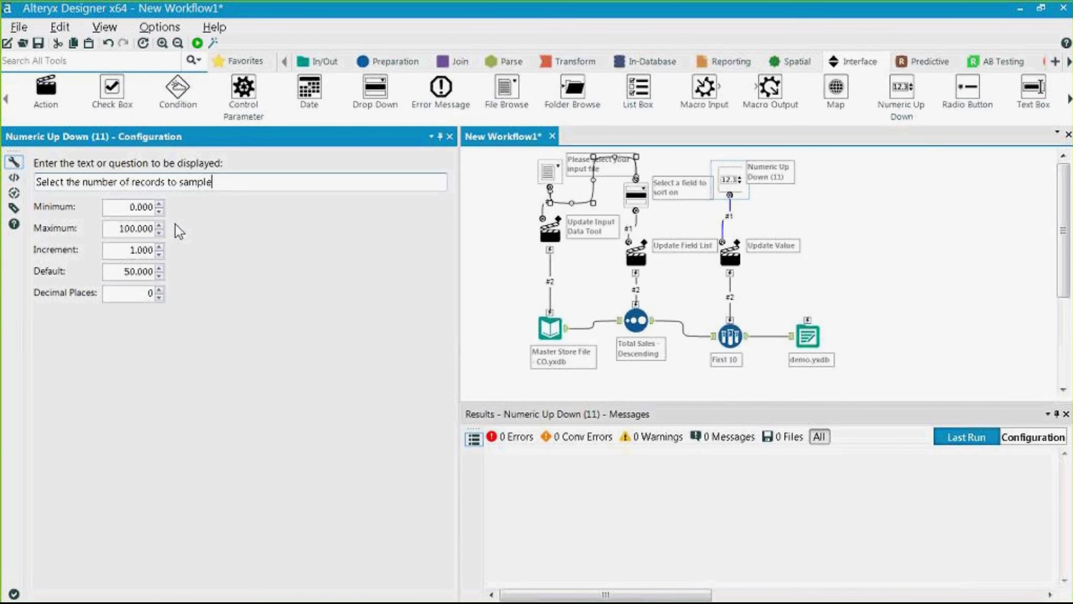
Step: Set the Numeric Up Down question's minimum to 1 and its default to 10
{"action": "left_click", "coordinate": [133, 207]}
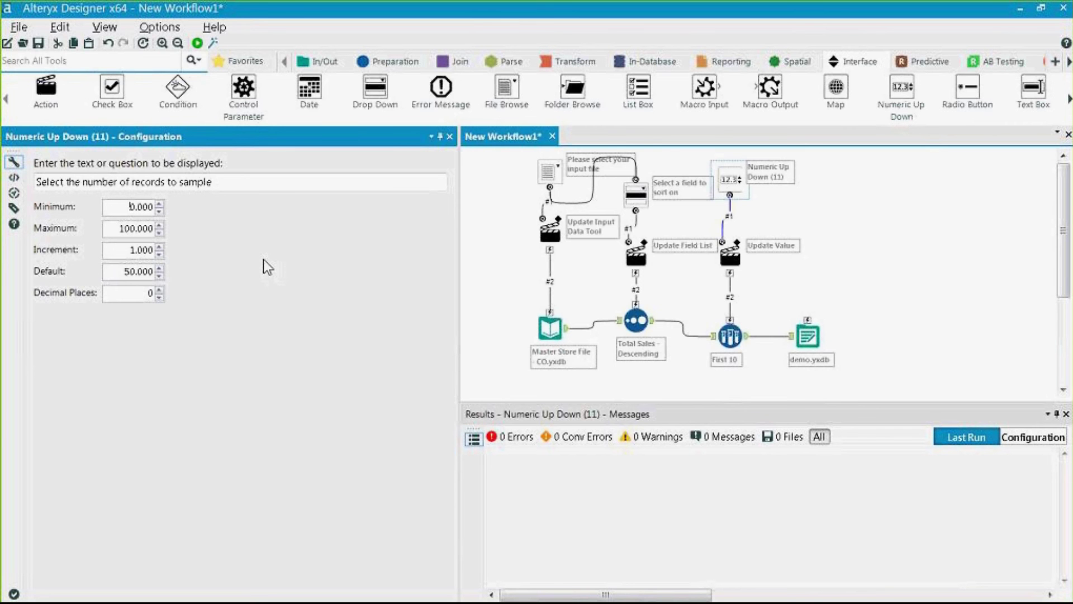
{"action": "type", "text": "1"}
{"action": "left_click_drag", "start_coordinate": [124, 228], "coordinate": [138, 228]}
{"action": "left_click_drag", "start_coordinate": [130, 250], "coordinate": [150, 250]}
{"action": "left_click", "coordinate": [271, 273]}
{"action": "type", "text": "10"}
{"action": "key", "text": "Tab"}
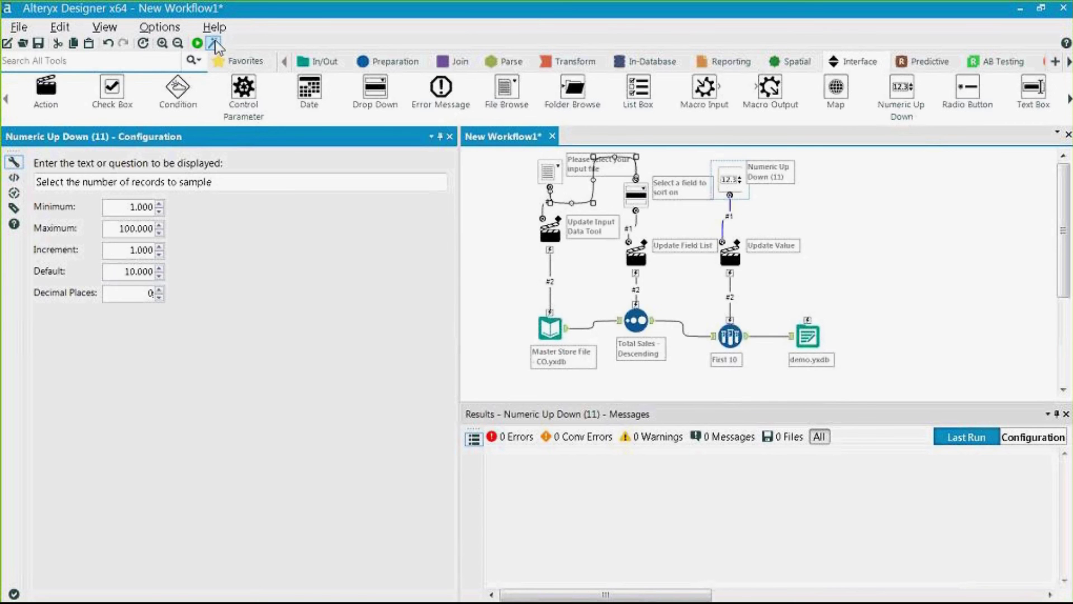
Step: Preview the app, try raising and lowering the number of records to sample, and close the preview
{"action": "left_click", "coordinate": [214, 43]}
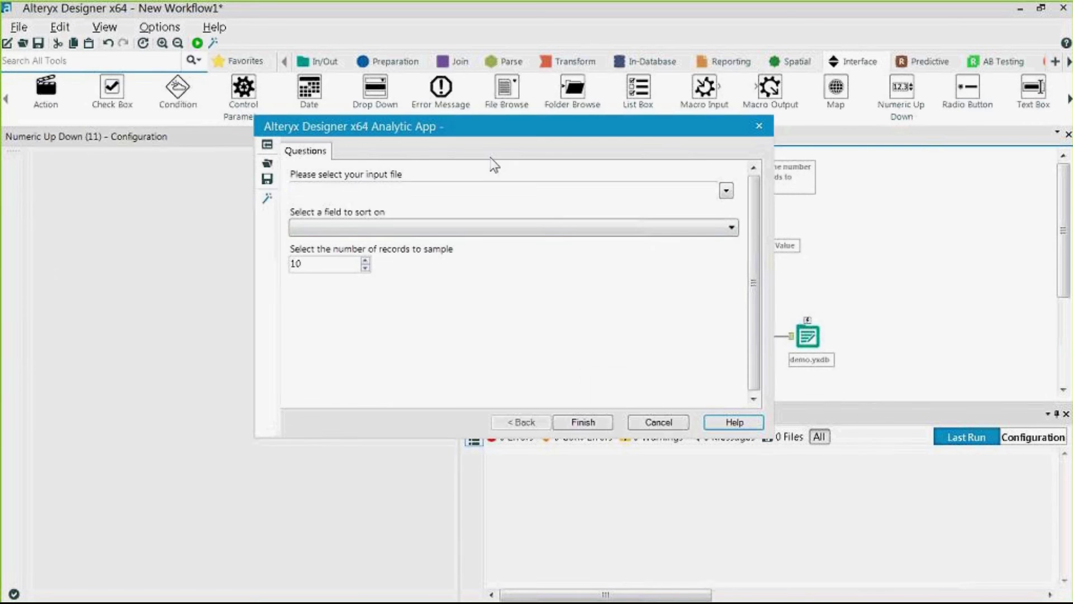
{"action": "left_click", "coordinate": [314, 265]}
{"action": "left_click", "coordinate": [366, 261]}
{"action": "left_click", "coordinate": [365, 268]}
{"action": "left_click", "coordinate": [366, 267]}
{"action": "left_click", "coordinate": [365, 260]}
{"action": "left_click", "coordinate": [365, 261]}
{"action": "left_click", "coordinate": [659, 422]}
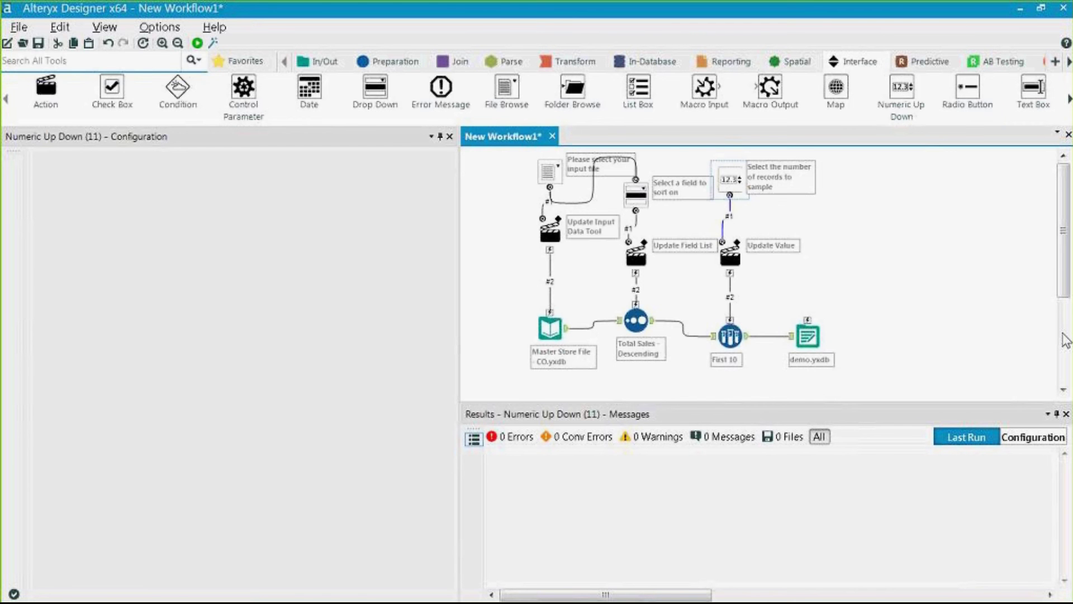
Step: Add a File Browse tool beside the Numeric Up Down, set as a Save As dialog, asking "Browse to where you'd like to save your file"
{"action": "left_click_drag", "start_coordinate": [500, 98], "coordinate": [857, 183]}
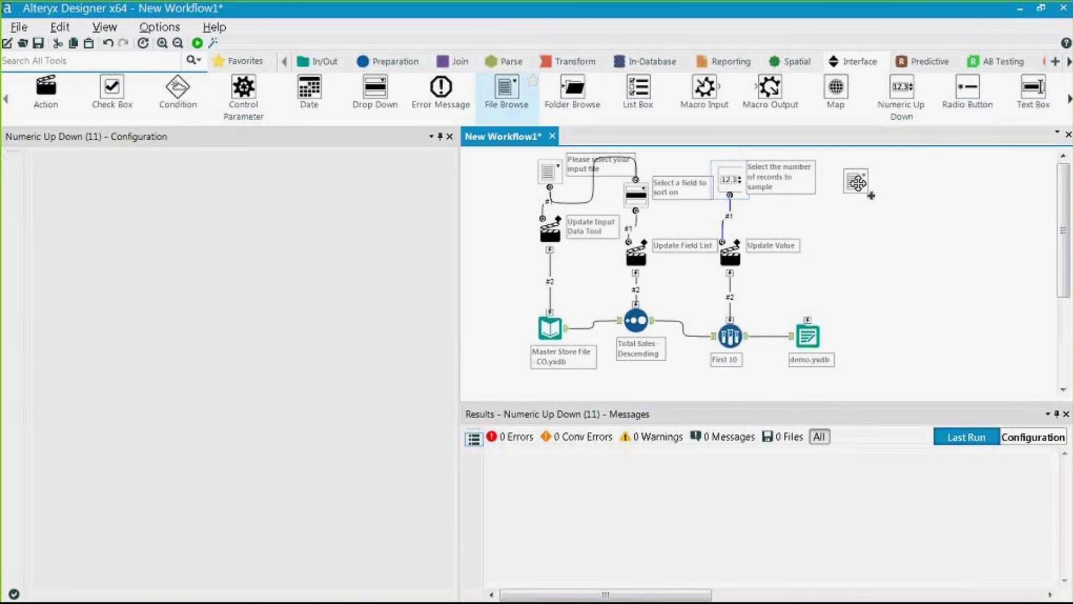
{"action": "left_click_drag", "start_coordinate": [859, 183], "coordinate": [856, 181]}
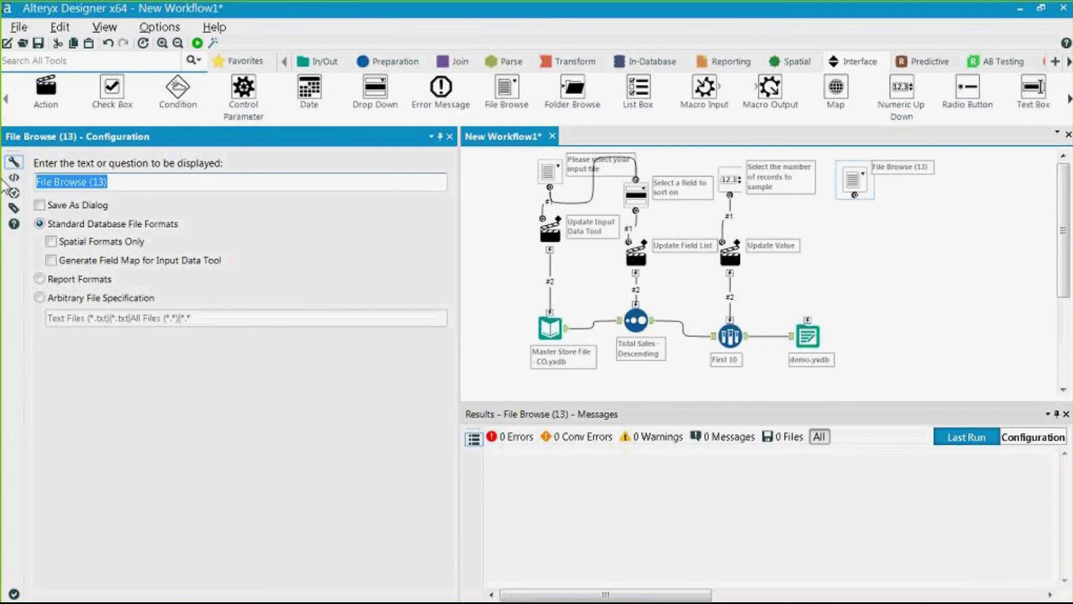
{"action": "type", "text": "Bro"}
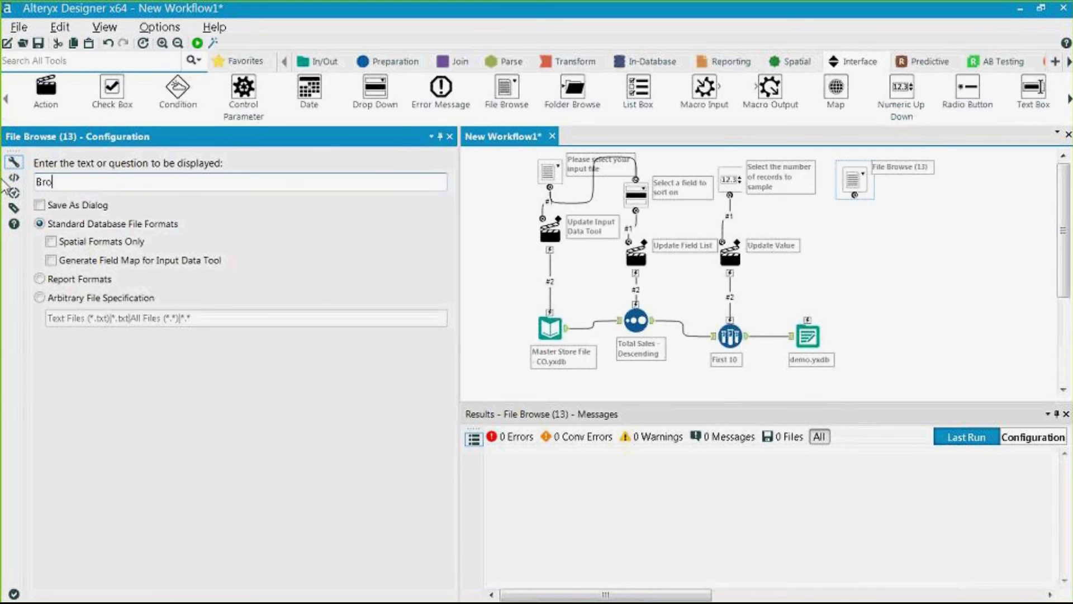
{"action": "type", "text": "wse to where you'd "}
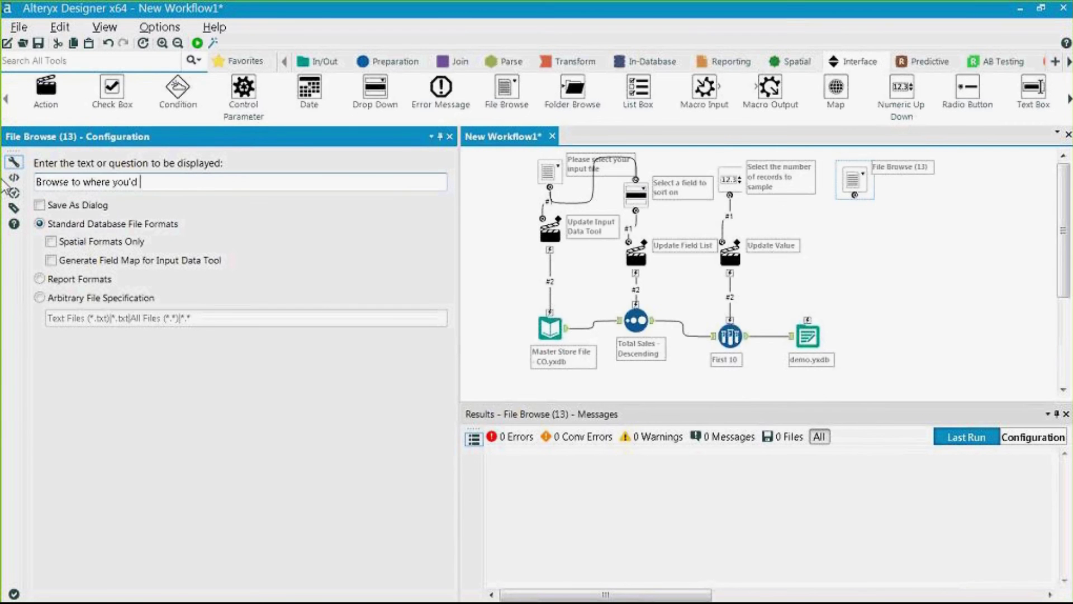
{"action": "type", "text": "like to save your file"}
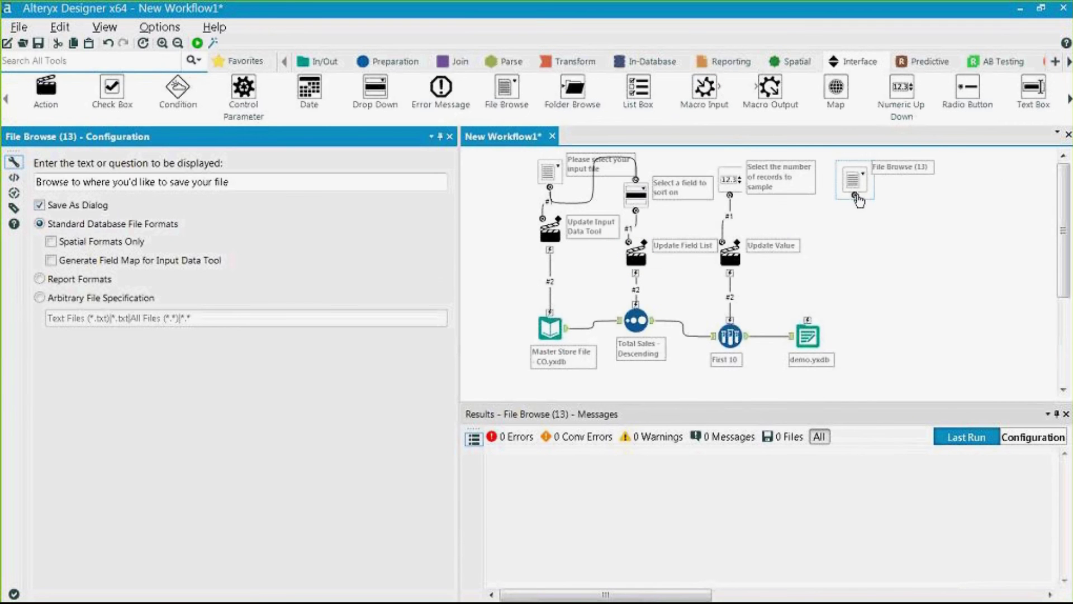
Step: Connect the new File Browse tool to the demo.yxdb Output Data tool and check its Update Output Data Tool action
{"action": "left_click_drag", "start_coordinate": [855, 195], "coordinate": [806, 336]}
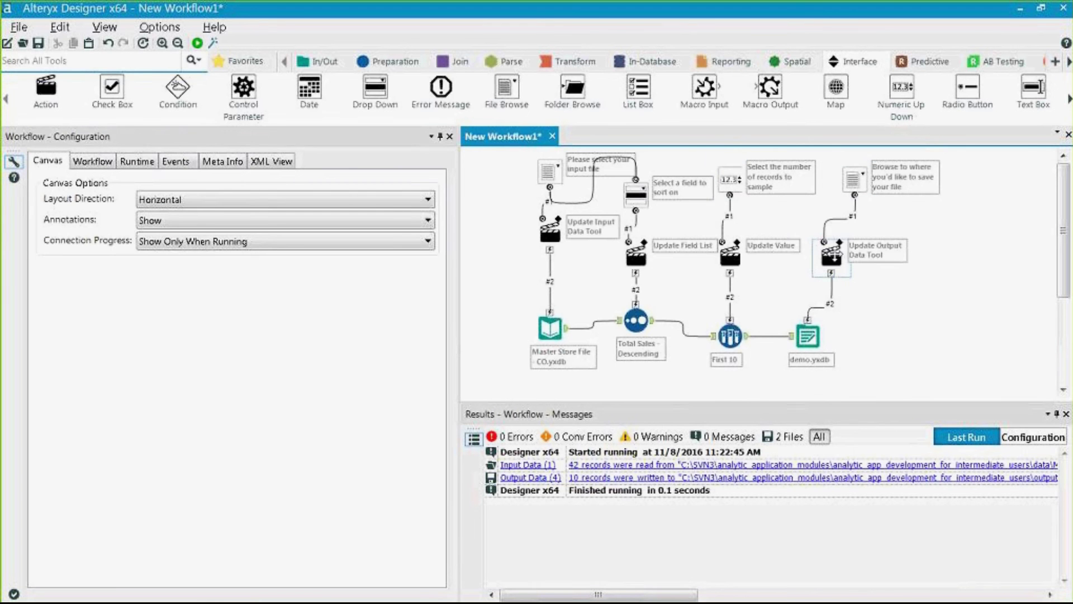
{"action": "left_click", "coordinate": [832, 254]}
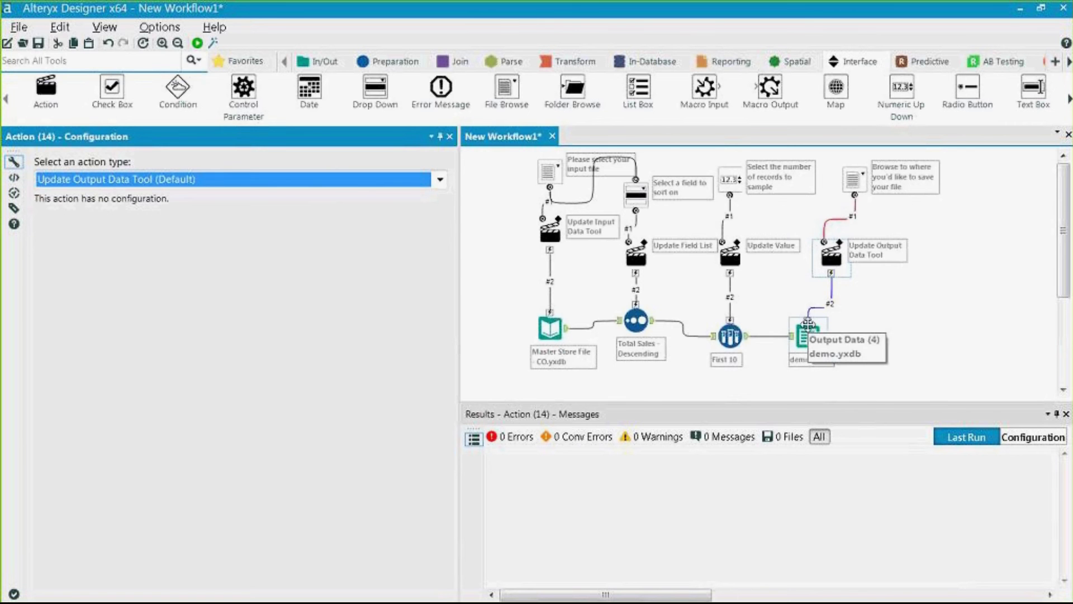
{"action": "left_click", "coordinate": [970, 334]}
{"action": "left_click", "coordinate": [966, 327]}
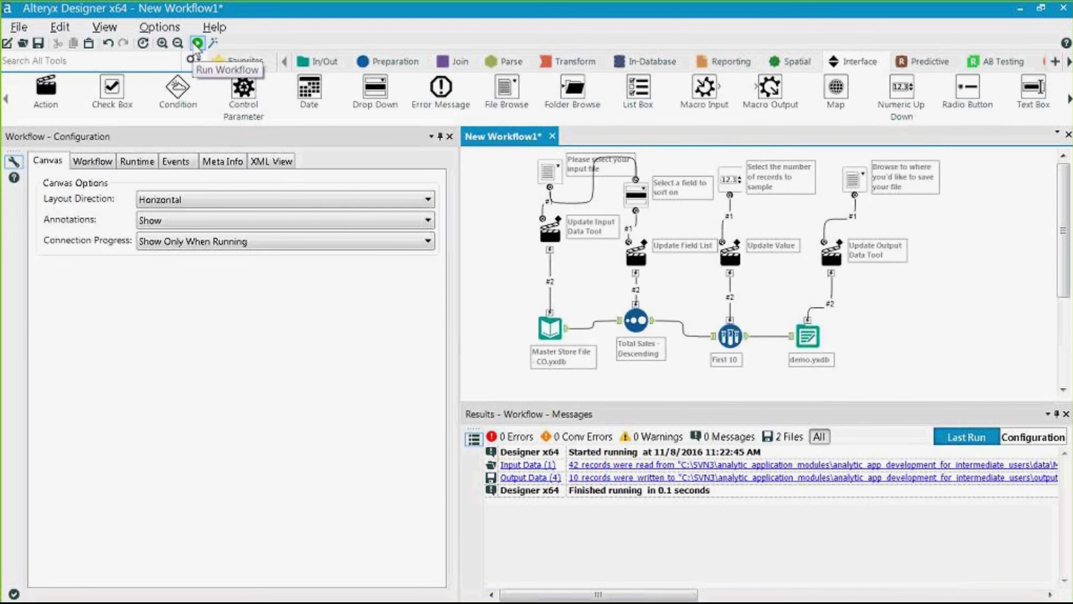
{"action": "left_click_drag", "start_coordinate": [478, 304], "coordinate": [899, 368]}
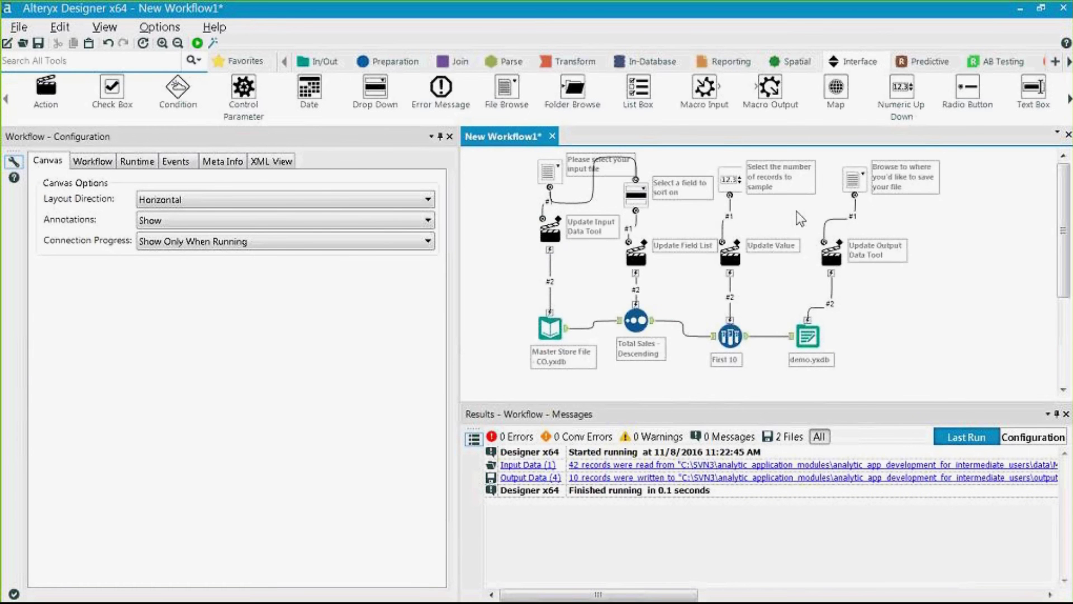
Step: Launch the app and select Master Store File - CO.yxdb from the data folder as the input file
{"action": "left_click", "coordinate": [213, 44]}
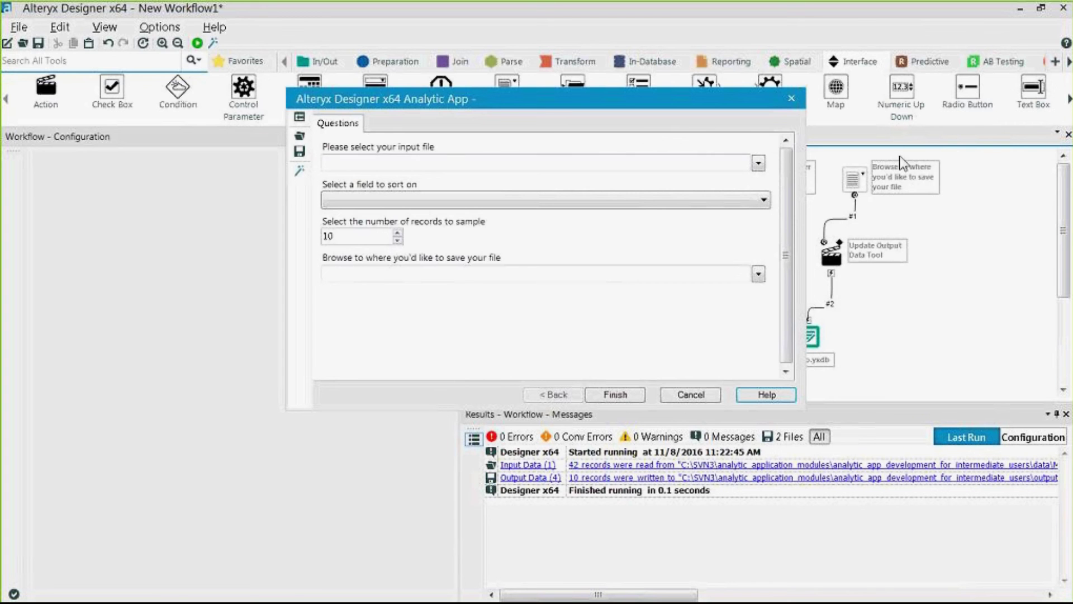
{"action": "left_click", "coordinate": [758, 162]}
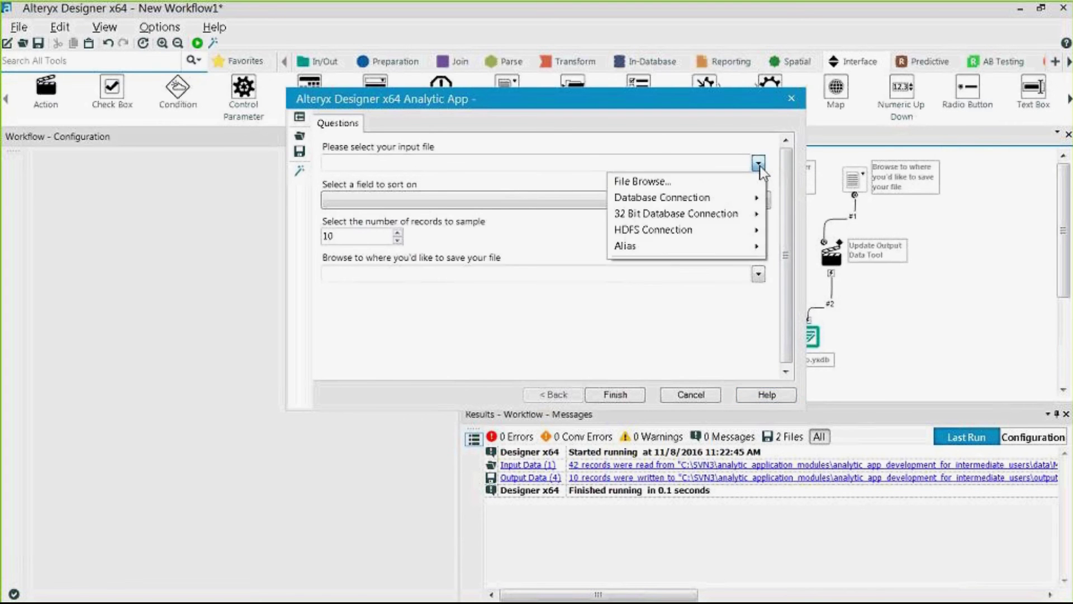
{"action": "left_click", "coordinate": [727, 180]}
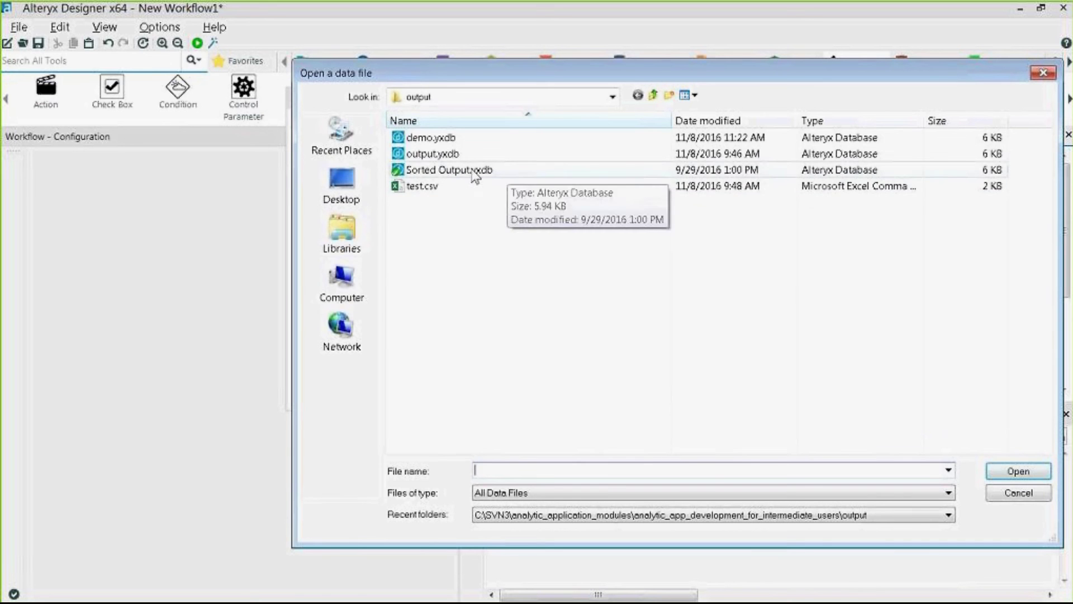
{"action": "left_click", "coordinate": [654, 95]}
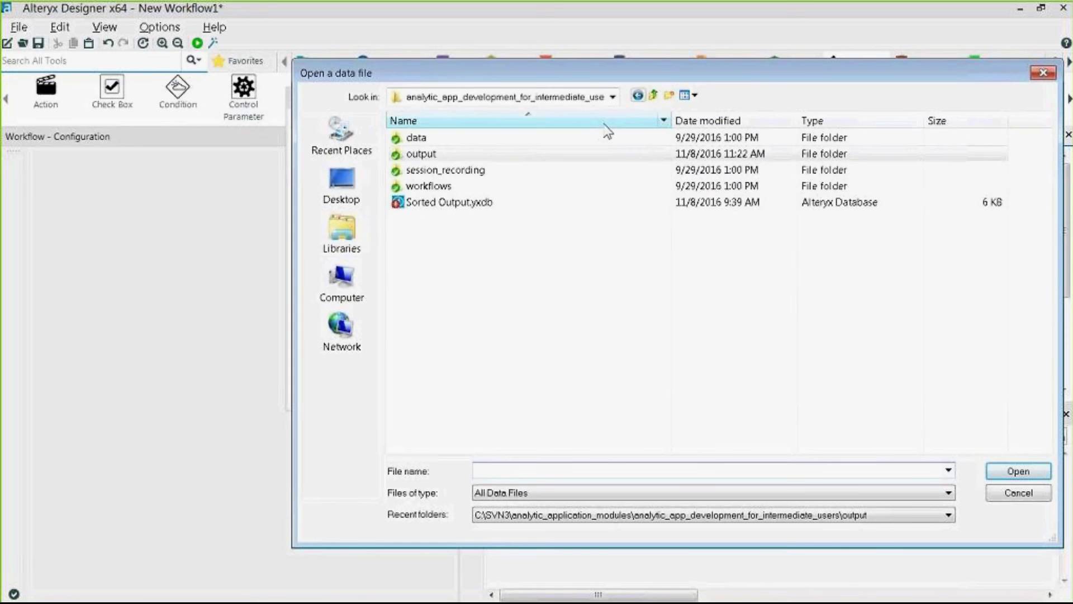
{"action": "double_click", "coordinate": [454, 139]}
{"action": "left_click", "coordinate": [459, 140]}
{"action": "double_click", "coordinate": [459, 140]}
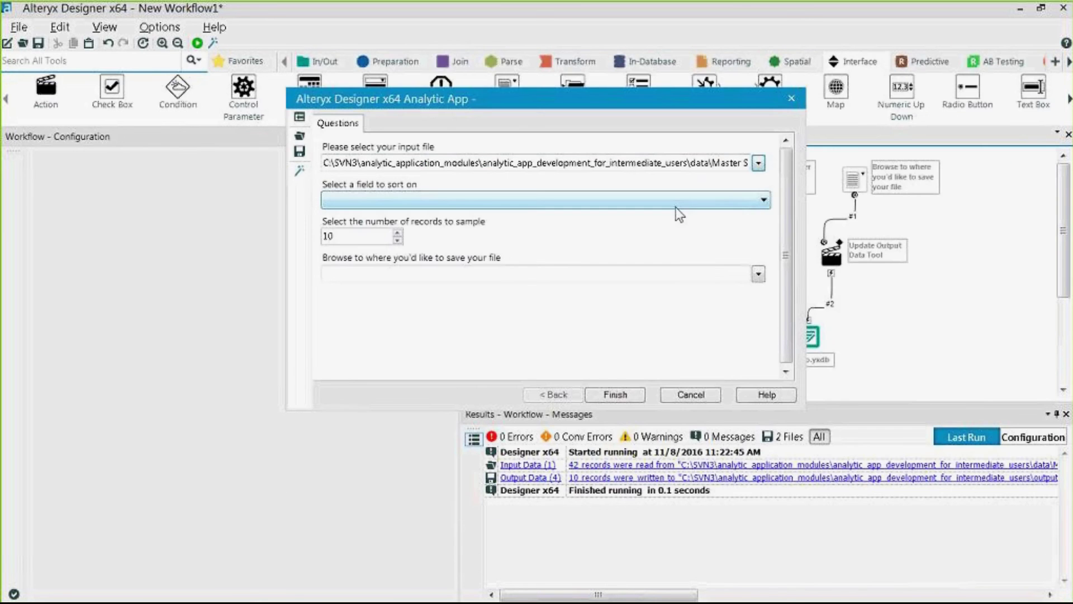
Step: Choose Total Customers as the field to sort on and set the number of records to sample to 5
{"action": "left_click", "coordinate": [398, 202]}
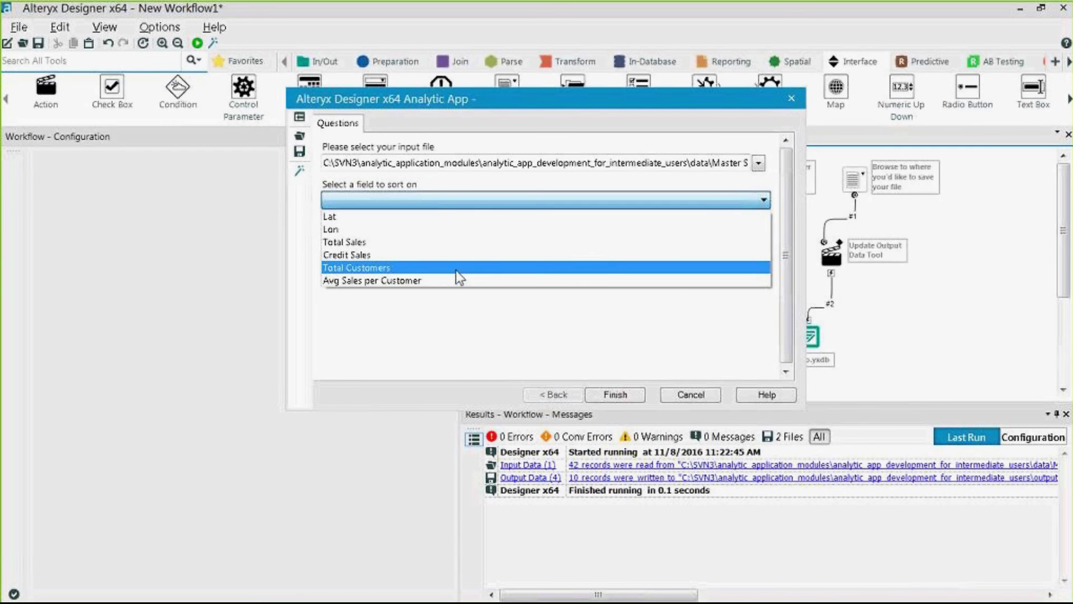
{"action": "left_click", "coordinate": [369, 268]}
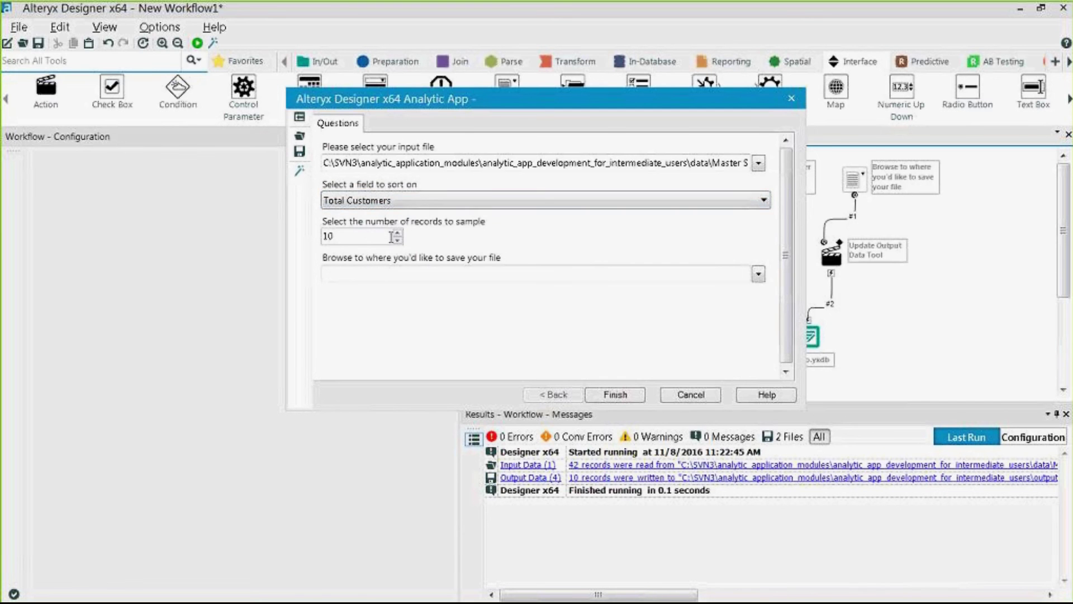
{"action": "left_click_drag", "start_coordinate": [379, 235], "coordinate": [285, 239]}
{"action": "type", "text": "5"}
Step: Set the save location to a comma-delimited text file named demo in the output folder
{"action": "left_click", "coordinate": [758, 274]}
{"action": "left_click", "coordinate": [735, 292]}
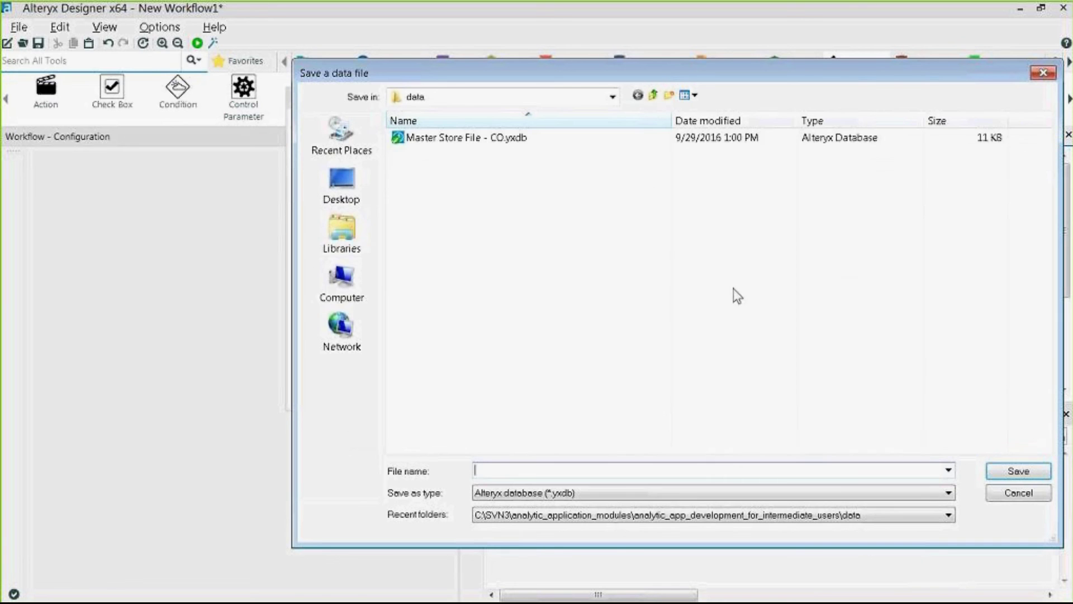
{"action": "left_click", "coordinate": [656, 99]}
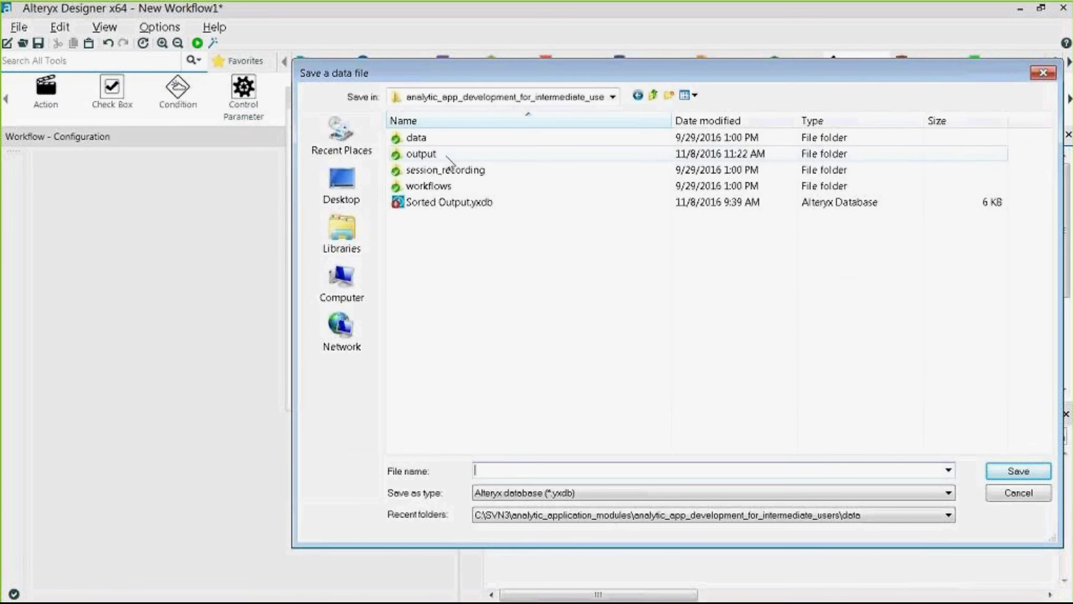
{"action": "double_click", "coordinate": [441, 156]}
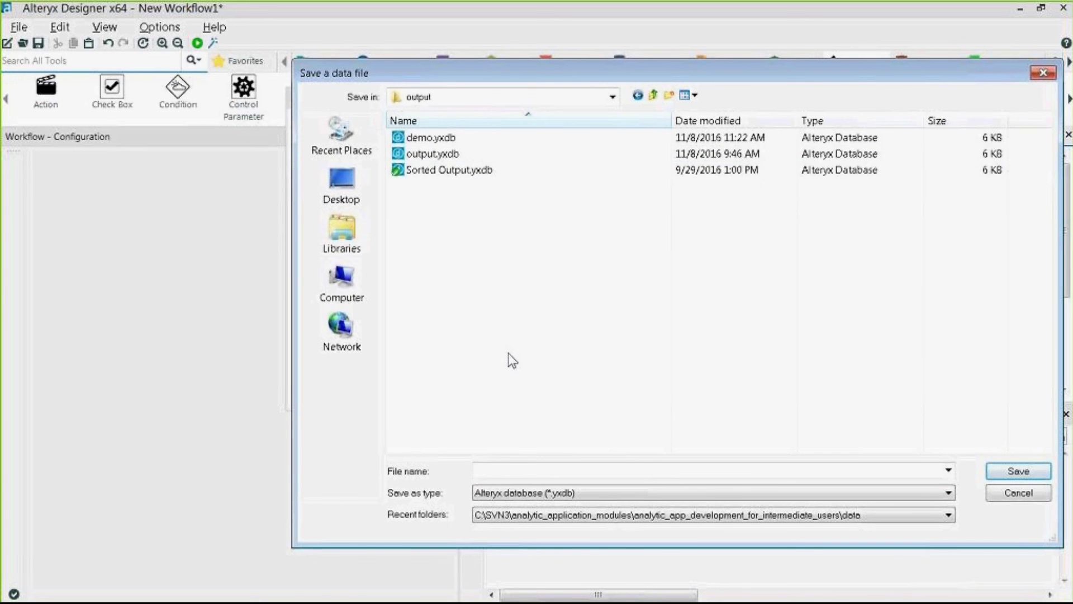
{"action": "left_click", "coordinate": [509, 469]}
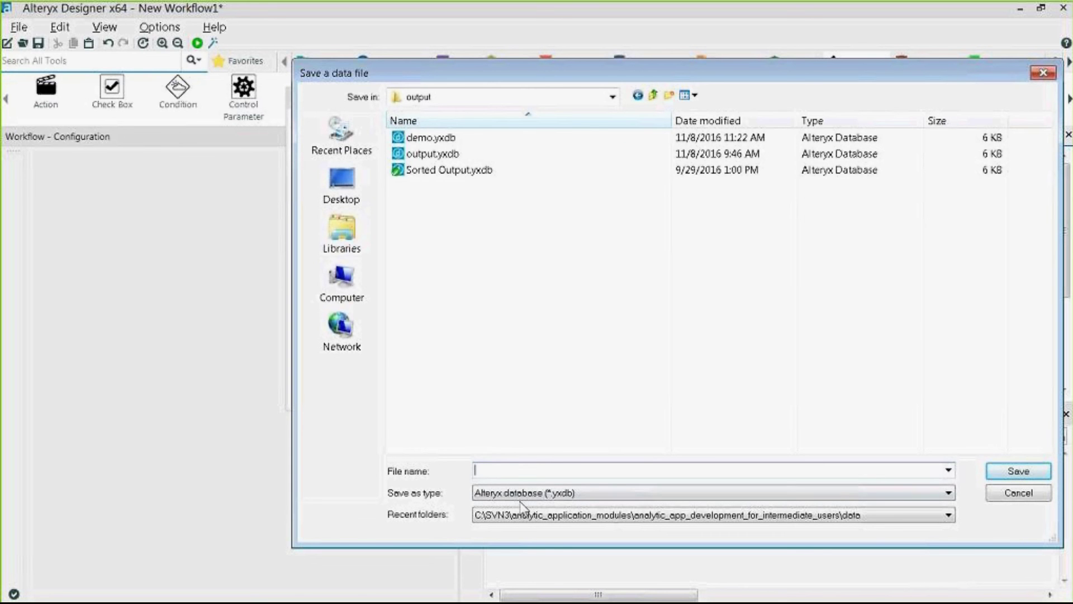
{"action": "left_click", "coordinate": [521, 493]}
{"action": "left_click", "coordinate": [515, 253]}
{"action": "left_click", "coordinate": [522, 469]}
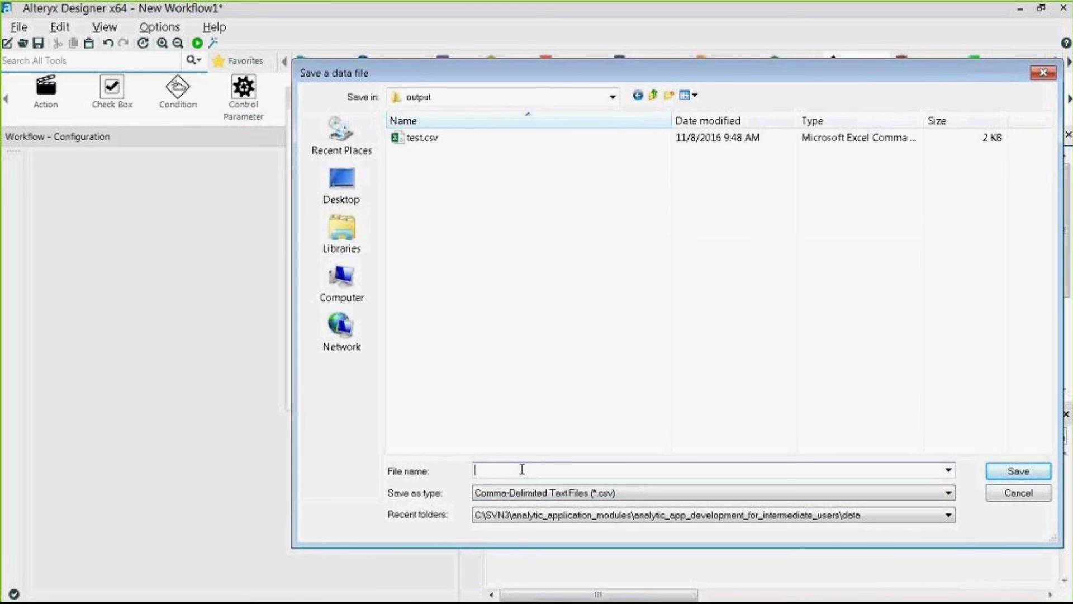
{"action": "type", "text": "demo"}
{"action": "key", "text": "Return"}
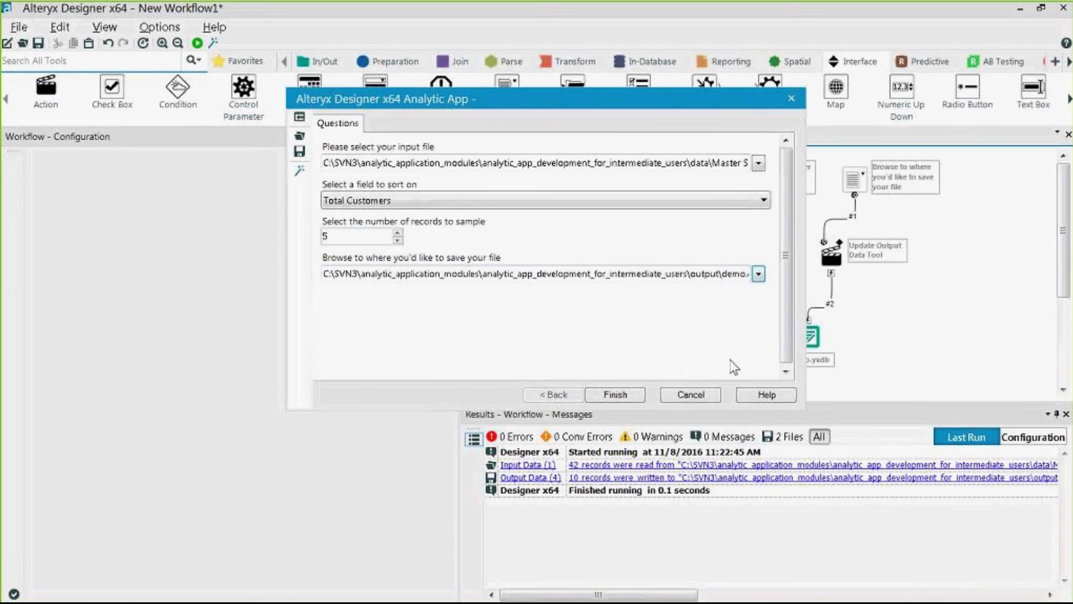
Step: Run the app with these answers, review the demo.csv output in Excel, and close the file and the app window
{"action": "left_click_drag", "start_coordinate": [696, 103], "coordinate": [510, 200]}
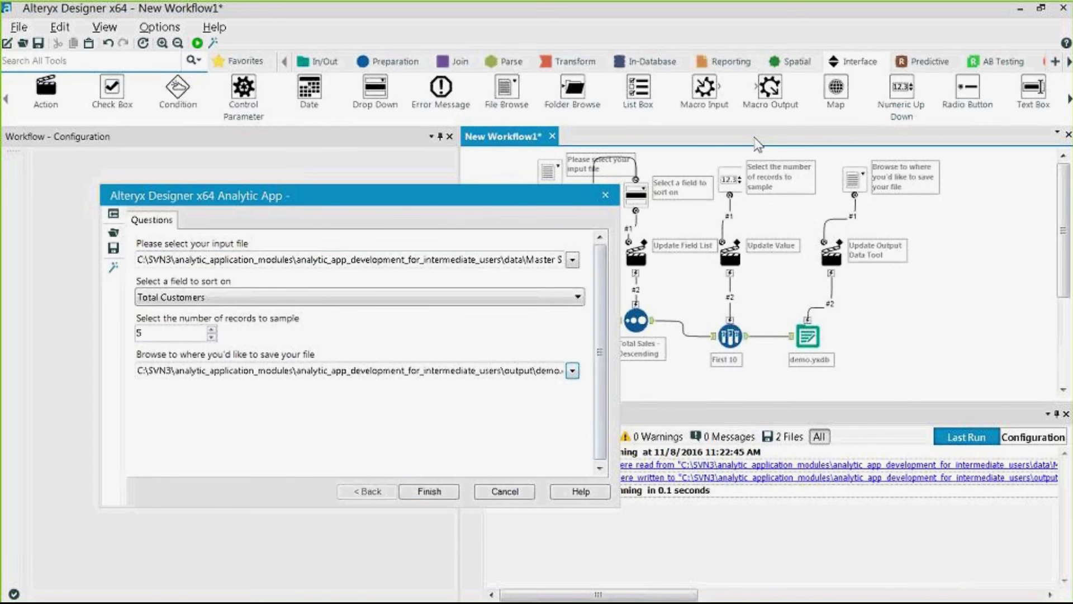
{"action": "left_click", "coordinate": [431, 493]}
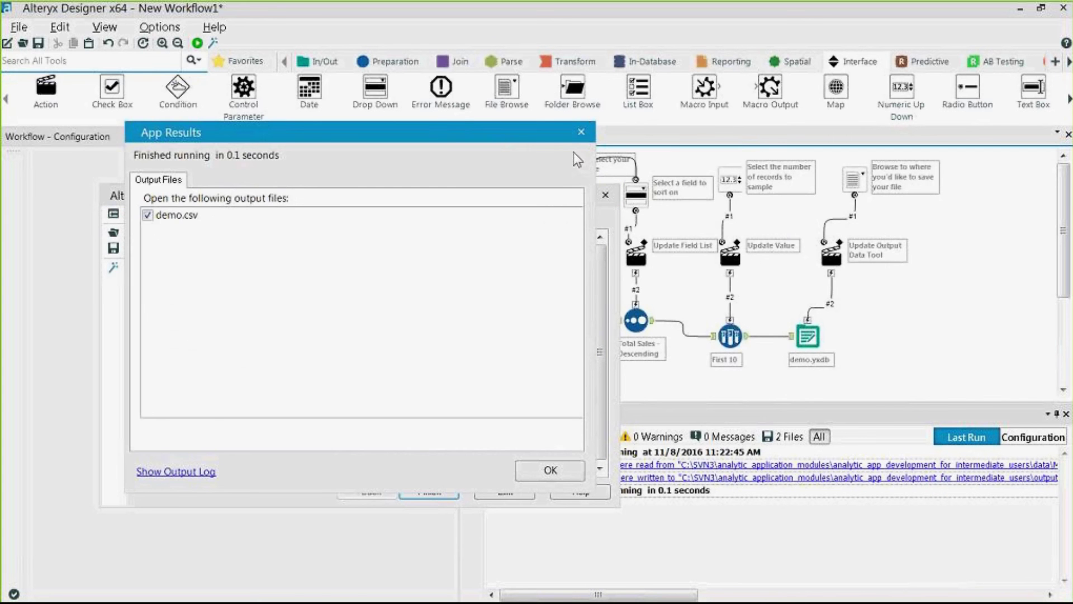
{"action": "left_click_drag", "start_coordinate": [522, 150], "coordinate": [521, 150]}
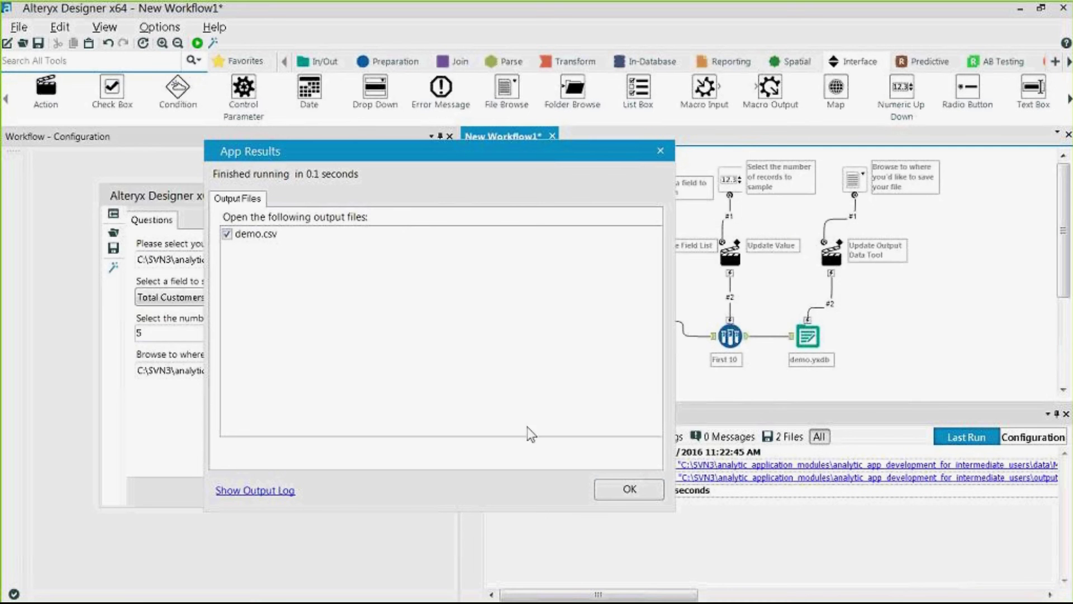
{"action": "left_click", "coordinate": [892, 510]}
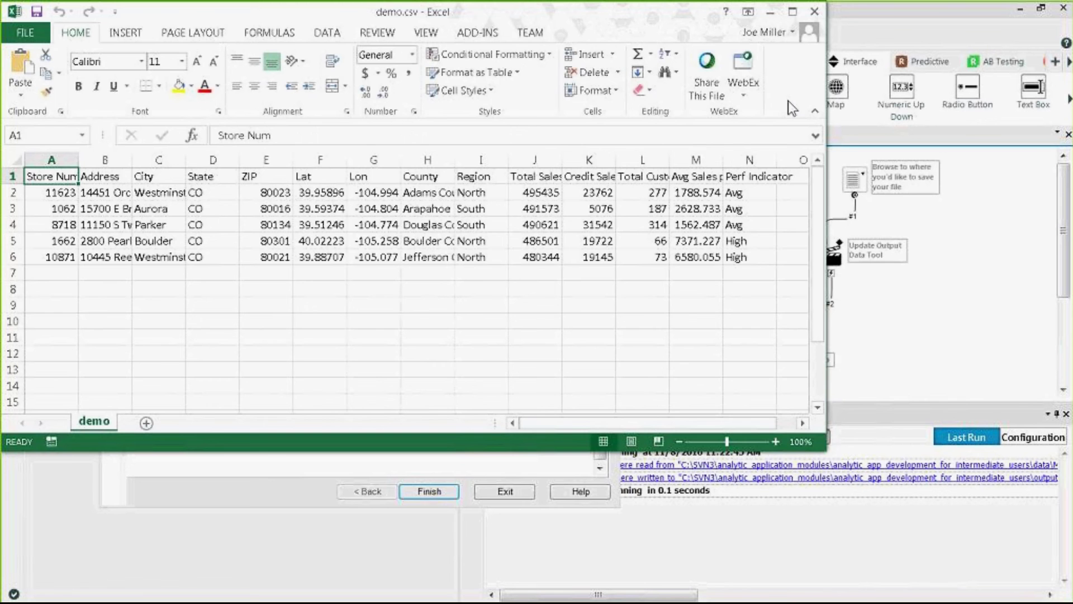
{"action": "left_click", "coordinate": [817, 12]}
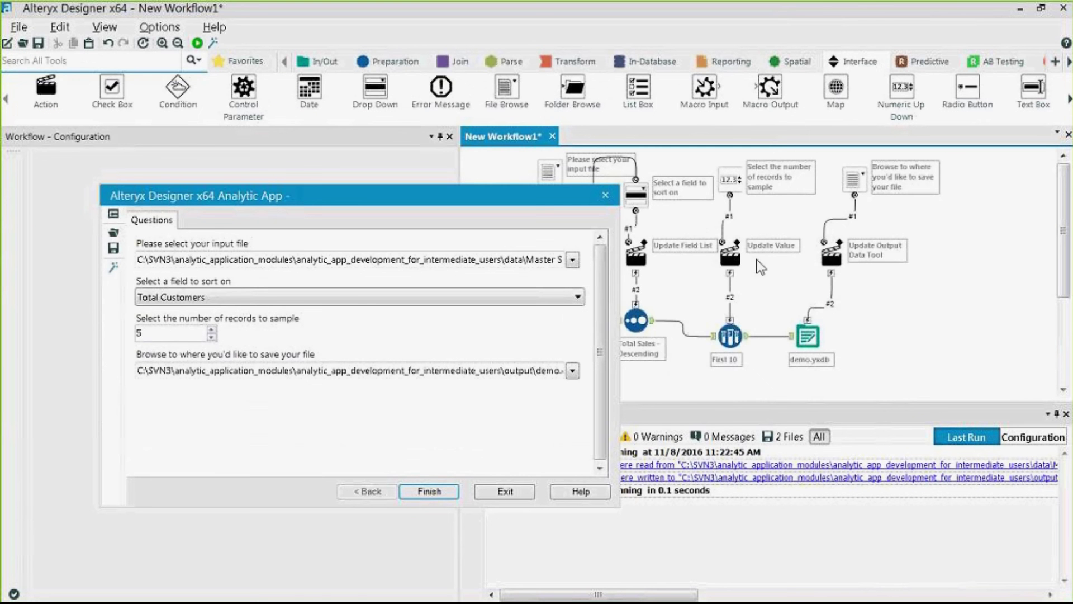
{"action": "left_click", "coordinate": [606, 198]}
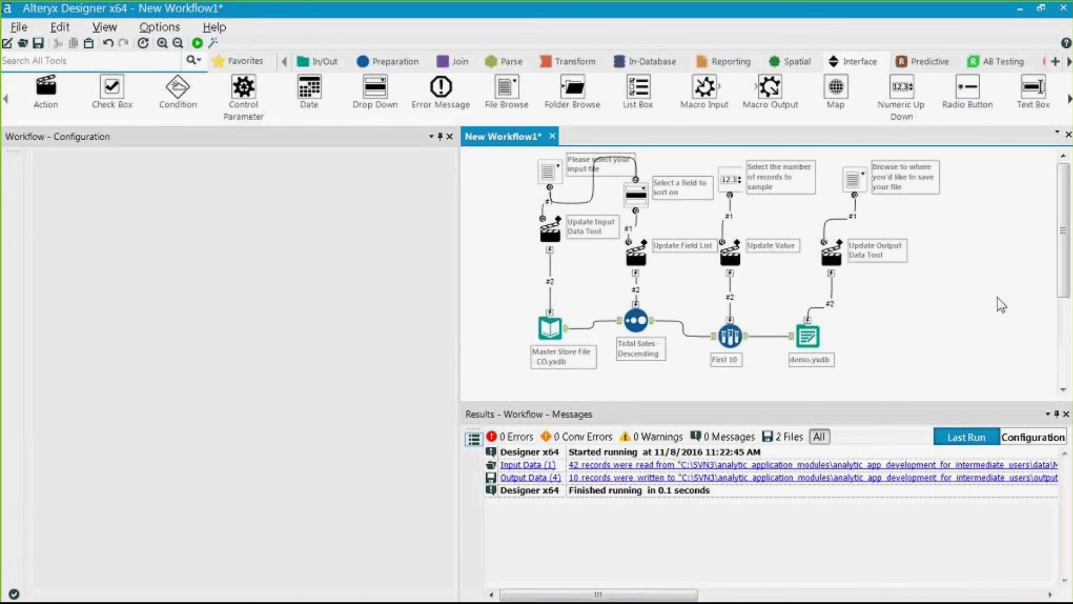
Step: Open the Interface Designer in Layout View to show the app's question layout
{"action": "left_click", "coordinate": [105, 27]}
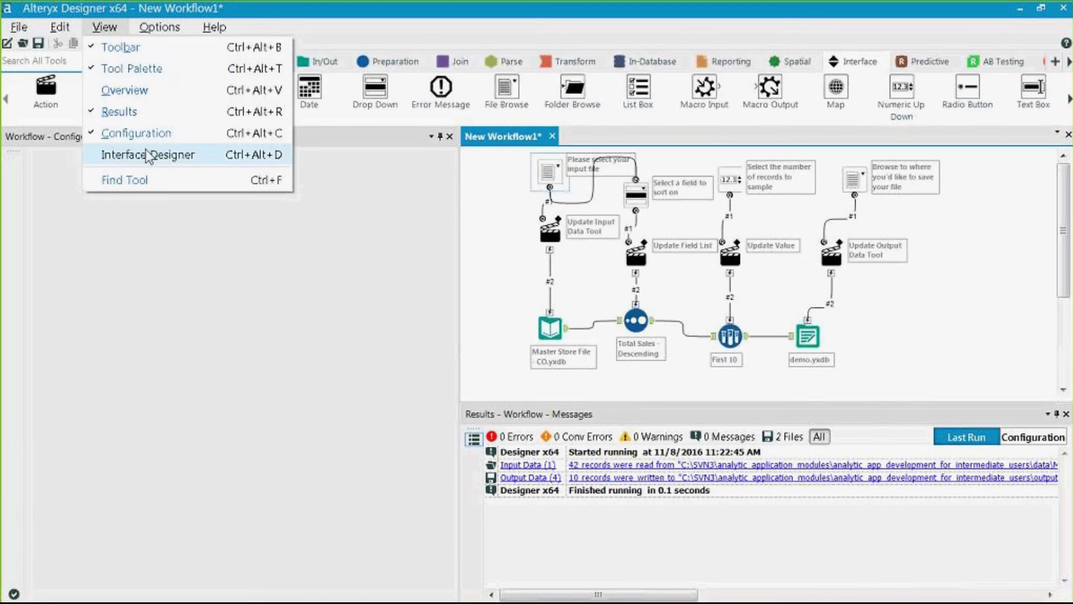
{"action": "key", "text": "Escape"}
{"action": "left_click", "coordinate": [999, 245]}
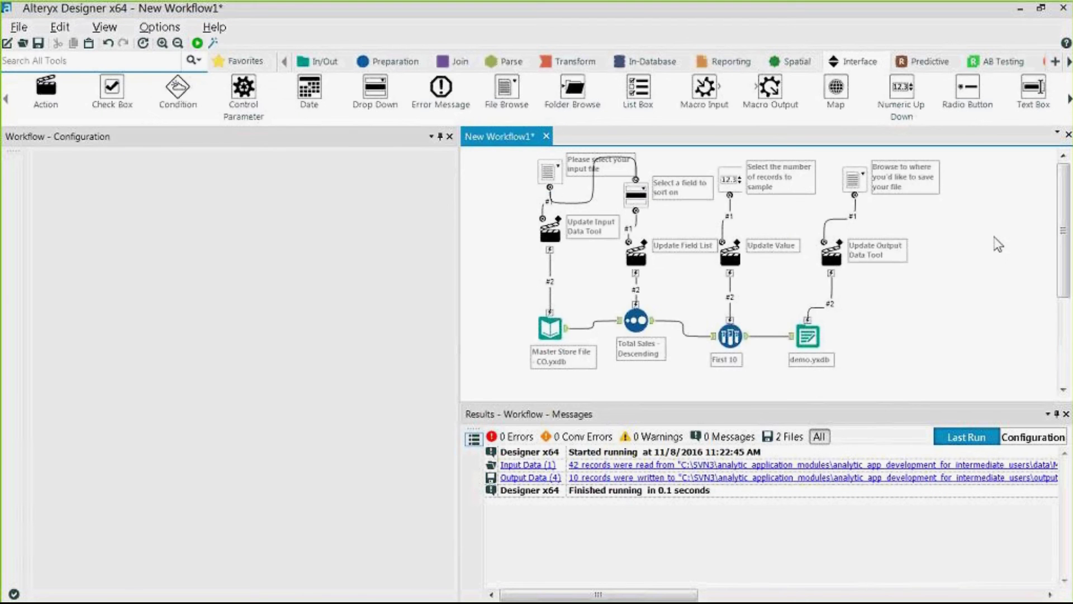
{"action": "key", "text": "ctrl+alt+d"}
{"action": "left_click", "coordinate": [1034, 31]}
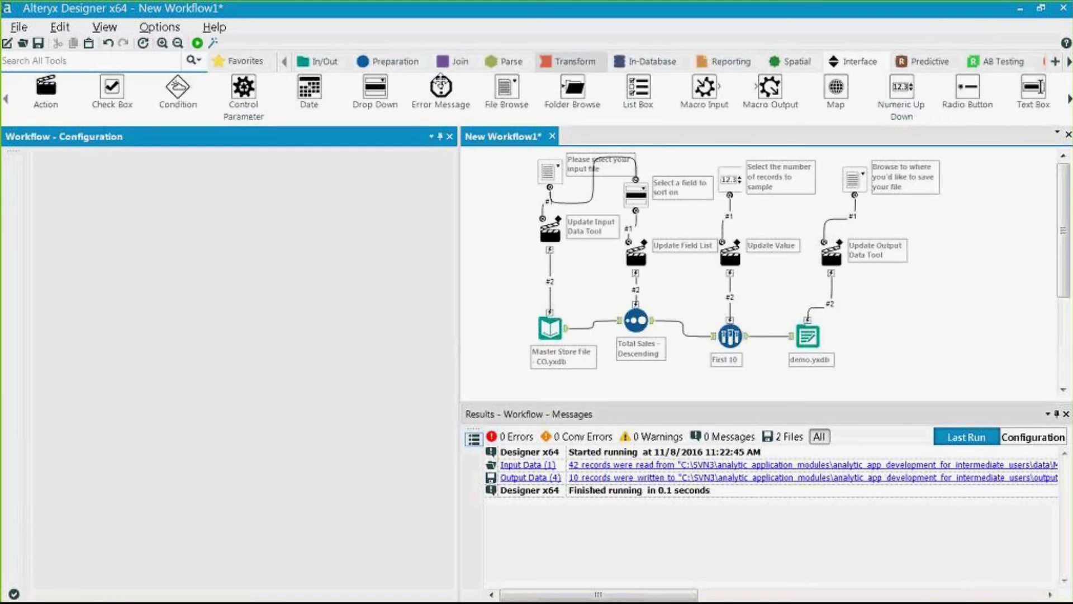
{"action": "left_click", "coordinate": [104, 32]}
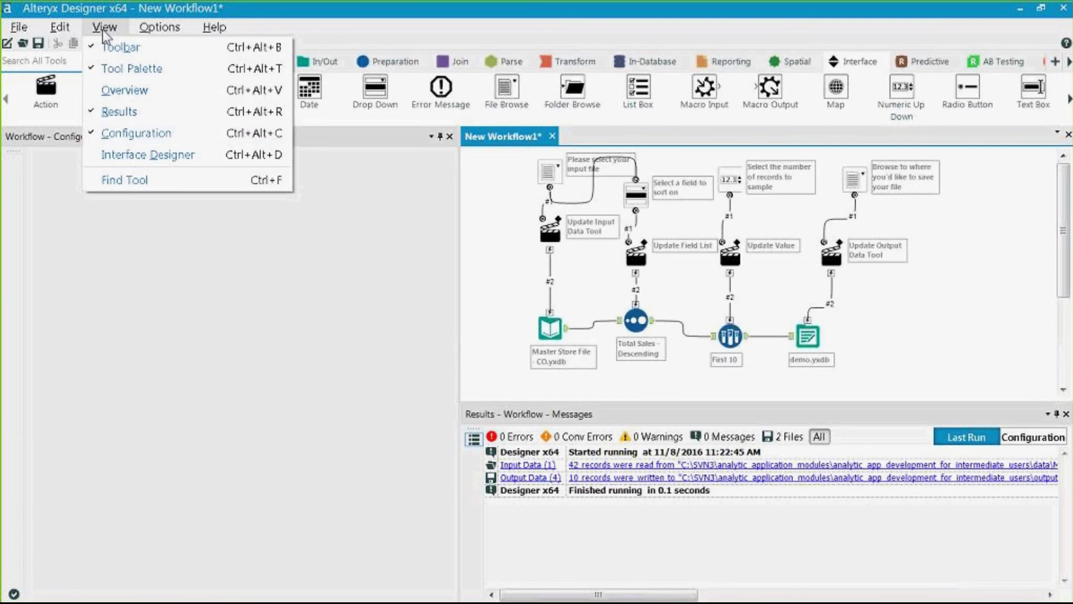
{"action": "left_click", "coordinate": [136, 157]}
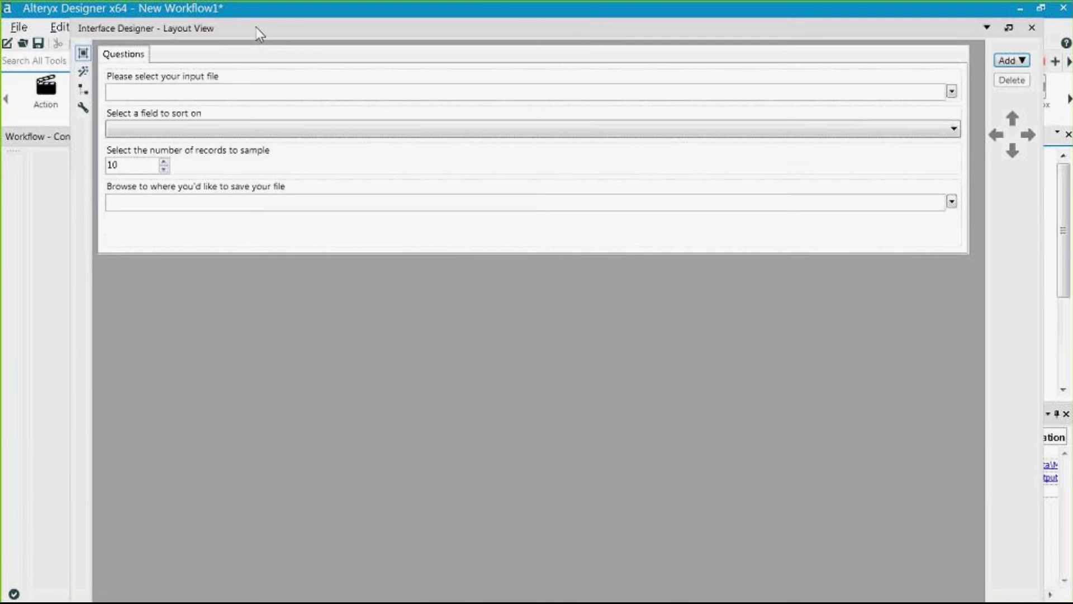
Step: Move the "Select a field to sort on" question down below the number of records question
{"action": "left_click_drag", "start_coordinate": [206, 24], "coordinate": [216, 118]}
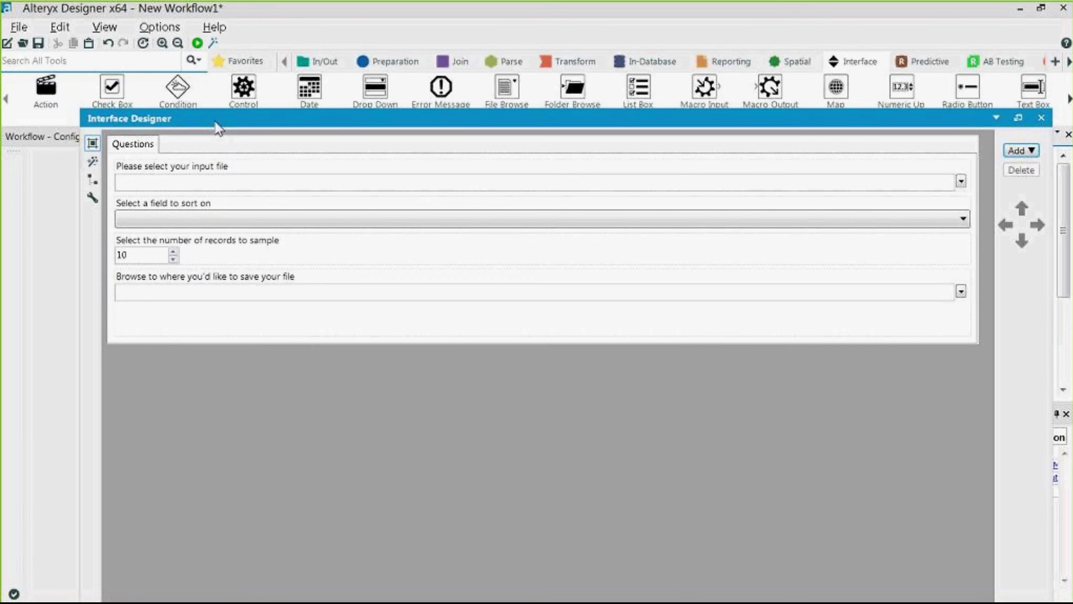
{"action": "left_click", "coordinate": [229, 205]}
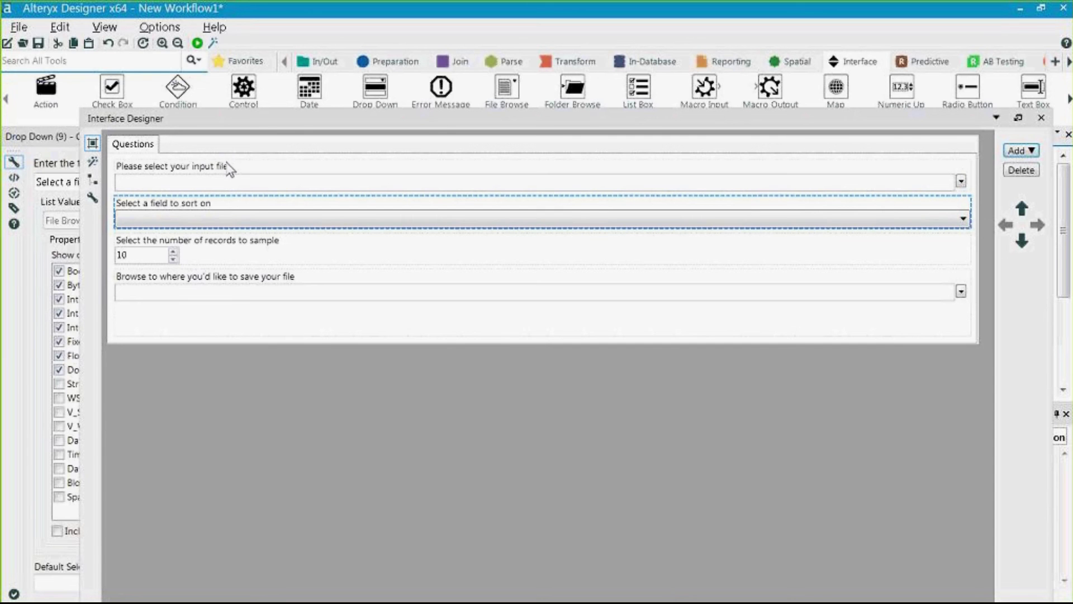
{"action": "left_click", "coordinate": [229, 161]}
{"action": "left_click", "coordinate": [242, 214]}
{"action": "left_click", "coordinate": [1027, 240]}
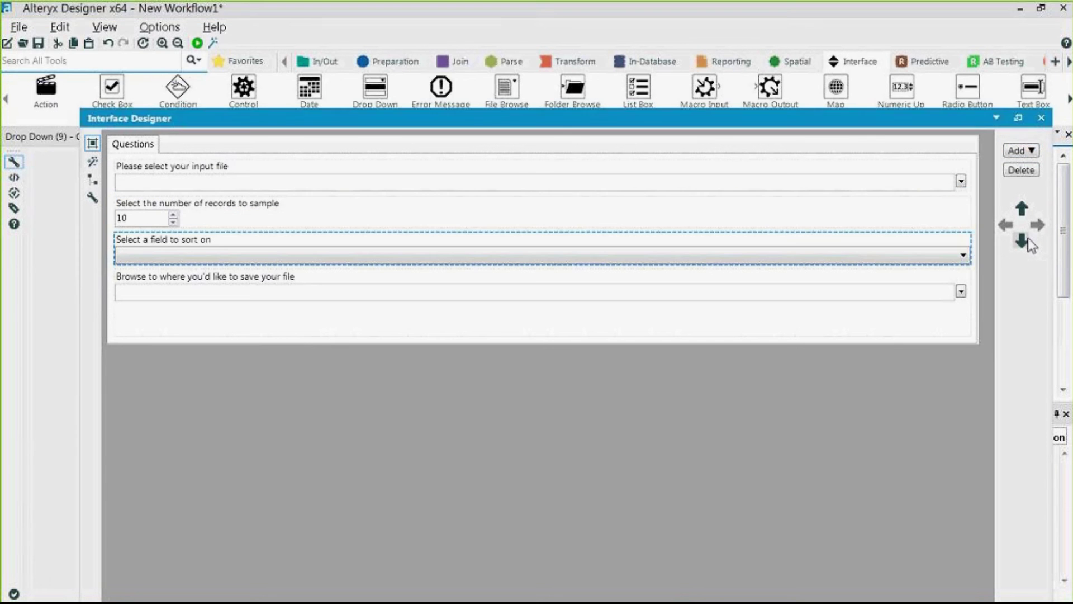
{"action": "left_click", "coordinate": [1022, 214]}
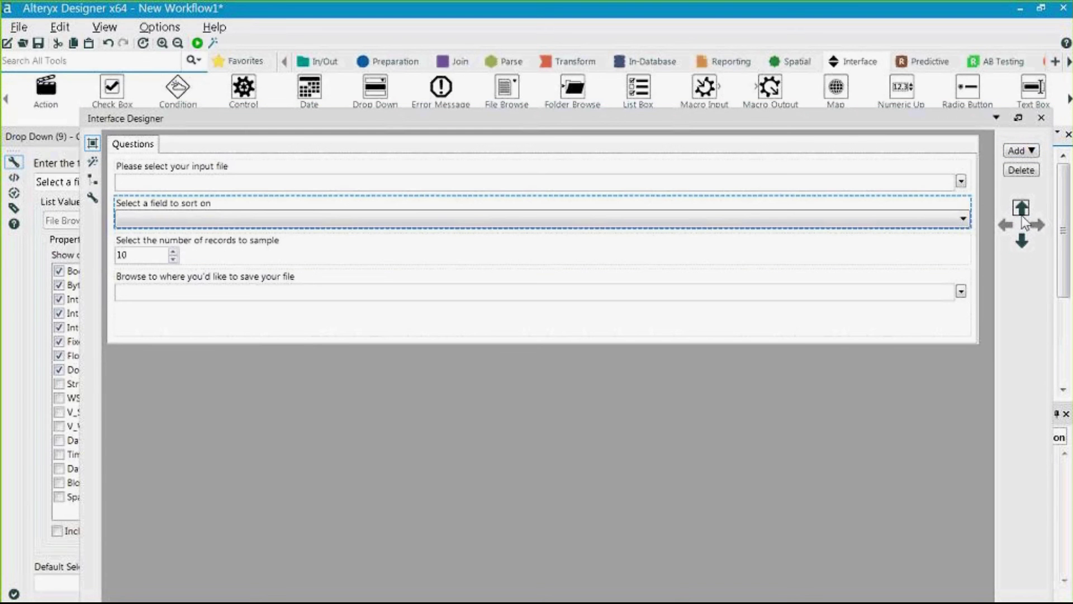
{"action": "left_click", "coordinate": [1022, 240]}
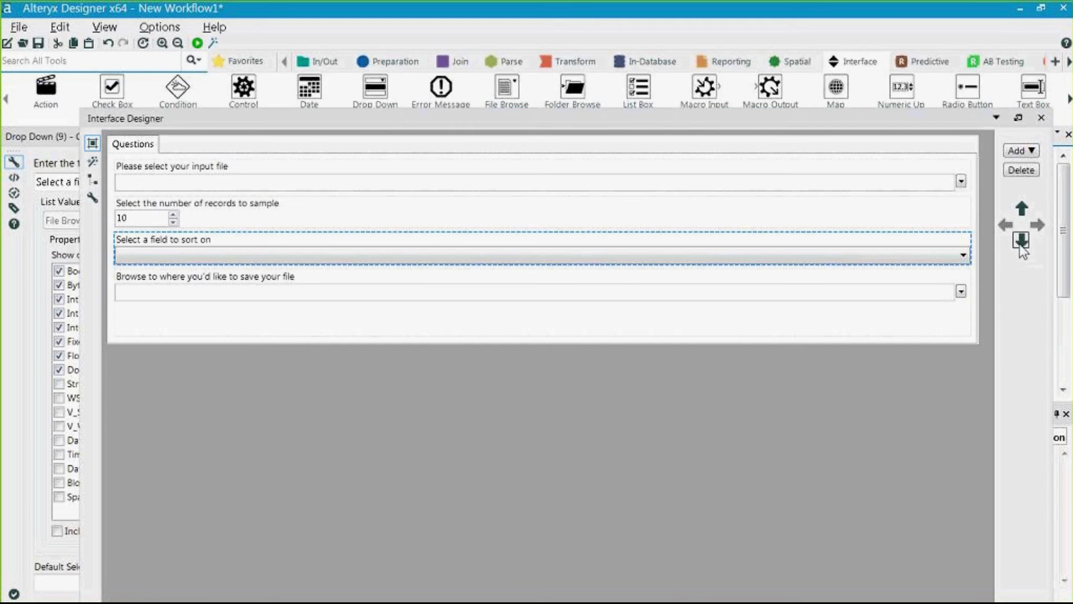
{"action": "left_click", "coordinate": [1022, 241]}
{"action": "left_click", "coordinate": [1022, 209]}
Step: Move the "Browse to where you'd like to save your file" question up to directly below the input file question
{"action": "left_click", "coordinate": [929, 278]}
{"action": "left_click", "coordinate": [1021, 209]}
{"action": "left_click", "coordinate": [1021, 210]}
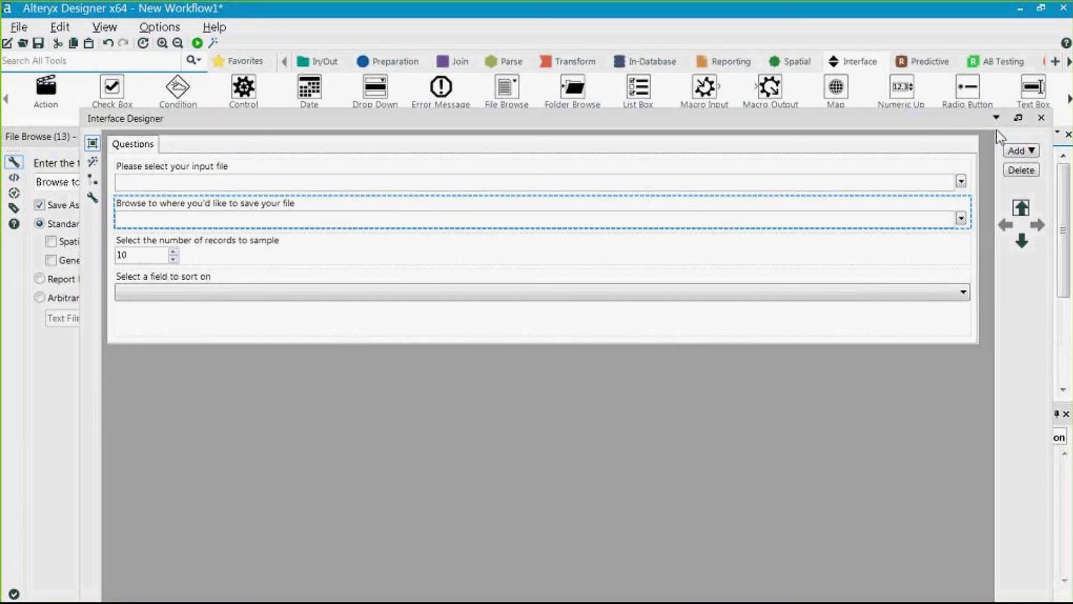
{"action": "left_click_drag", "start_coordinate": [975, 119], "coordinate": [973, 119]}
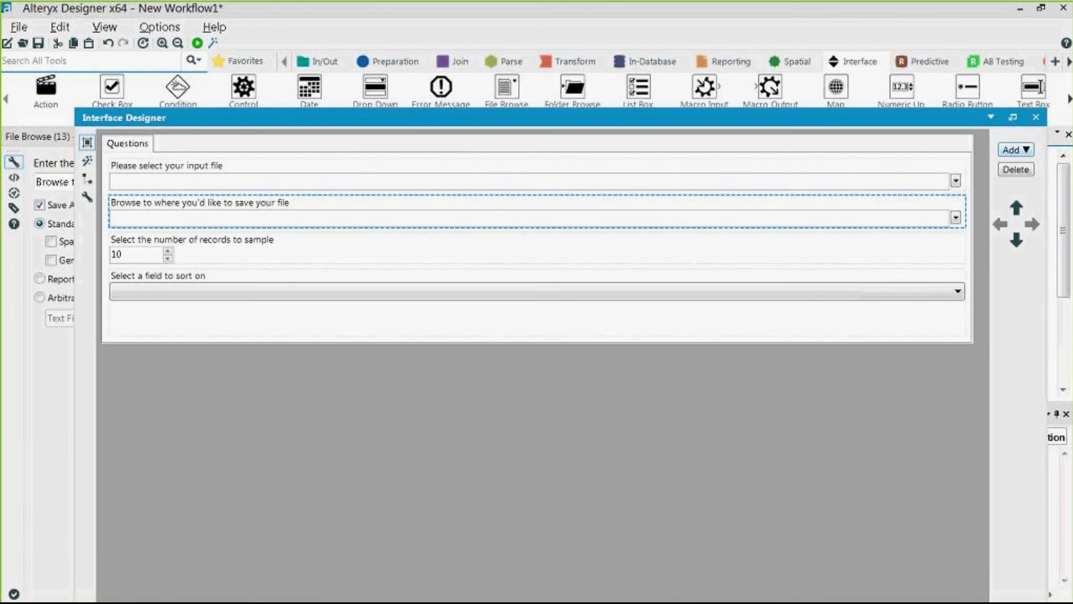
Step: Add a group box to the app layout and move it above all the questions
{"action": "left_click", "coordinate": [1029, 151]}
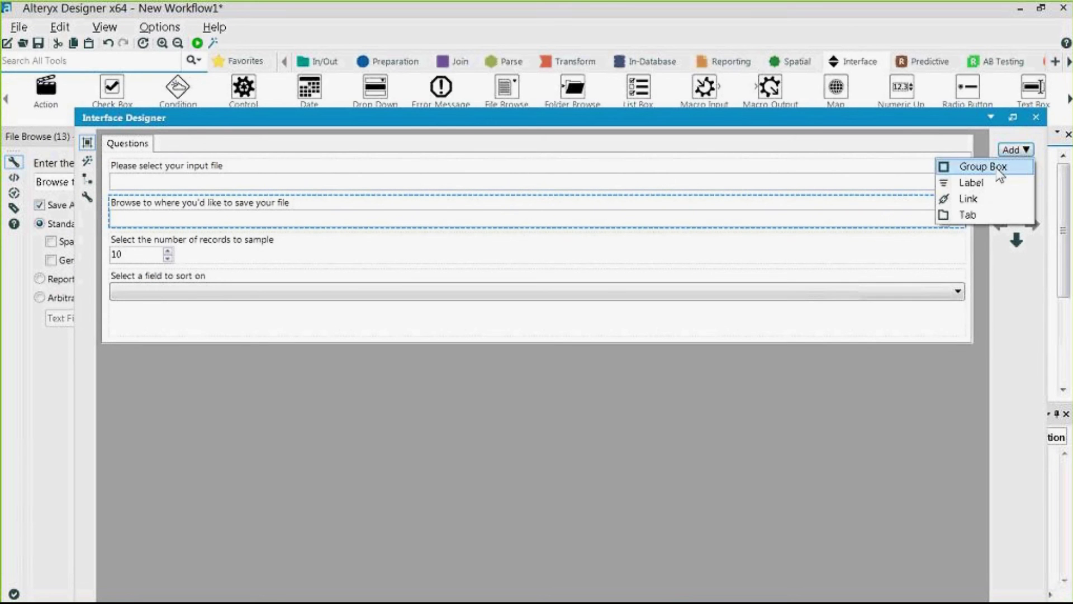
{"action": "left_click", "coordinate": [1006, 168]}
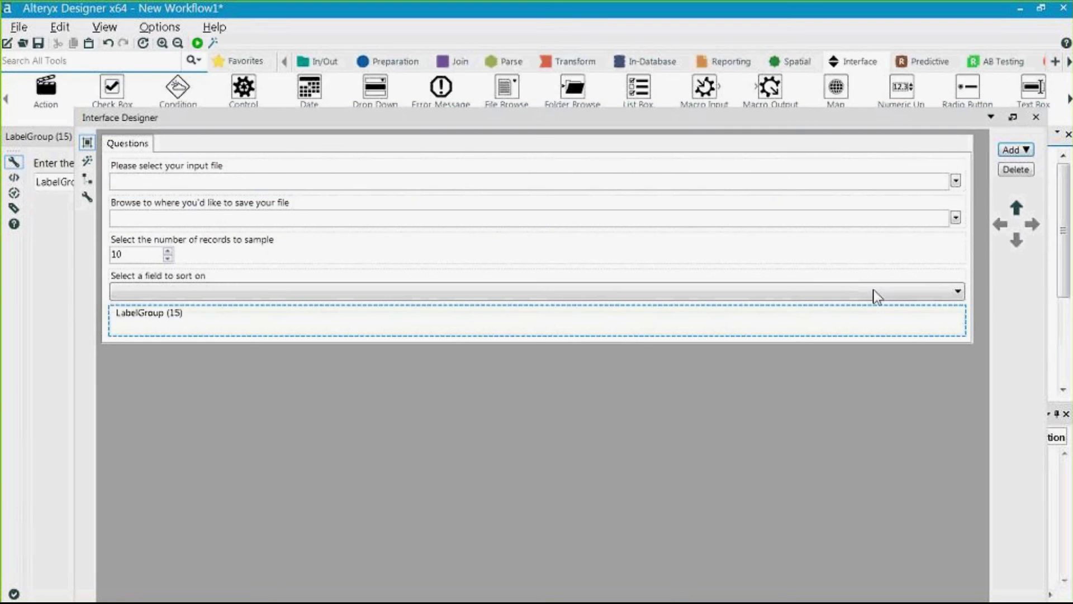
{"action": "left_click", "coordinate": [127, 316]}
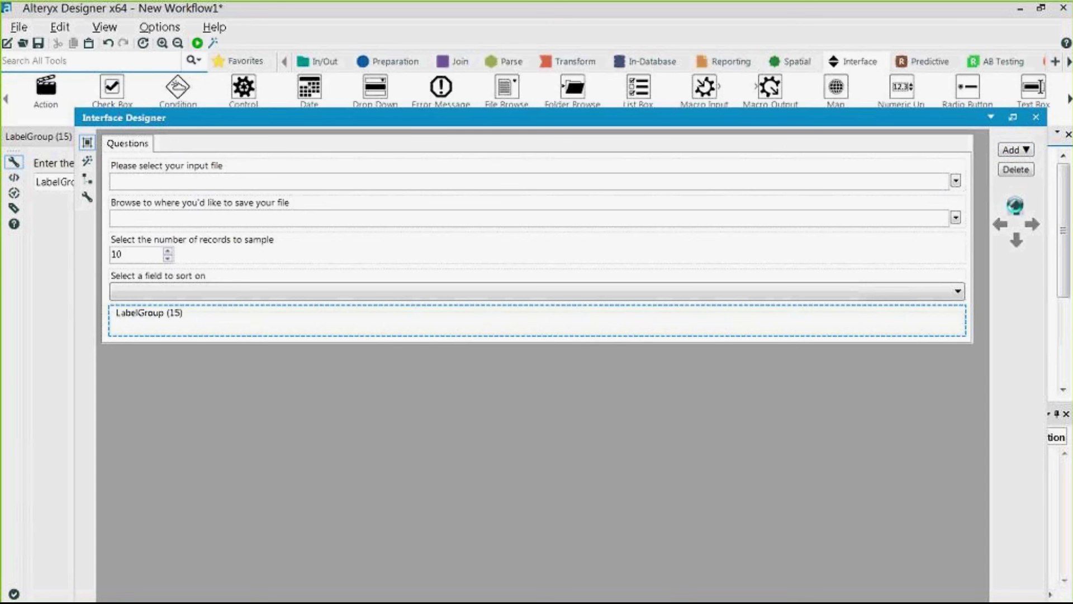
{"action": "left_click", "coordinate": [1016, 208]}
{"action": "left_click", "coordinate": [1016, 208]}
{"action": "left_click", "coordinate": [1017, 208]}
{"action": "left_click", "coordinate": [1016, 208]}
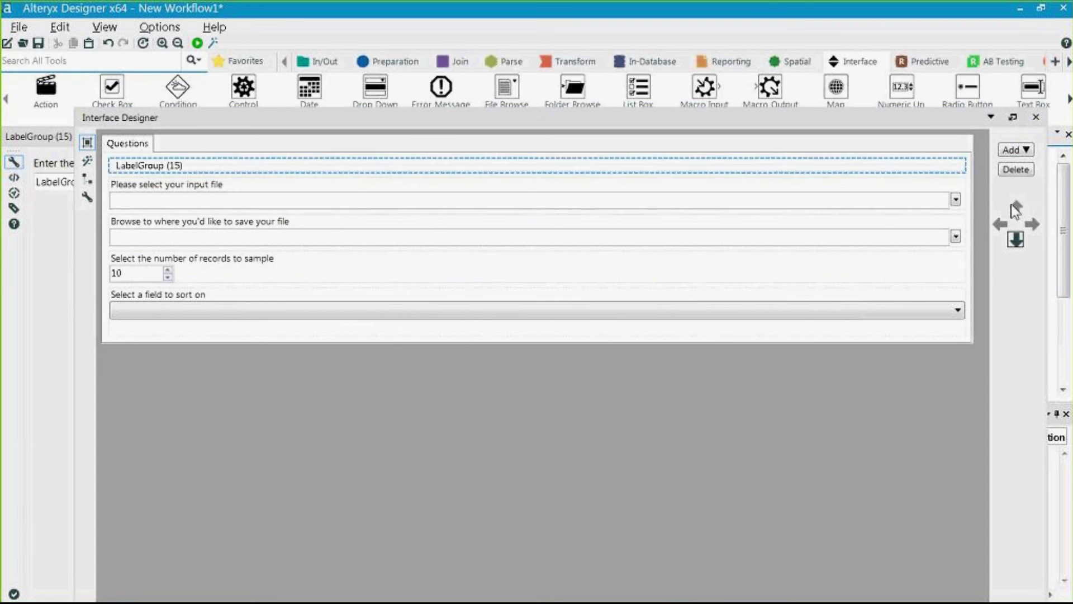
Step: Move the input file question and the save location question into the group box
{"action": "left_click", "coordinate": [889, 192]}
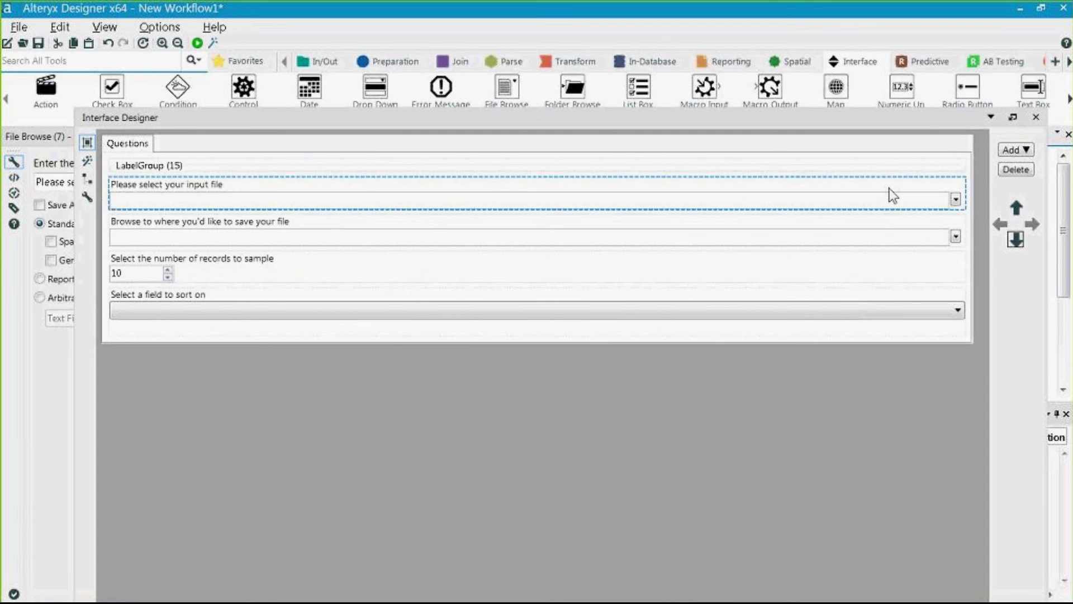
{"action": "left_click", "coordinate": [844, 166]}
{"action": "left_click", "coordinate": [414, 186]}
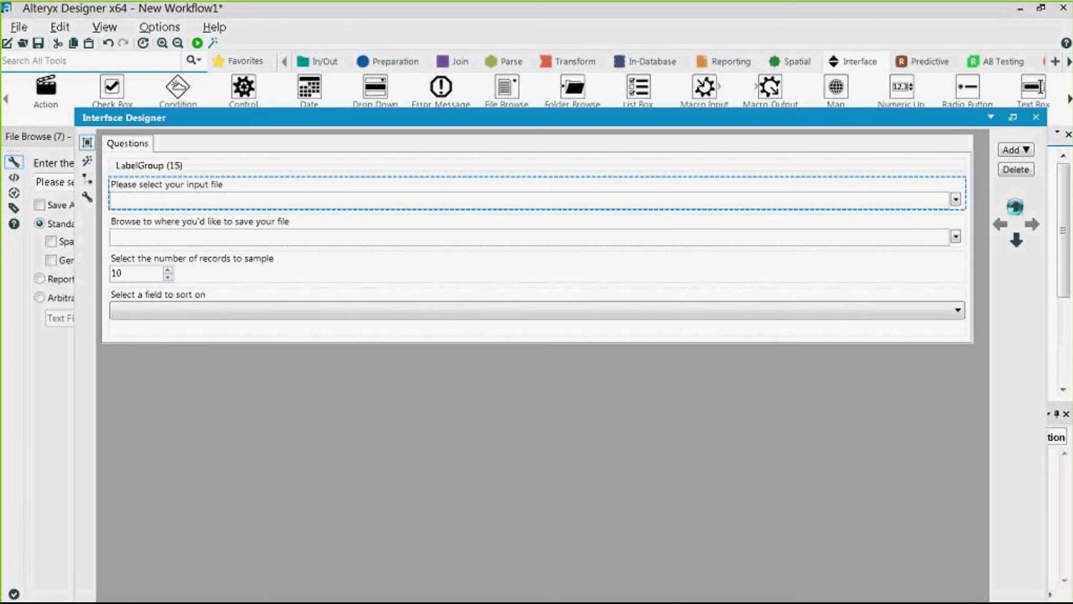
{"action": "left_click", "coordinate": [1017, 208]}
{"action": "left_click", "coordinate": [477, 219]}
{"action": "left_click", "coordinate": [477, 229]}
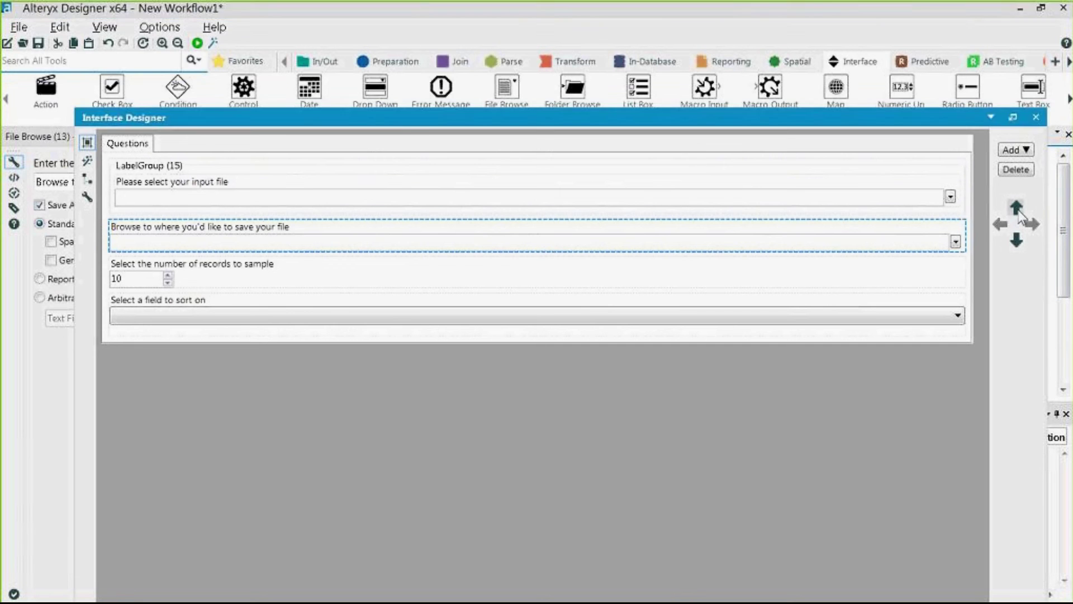
{"action": "left_click", "coordinate": [1018, 211]}
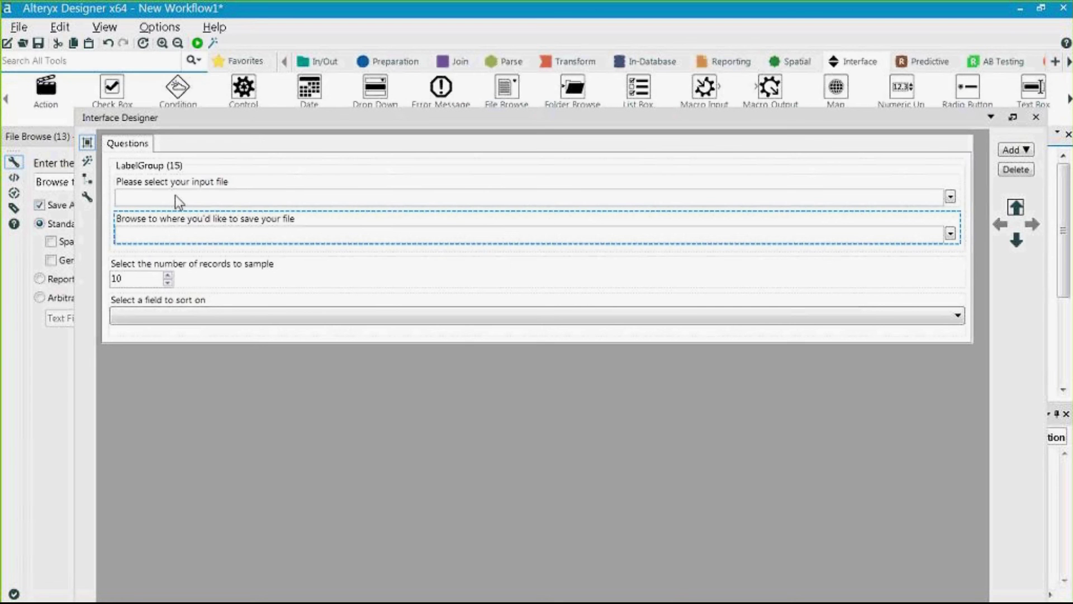
Step: Set the group box's displayed text to "I/O"
{"action": "left_click", "coordinate": [153, 167]}
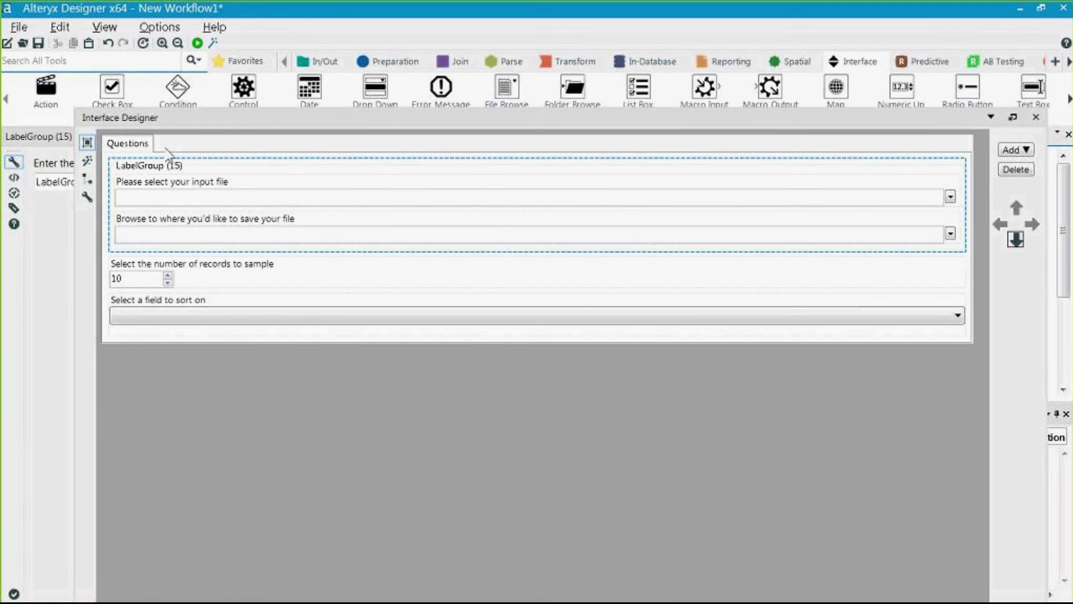
{"action": "left_click_drag", "start_coordinate": [197, 124], "coordinate": [484, 85]}
{"action": "left_click", "coordinate": [127, 183]}
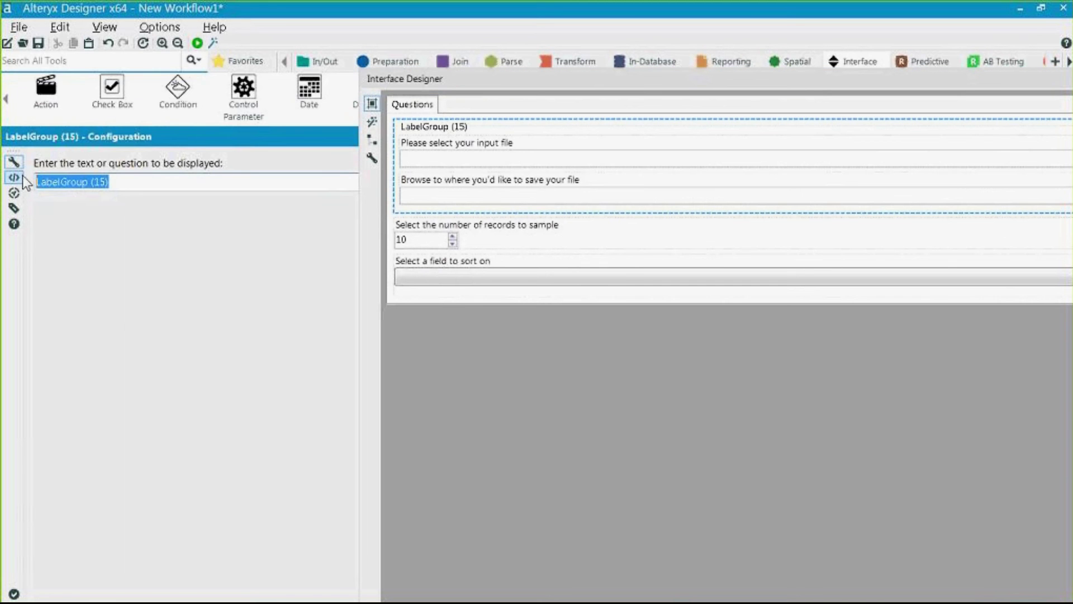
{"action": "type", "text": "I"}
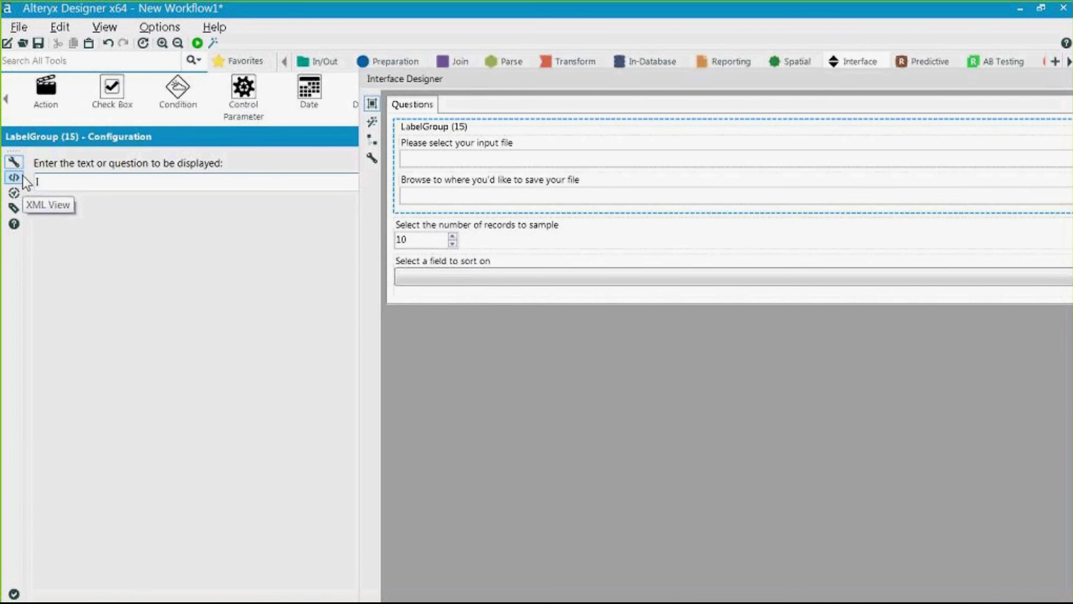
{"action": "type", "text": "/O"}
{"action": "left_click", "coordinate": [690, 222]}
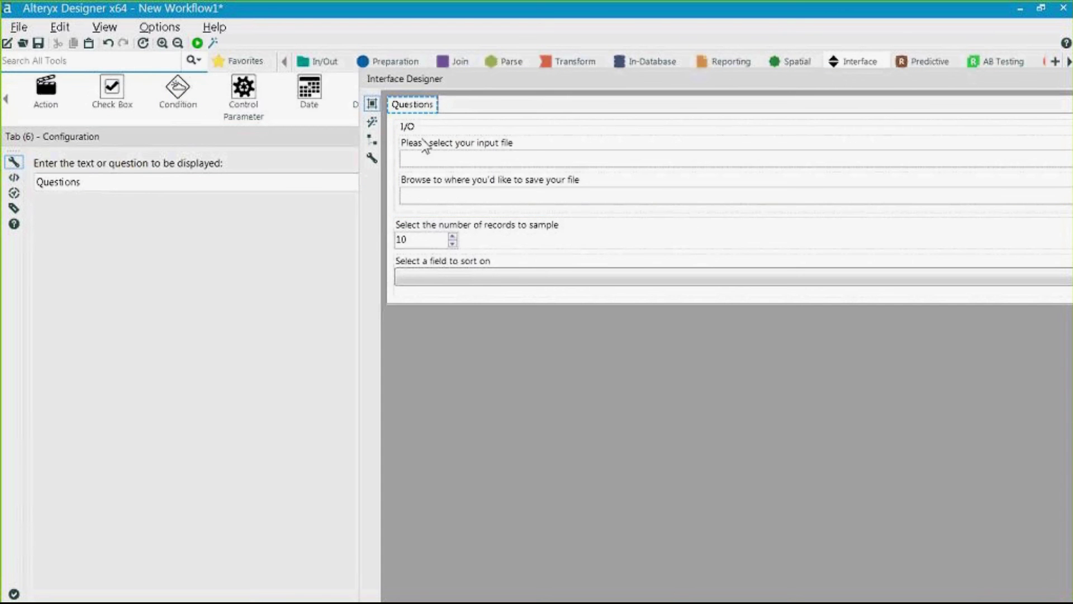
Step: Add a label to the layout and place it between the I/O group box and the number of records question
{"action": "left_click", "coordinate": [564, 79]}
{"action": "double_click", "coordinate": [565, 79]}
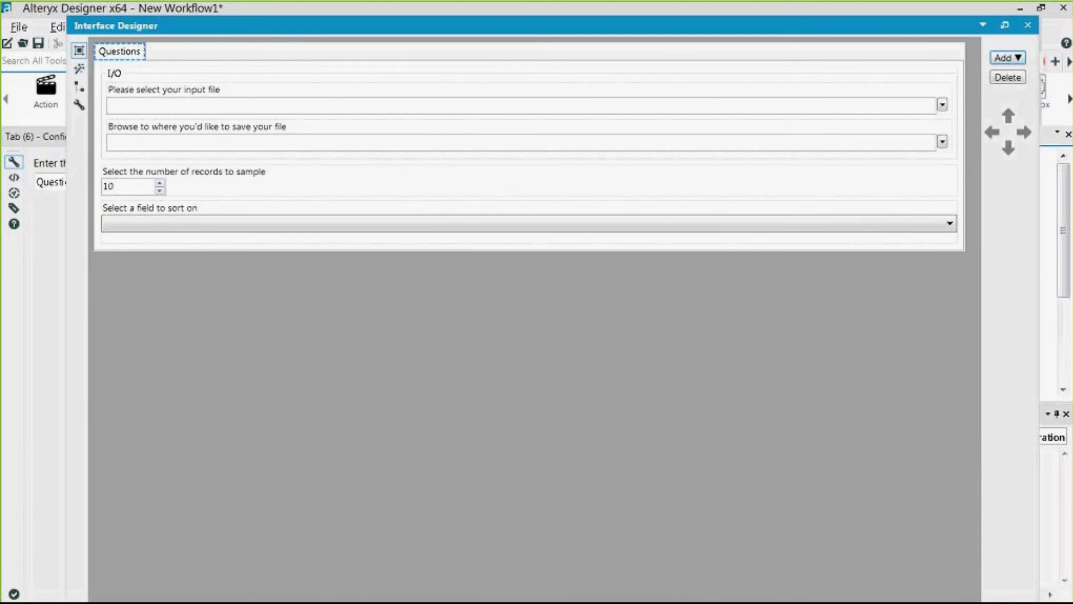
{"action": "left_click", "coordinate": [1019, 58]}
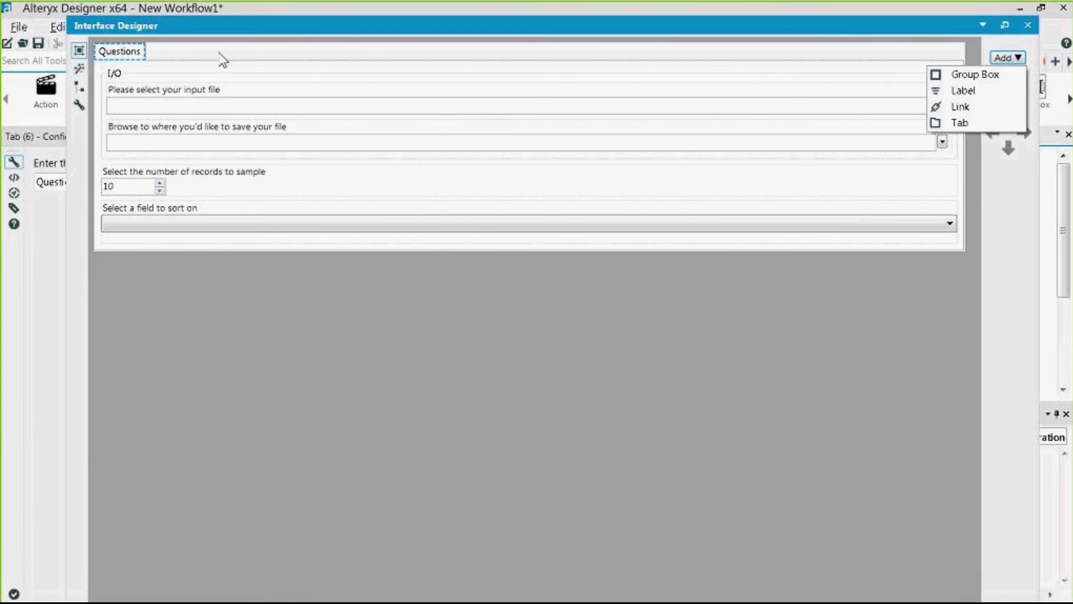
{"action": "left_click", "coordinate": [975, 93]}
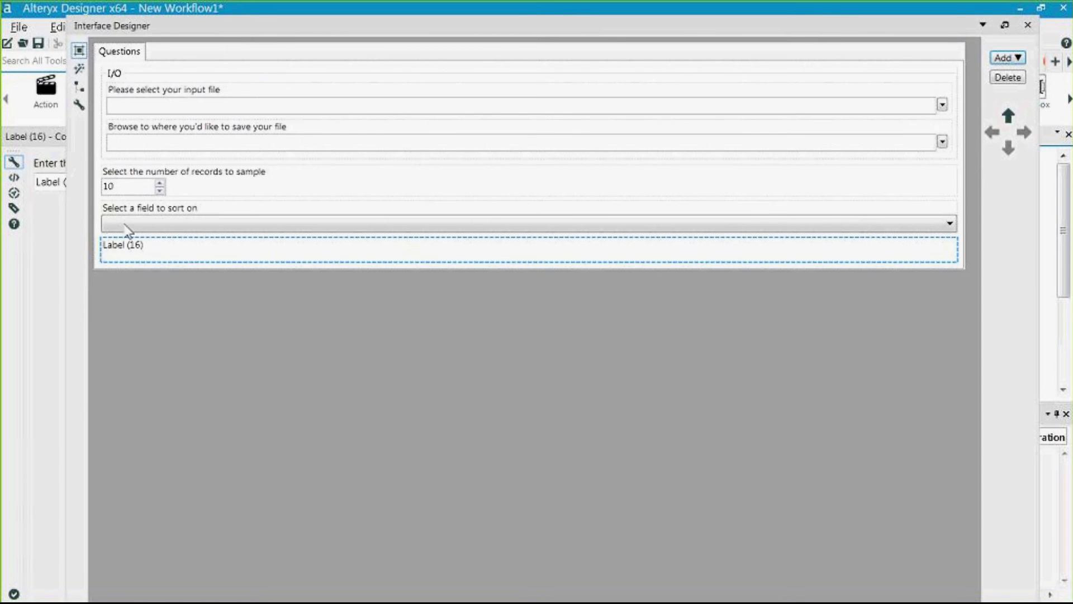
{"action": "left_click", "coordinate": [1009, 116]}
{"action": "left_click", "coordinate": [1008, 116]}
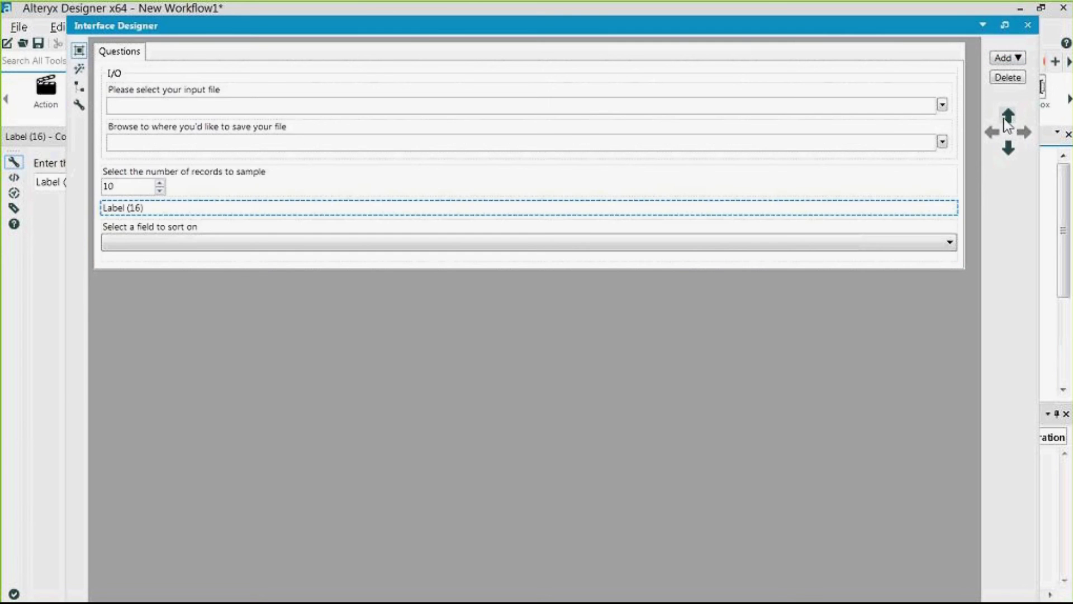
{"action": "left_click", "coordinate": [427, 222]}
{"action": "left_click", "coordinate": [428, 207]}
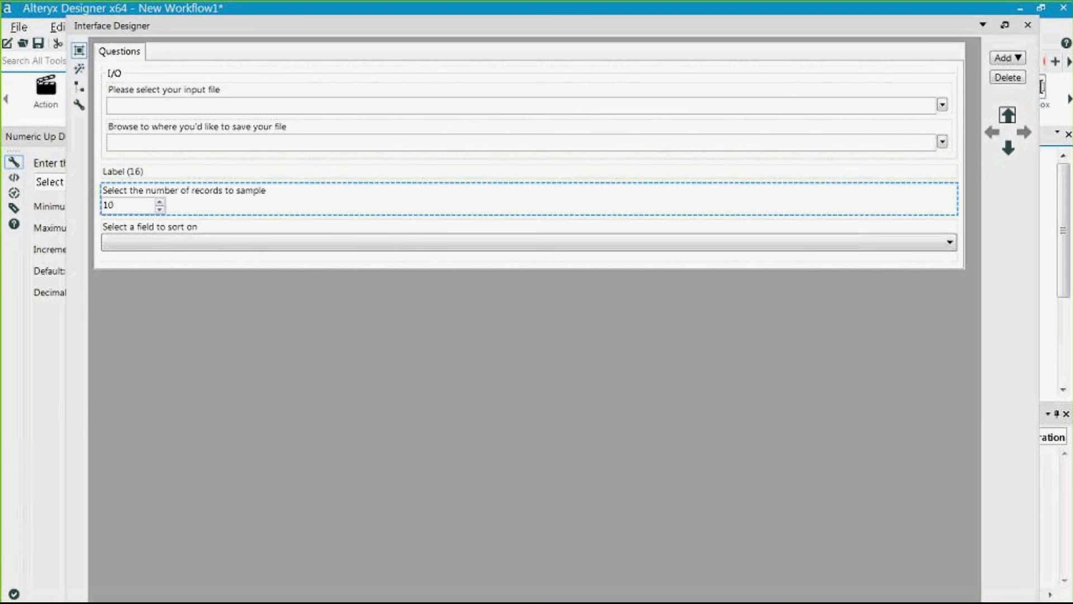
{"action": "left_click", "coordinate": [1007, 116]}
{"action": "left_click", "coordinate": [1008, 148]}
Step: Set the label's displayed text to "Ranking"
{"action": "left_click", "coordinate": [44, 181]}
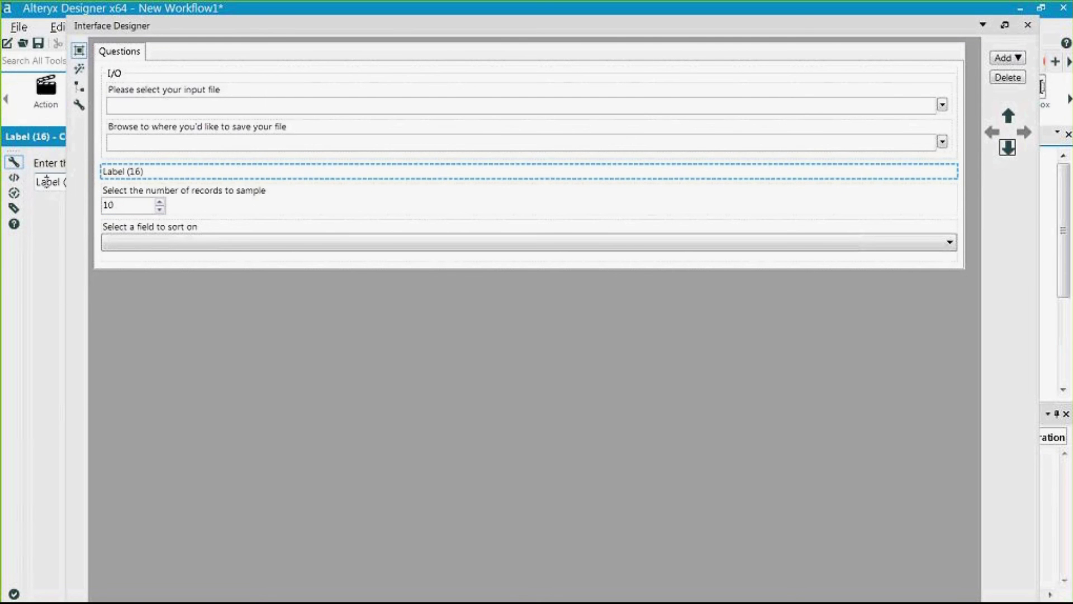
{"action": "double_click", "coordinate": [217, 29]}
{"action": "left_click_drag", "start_coordinate": [88, 182], "coordinate": [3, 188]}
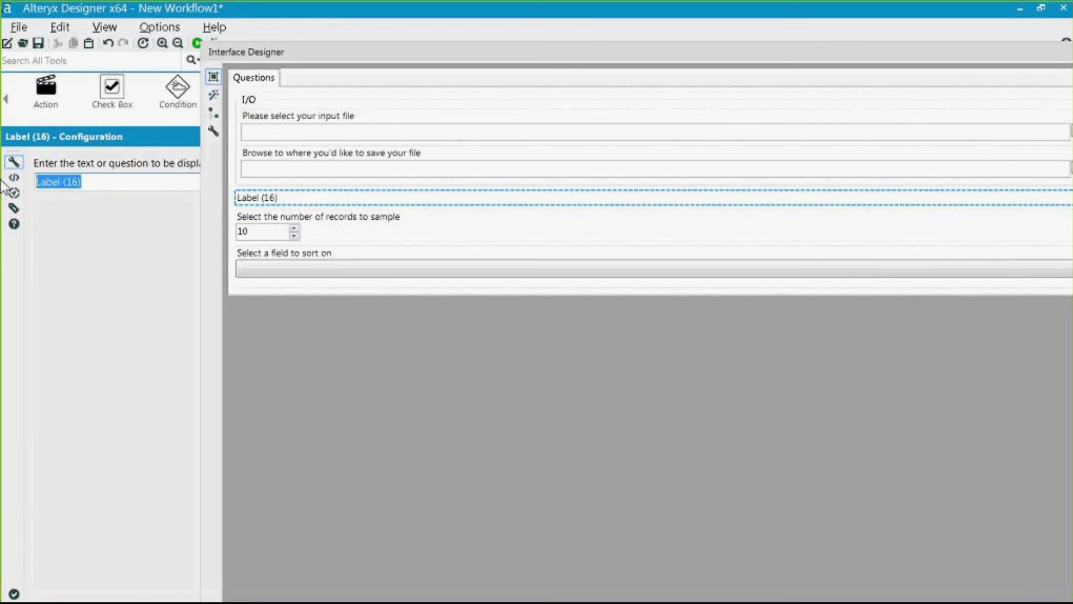
{"action": "type", "text": "Ranking"}
{"action": "left_click", "coordinate": [342, 348]}
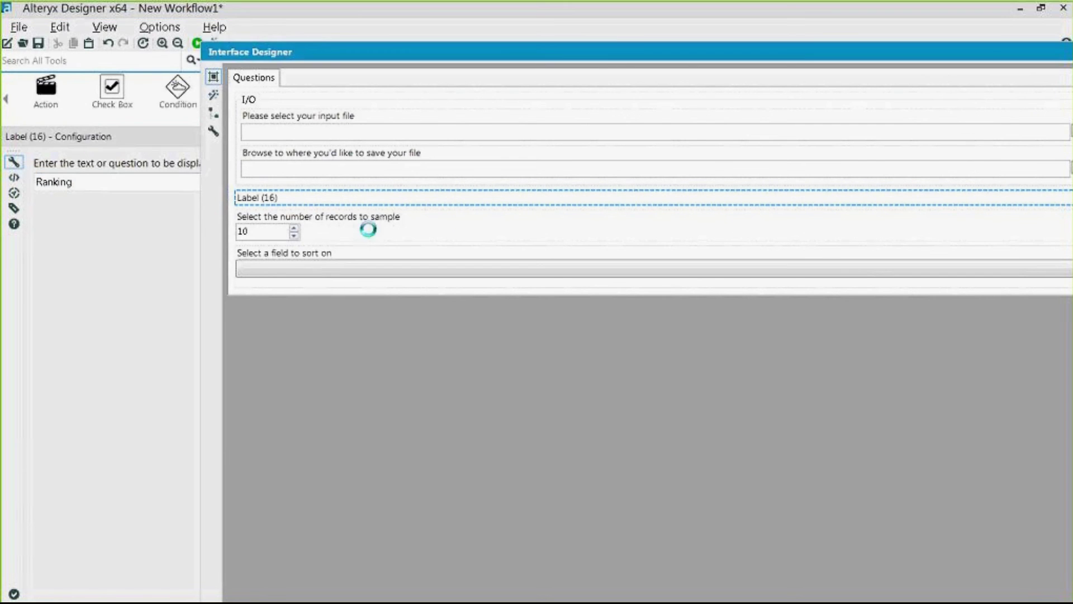
{"action": "left_click", "coordinate": [372, 227]}
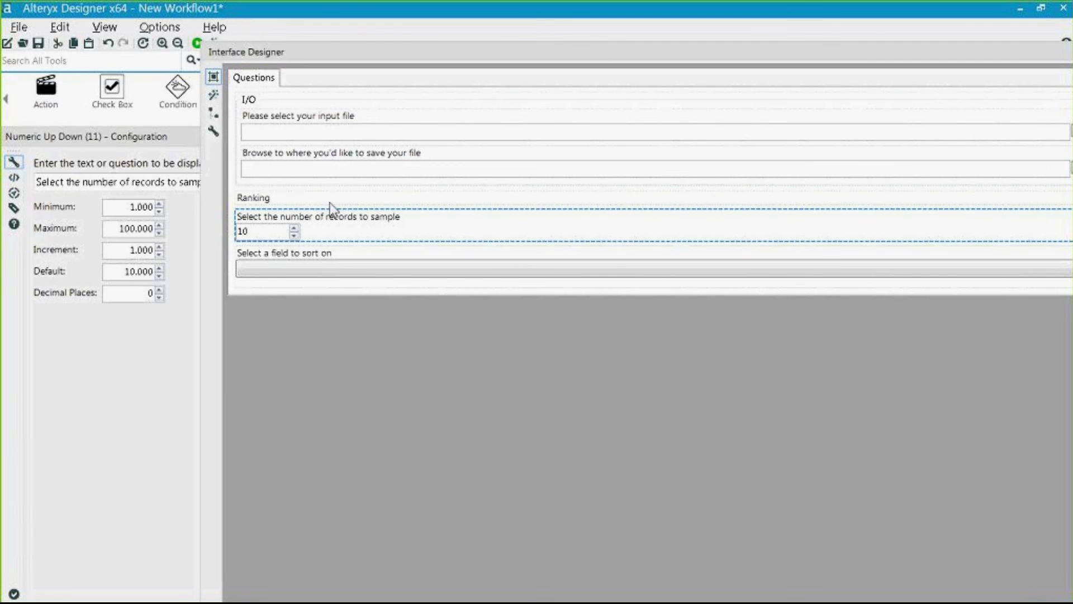
Step: Open the Interface Designer's Properties and review the help, on-success, output message and graphic options
{"action": "double_click", "coordinate": [443, 56]}
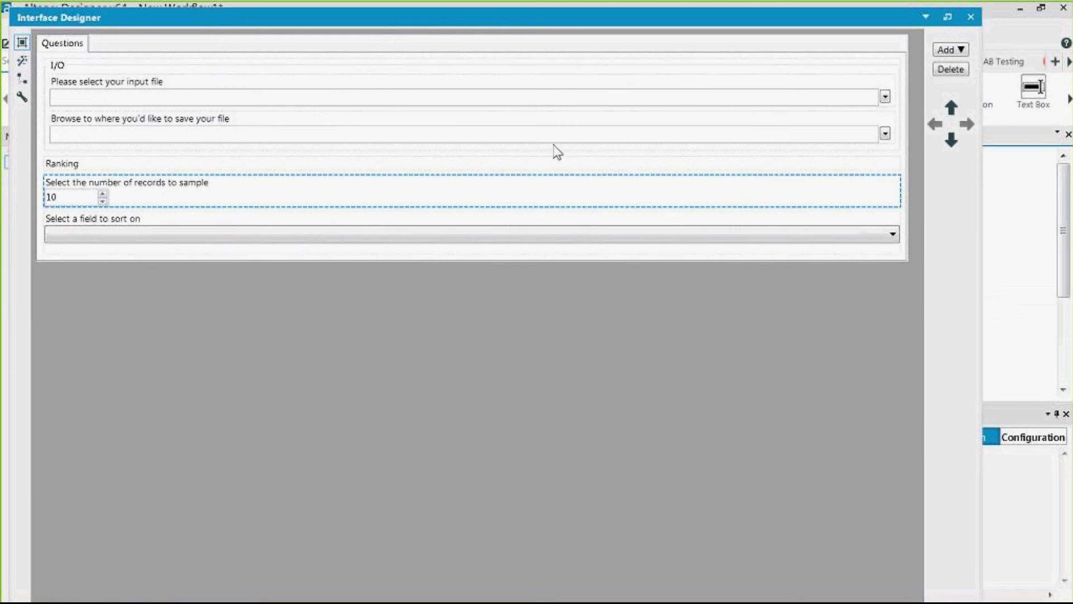
{"action": "left_click_drag", "start_coordinate": [434, 25], "coordinate": [597, 29]}
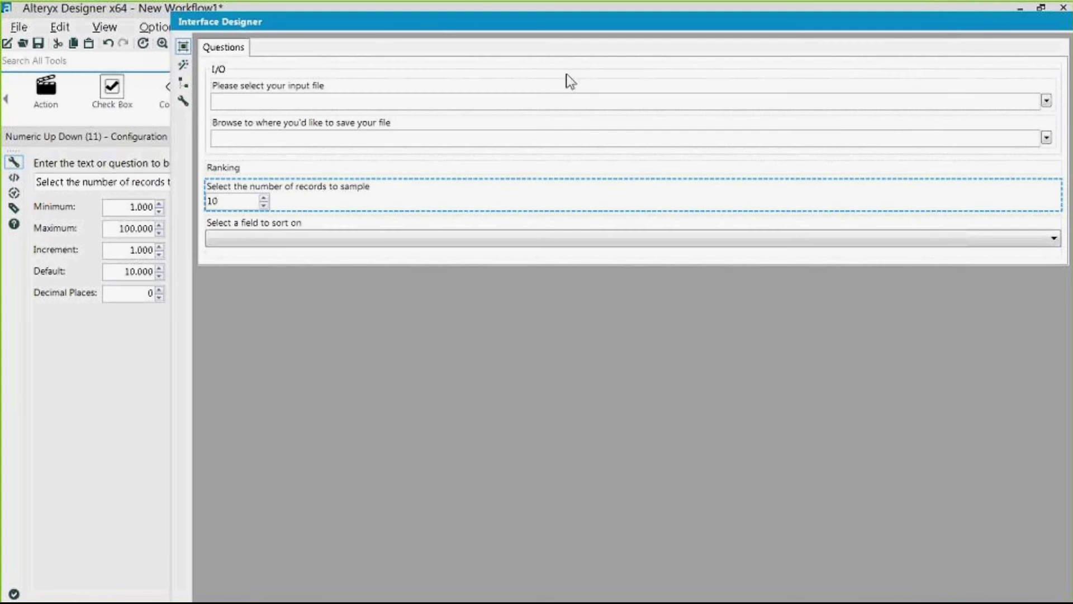
{"action": "left_click", "coordinate": [183, 98]}
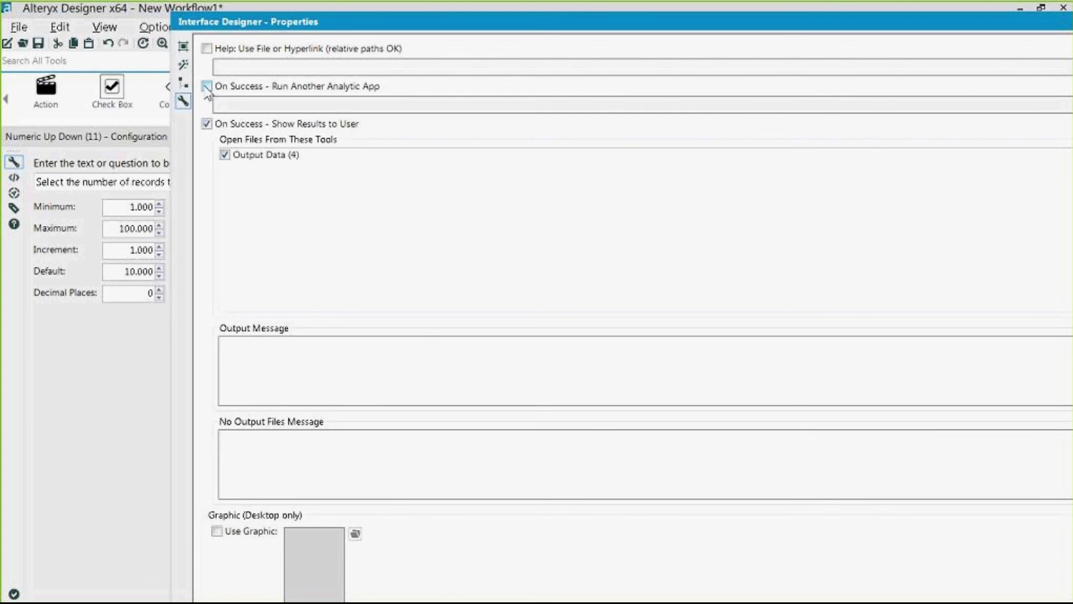
{"action": "left_click", "coordinate": [322, 363]}
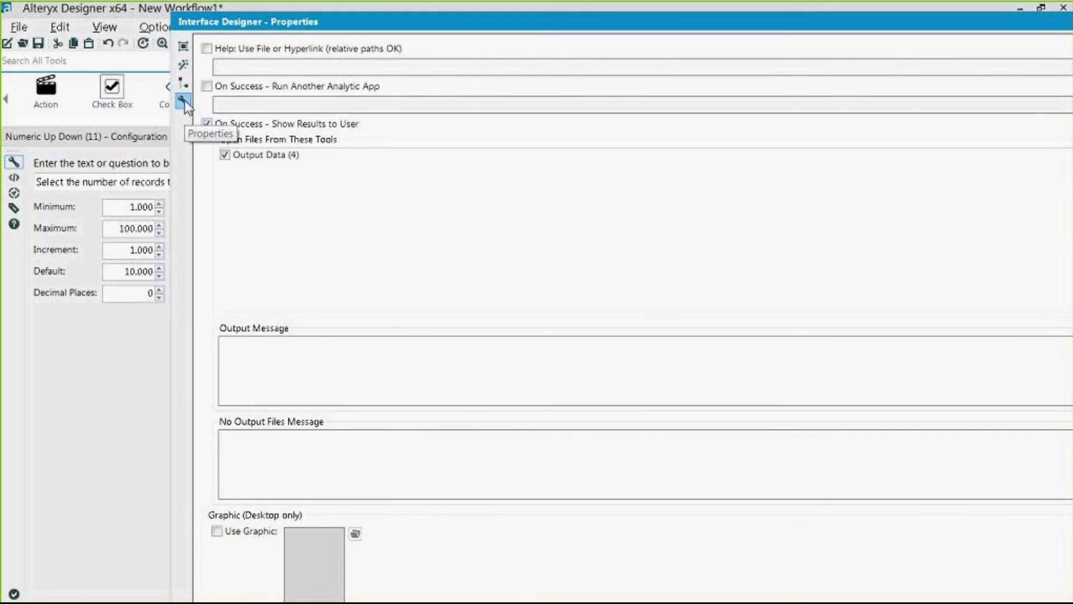
Step: In the interface's Test View, choose Master Store File - CO.yxdb as the input file and output\demo.csv as the save file
{"action": "left_click", "coordinate": [184, 66]}
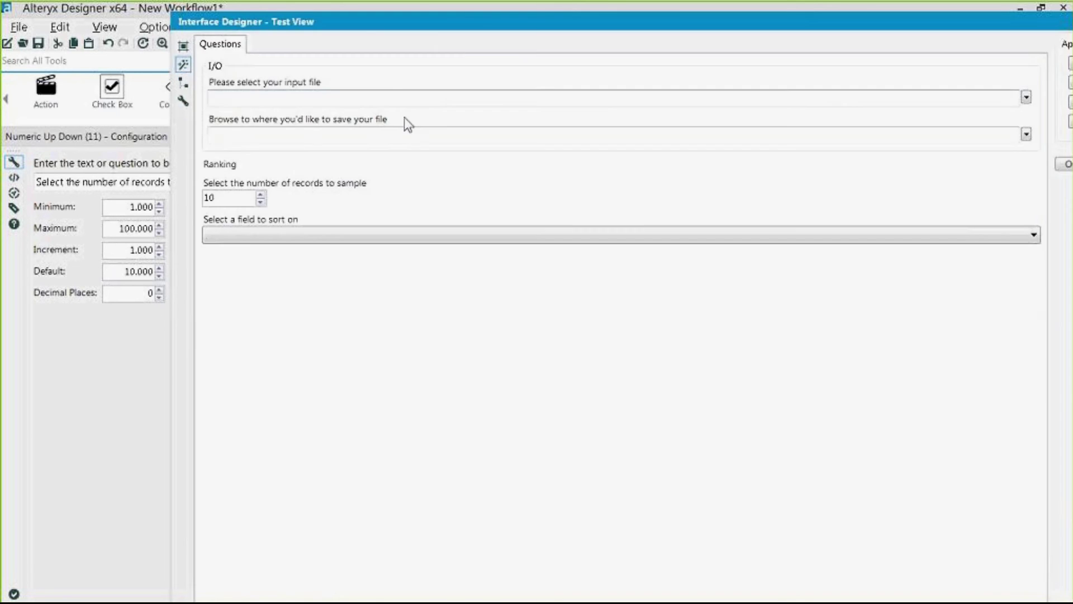
{"action": "left_click_drag", "start_coordinate": [410, 26], "coordinate": [320, 71]}
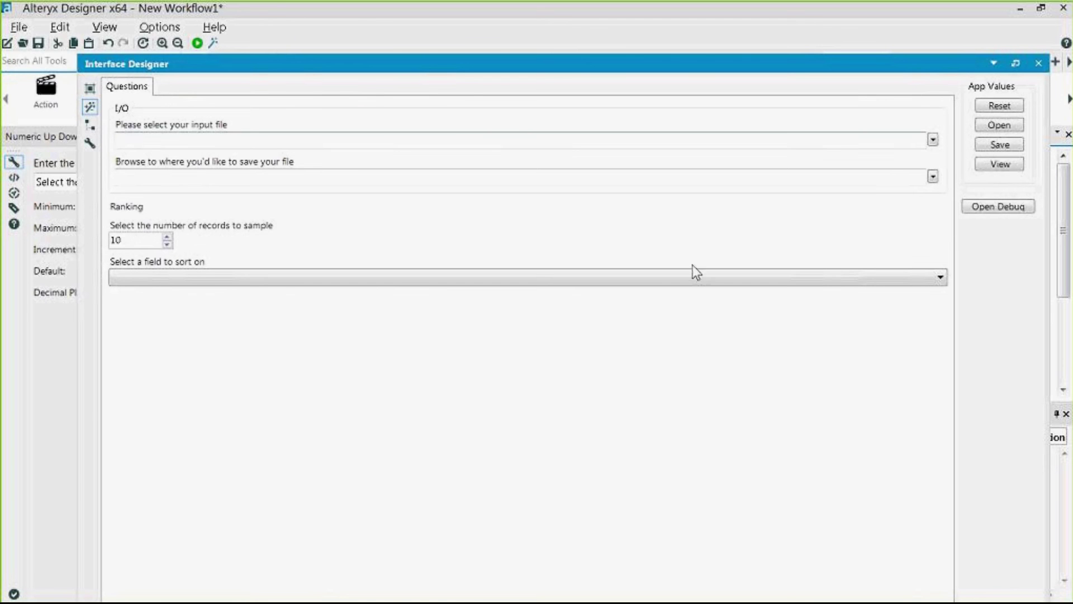
{"action": "left_click", "coordinate": [932, 140]}
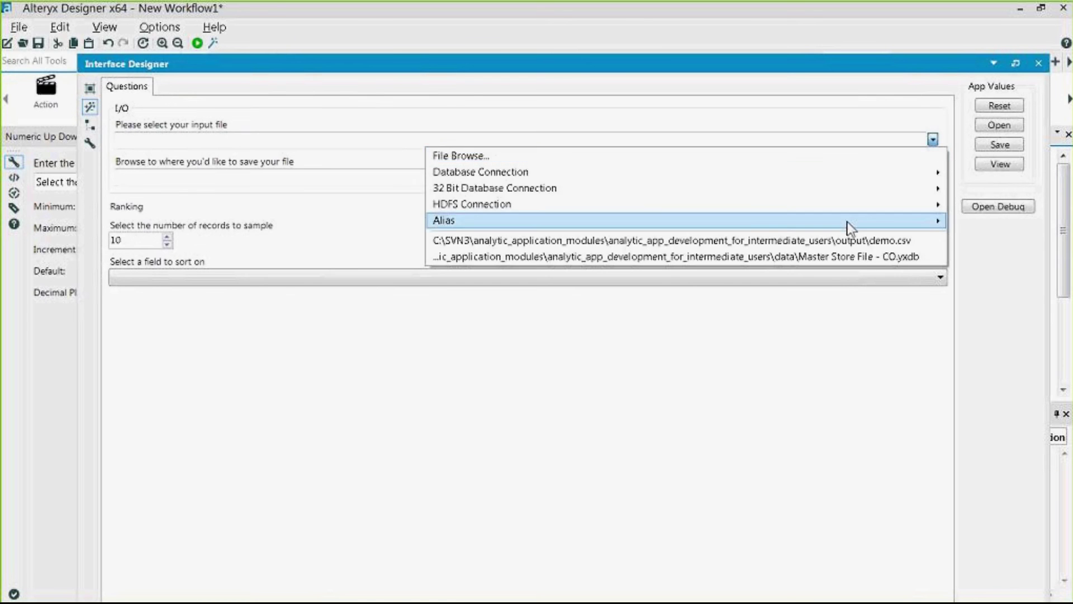
{"action": "left_click", "coordinate": [850, 256]}
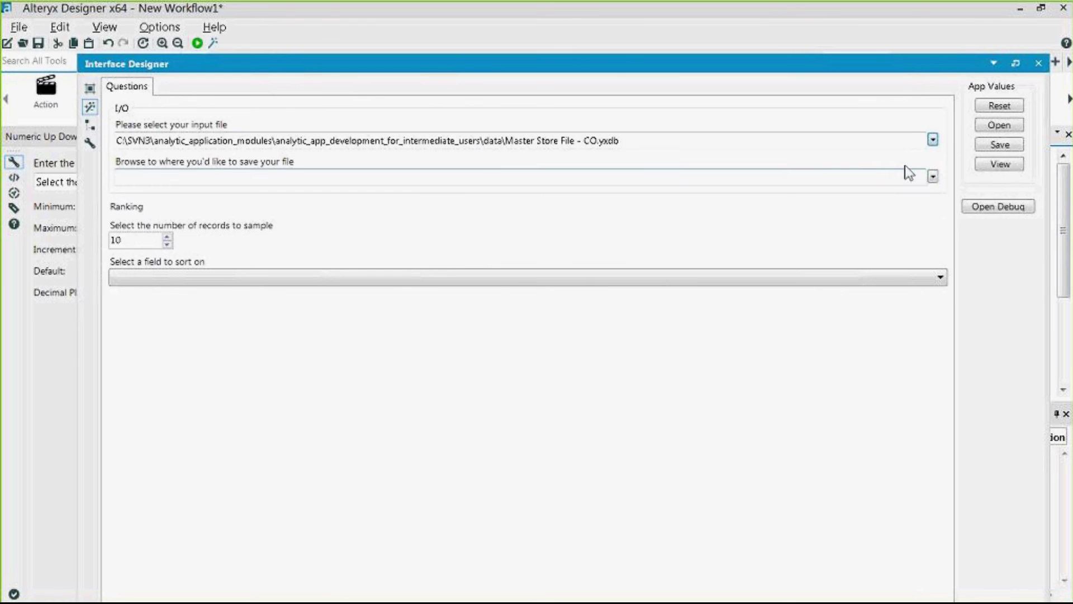
{"action": "left_click", "coordinate": [933, 176]}
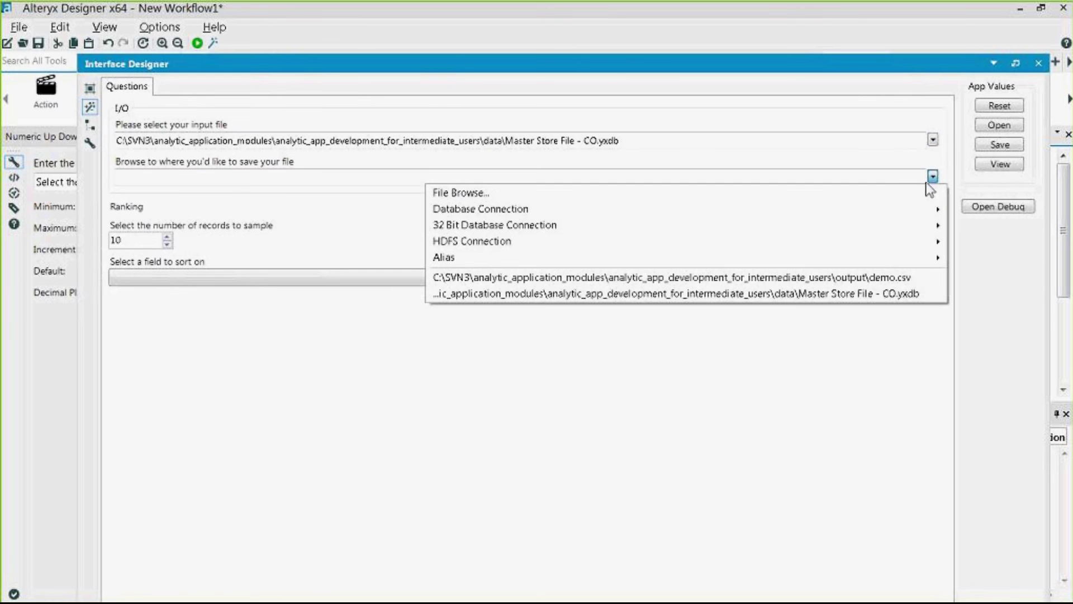
{"action": "left_click", "coordinate": [856, 277]}
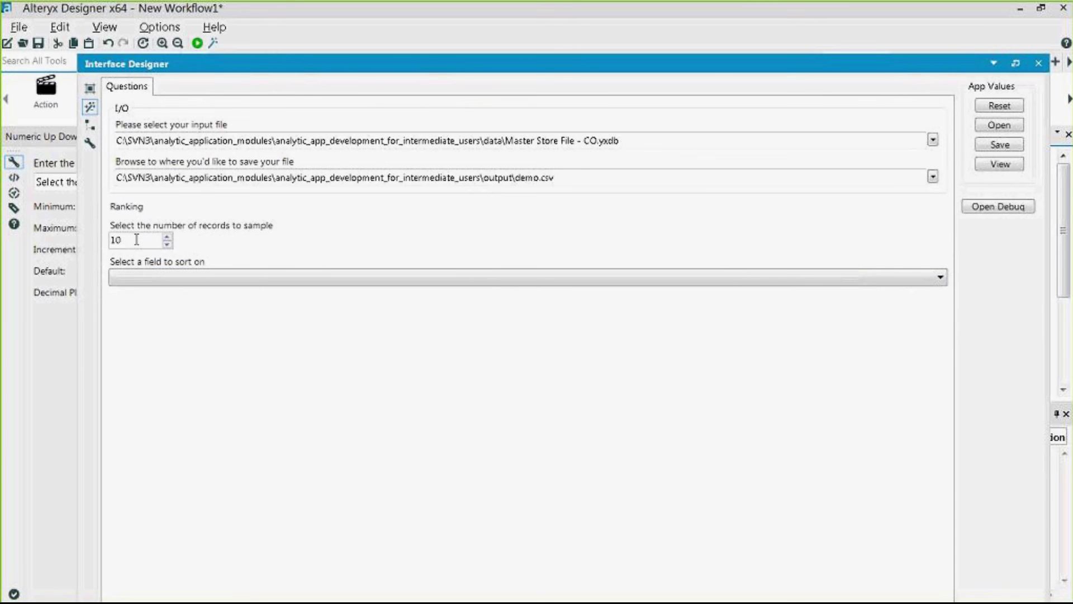
Step: Set the number of records to sample to 5, select Total Sales as the sort field, and open the debug workflow
{"action": "double_click", "coordinate": [167, 244]}
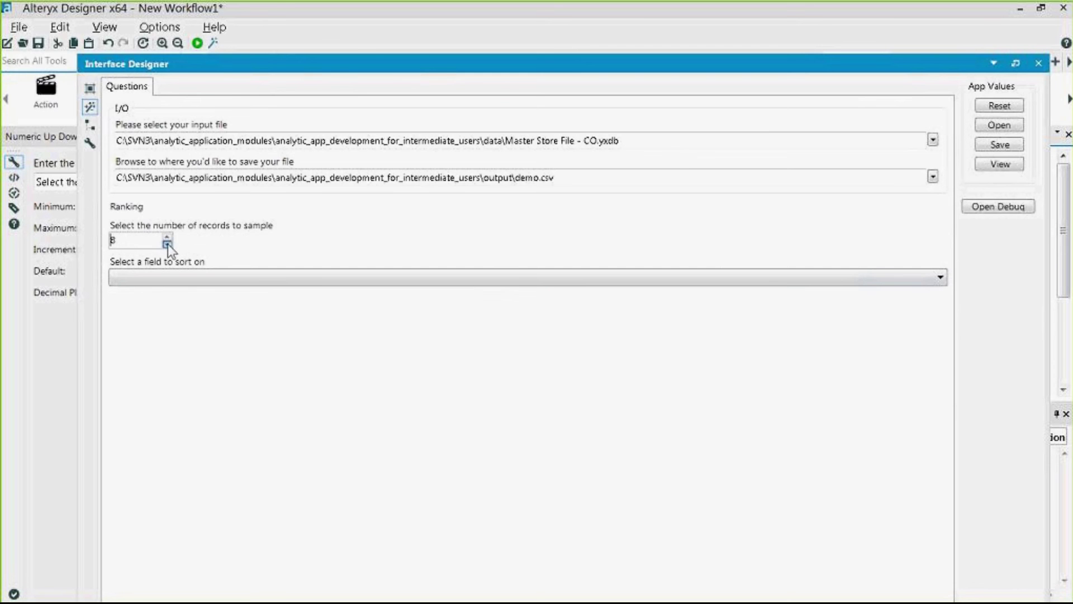
{"action": "left_click", "coordinate": [167, 278]}
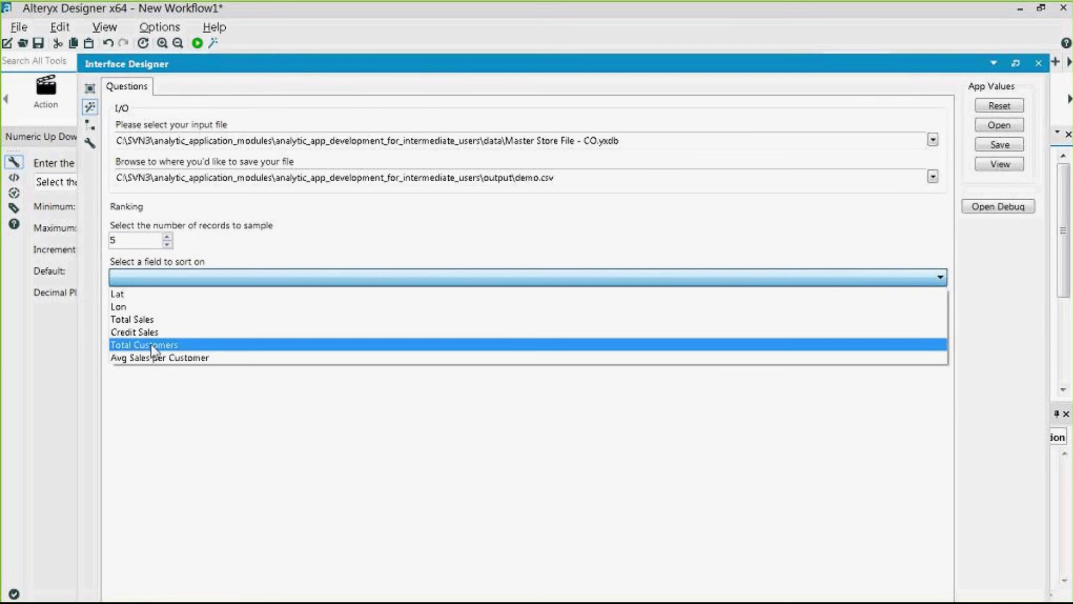
{"action": "left_click", "coordinate": [146, 319]}
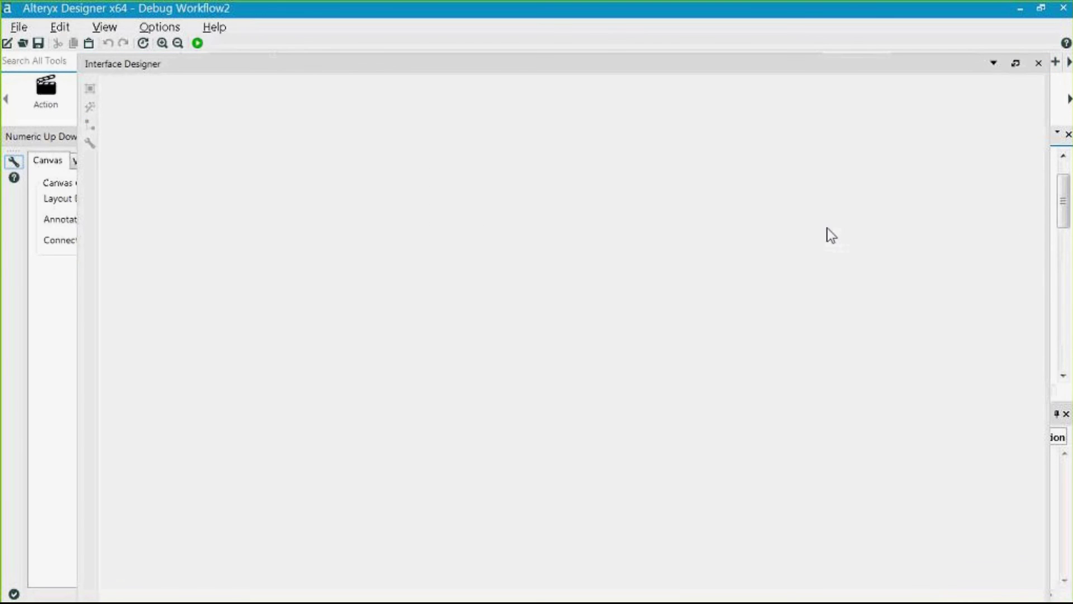
Step: Put the Interface Designer away and review the debug workflow's app values, actions log and tool chain
{"action": "left_click", "coordinate": [1016, 63]}
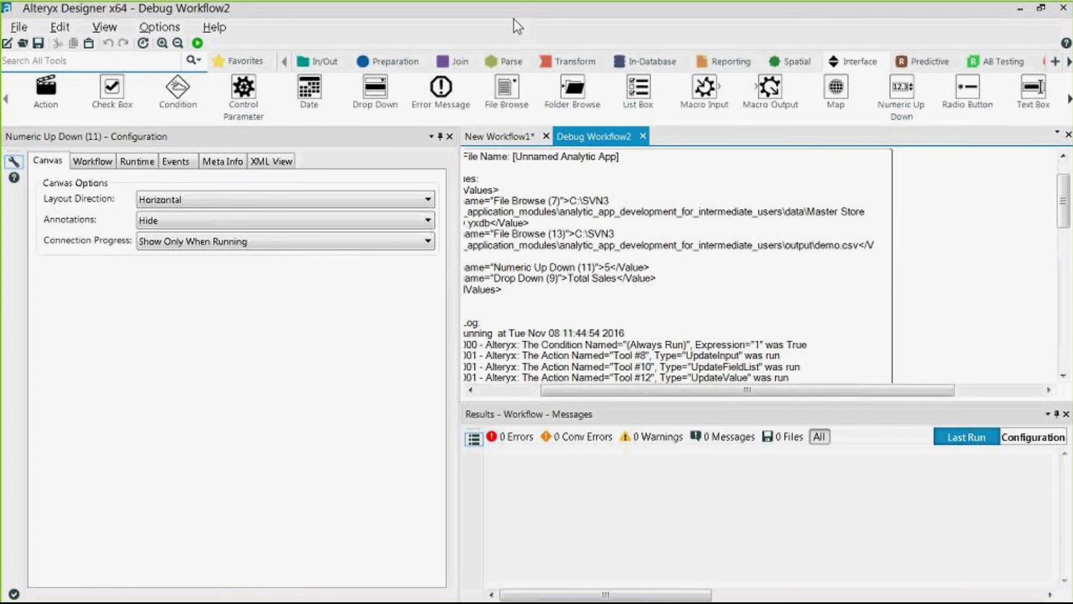
{"action": "left_click_drag", "start_coordinate": [459, 218], "coordinate": [307, 224]}
{"action": "scroll", "coordinate": [506, 245], "scroll_direction": "down", "scroll_amount": 5}
{"action": "left_click", "coordinate": [464, 254]}
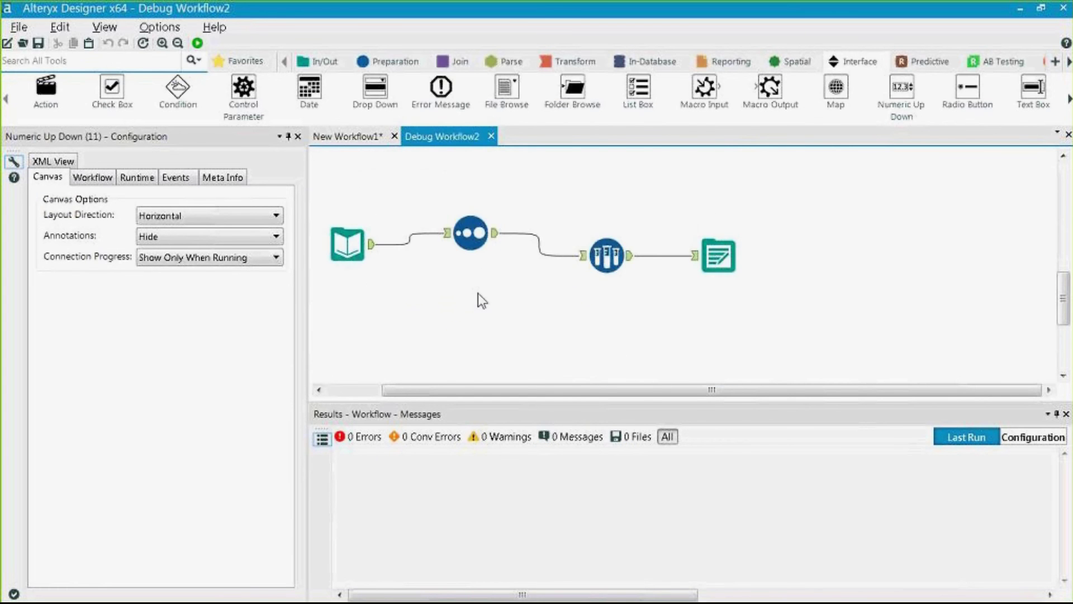
{"action": "left_click", "coordinate": [478, 293]}
{"action": "scroll", "coordinate": [479, 295], "scroll_direction": "up", "scroll_amount": 5}
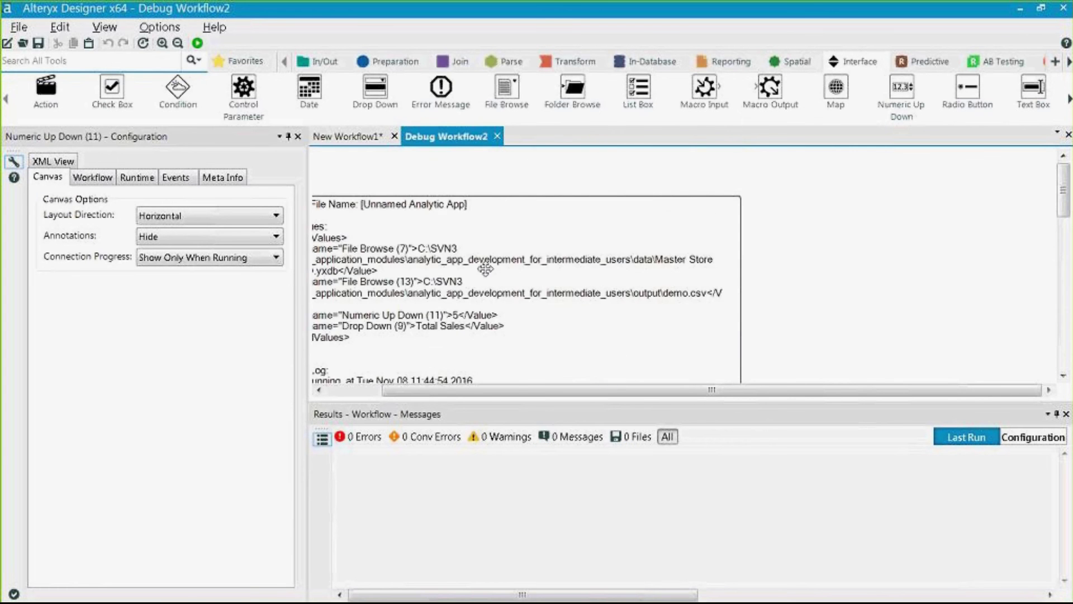
{"action": "left_click_drag", "start_coordinate": [475, 390], "coordinate": [397, 387]}
{"action": "scroll", "coordinate": [467, 240], "scroll_direction": "down", "scroll_amount": 1}
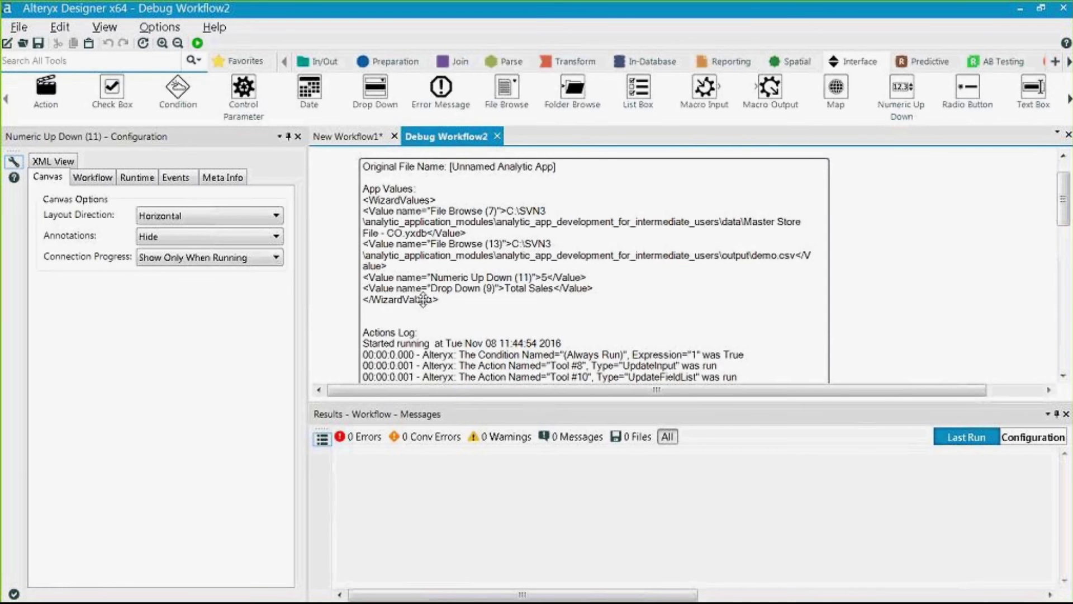
{"action": "scroll", "coordinate": [463, 289], "scroll_direction": "down", "scroll_amount": 3}
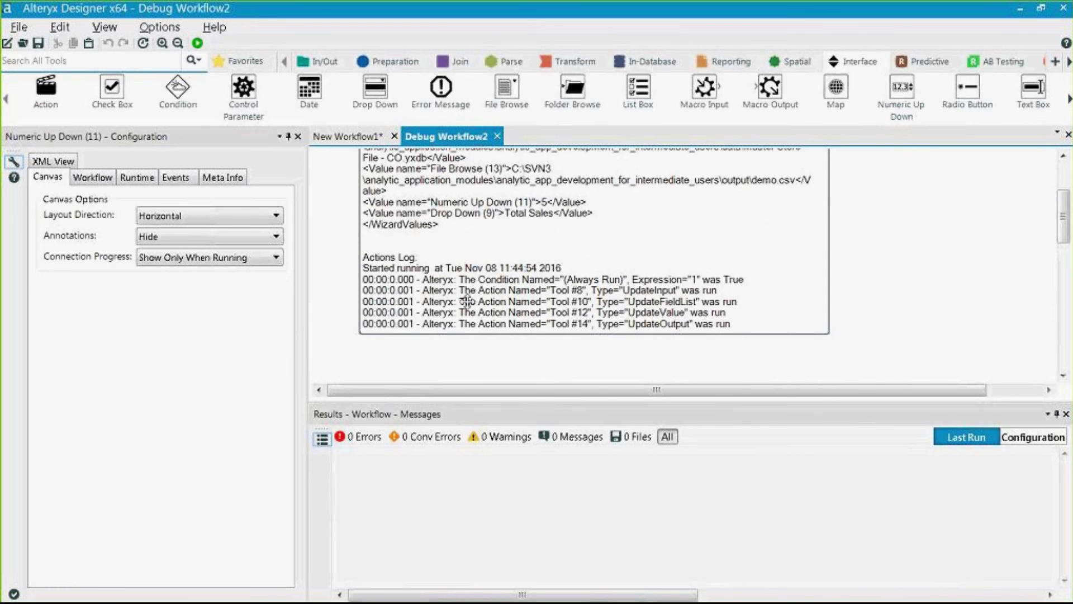
{"action": "scroll", "coordinate": [520, 346], "scroll_direction": "down", "scroll_amount": 5}
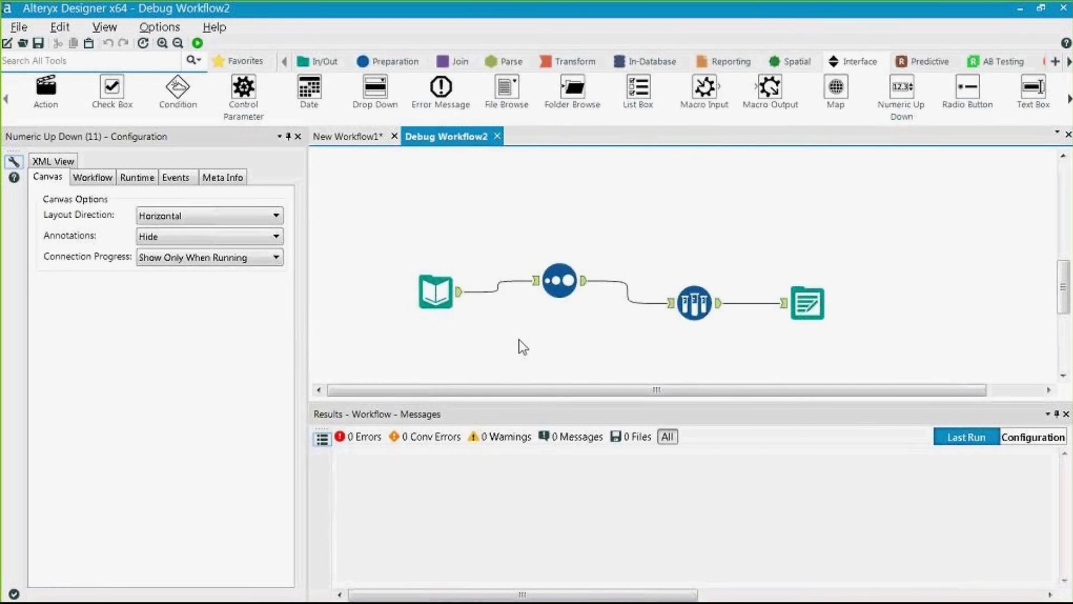
Step: Inspect the configurations of the Input Data, Sort, Sample and Output Data tools in the debug workflow
{"action": "left_click_drag", "start_coordinate": [891, 346], "coordinate": [407, 252]}
{"action": "left_click_drag", "start_coordinate": [441, 302], "coordinate": [418, 245]}
{"action": "left_click", "coordinate": [418, 244]}
{"action": "left_click_drag", "start_coordinate": [306, 208], "coordinate": [570, 208]}
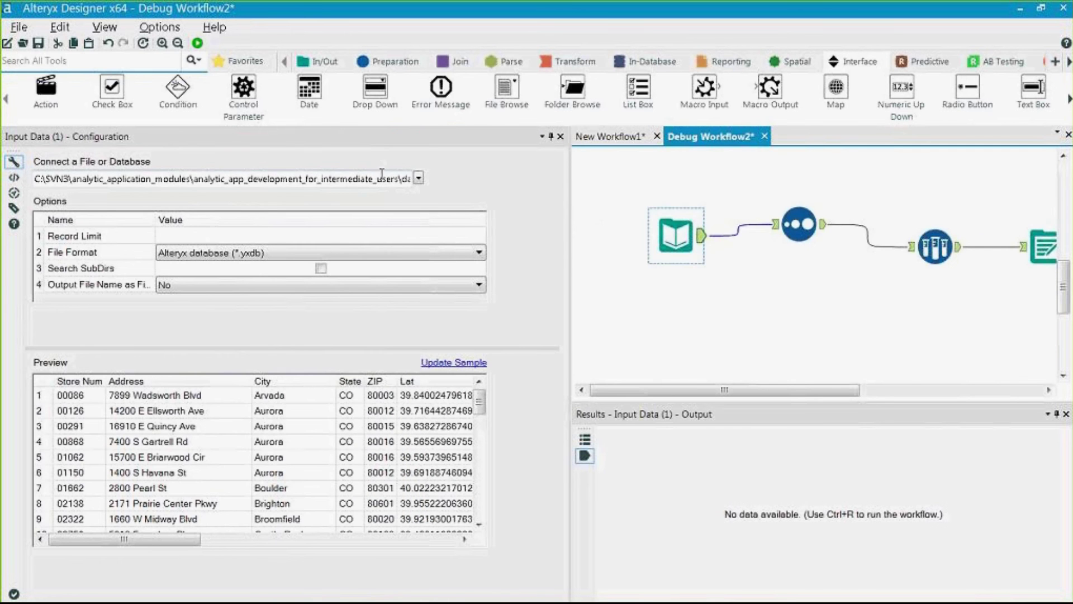
{"action": "left_click", "coordinate": [799, 224]}
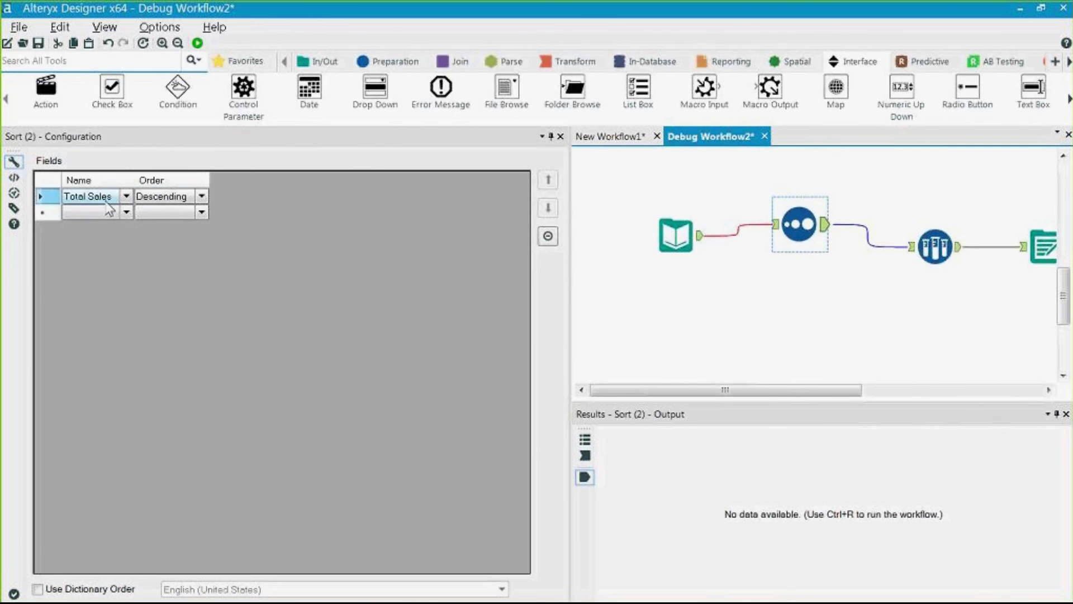
{"action": "left_click", "coordinate": [943, 255]}
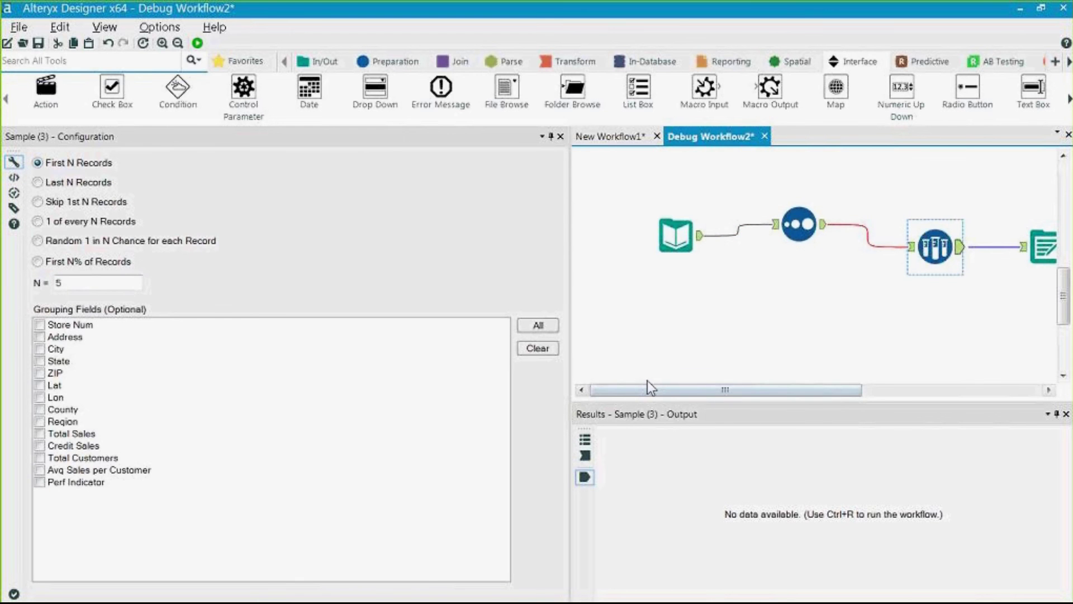
{"action": "left_click_drag", "start_coordinate": [648, 390], "coordinate": [804, 390]}
{"action": "left_click", "coordinate": [775, 246]}
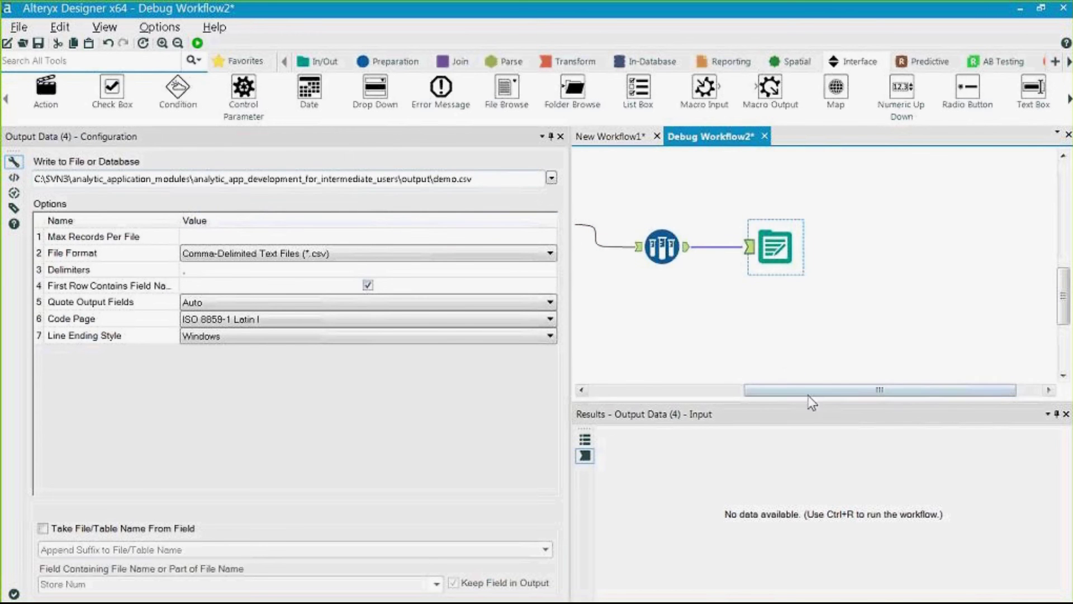
Step: Return to New Workflow1 and, in the interface's Test View, set 3 records to sample and Credit Sales as the sort field
{"action": "left_click", "coordinate": [611, 138]}
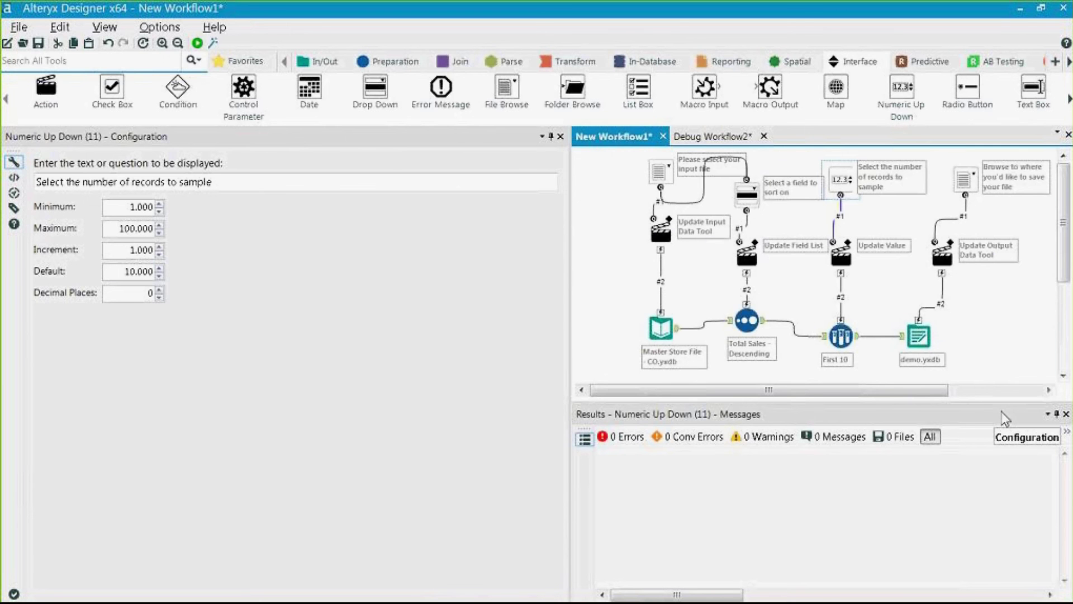
{"action": "key", "text": "ctrl+alt+d"}
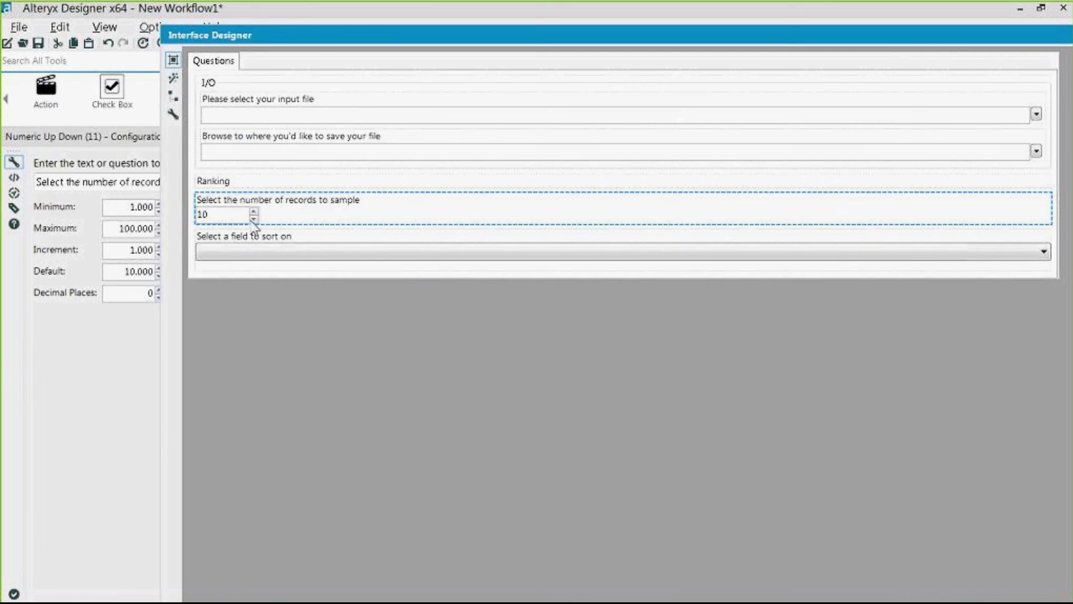
{"action": "left_click_drag", "start_coordinate": [312, 37], "coordinate": [199, 36]}
{"action": "left_click", "coordinate": [62, 79]}
{"action": "left_click", "coordinate": [140, 217]}
{"action": "left_click", "coordinate": [141, 250]}
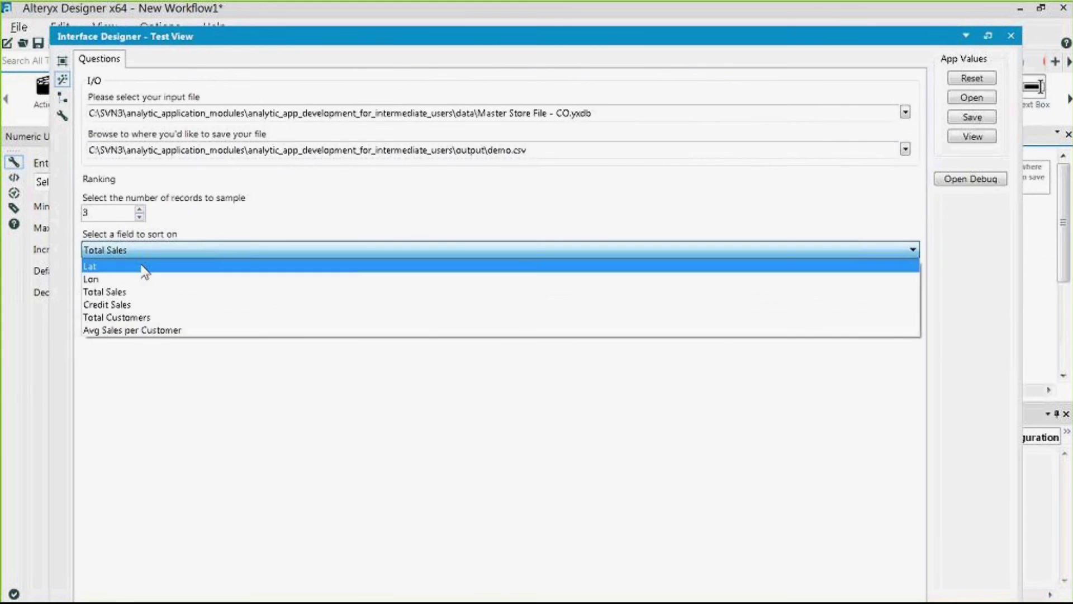
{"action": "left_click", "coordinate": [143, 306]}
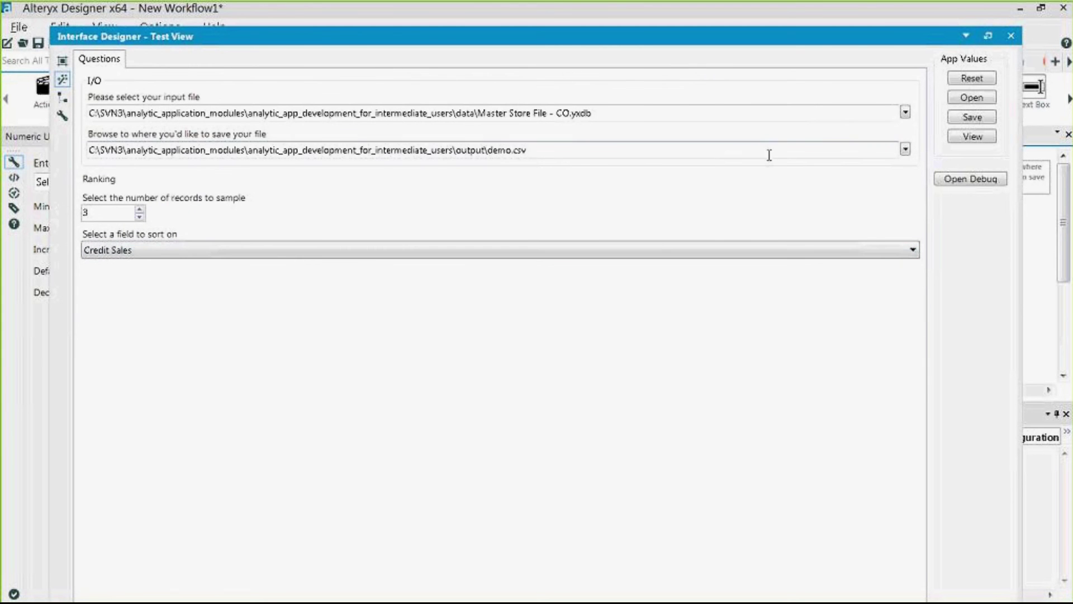
Step: Change the save file name to demo2.csv in the test values and open a new debug workflow
{"action": "left_click", "coordinate": [524, 152]}
{"action": "key", "text": "Left"}
{"action": "key", "text": "Left"}
{"action": "key", "text": "Left"}
{"action": "key", "text": "Left"}
{"action": "key", "text": "BackSpace"}
{"action": "key", "text": "BackSpace"}
{"action": "key", "text": "BackSpace"}
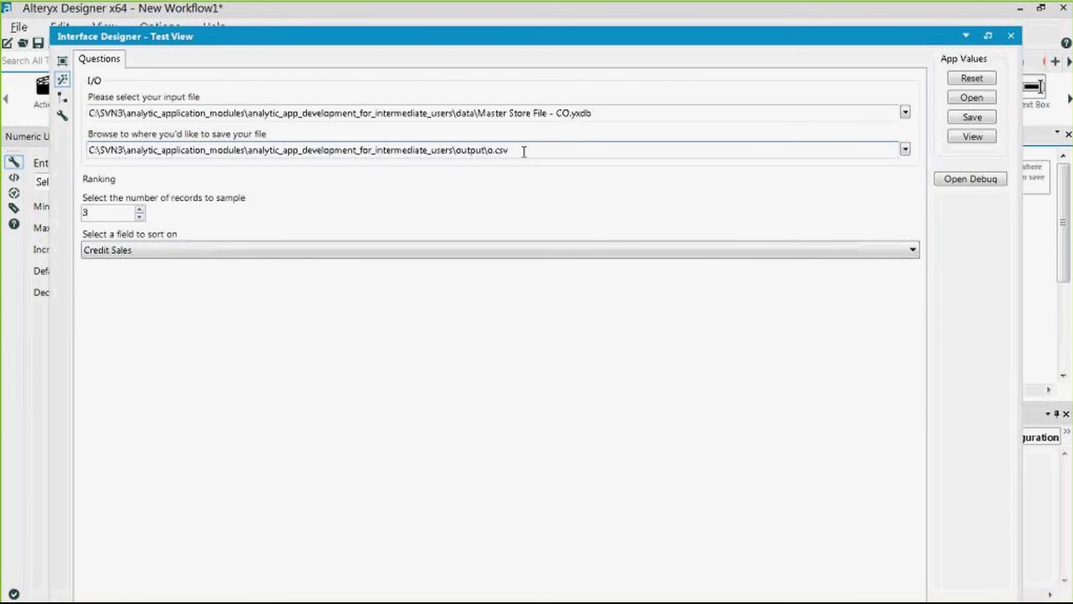
{"action": "type", "text": "demo2"}
{"action": "left_click", "coordinate": [959, 180]}
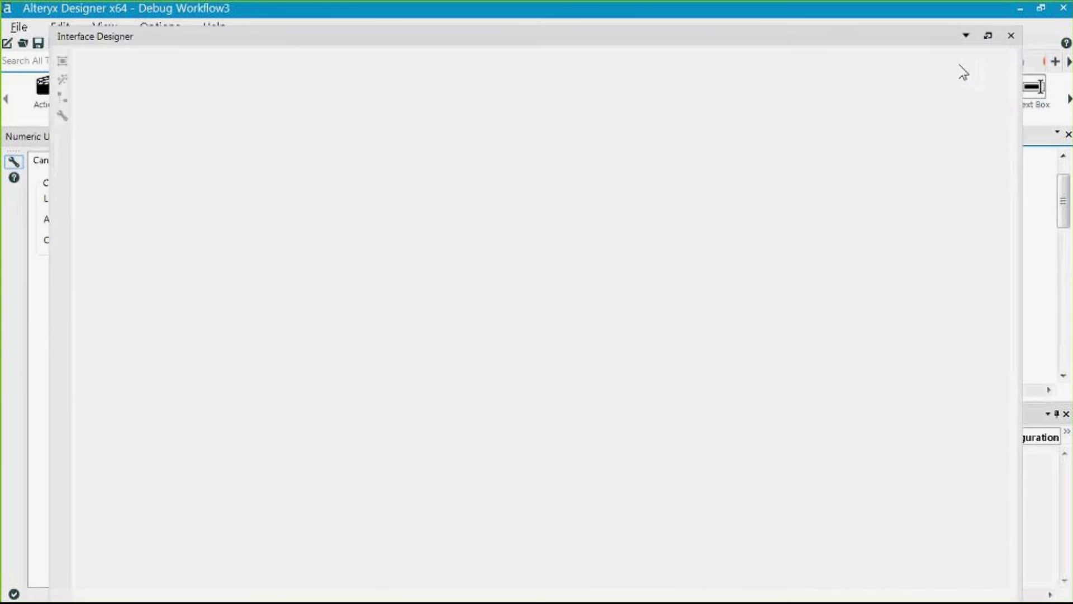
Step: Close the Interface Designer and check the new debug workflow's app values and its Input Data, Sort, Sample and Output Data configurations
{"action": "left_click", "coordinate": [1011, 36]}
{"action": "left_click", "coordinate": [631, 333]}
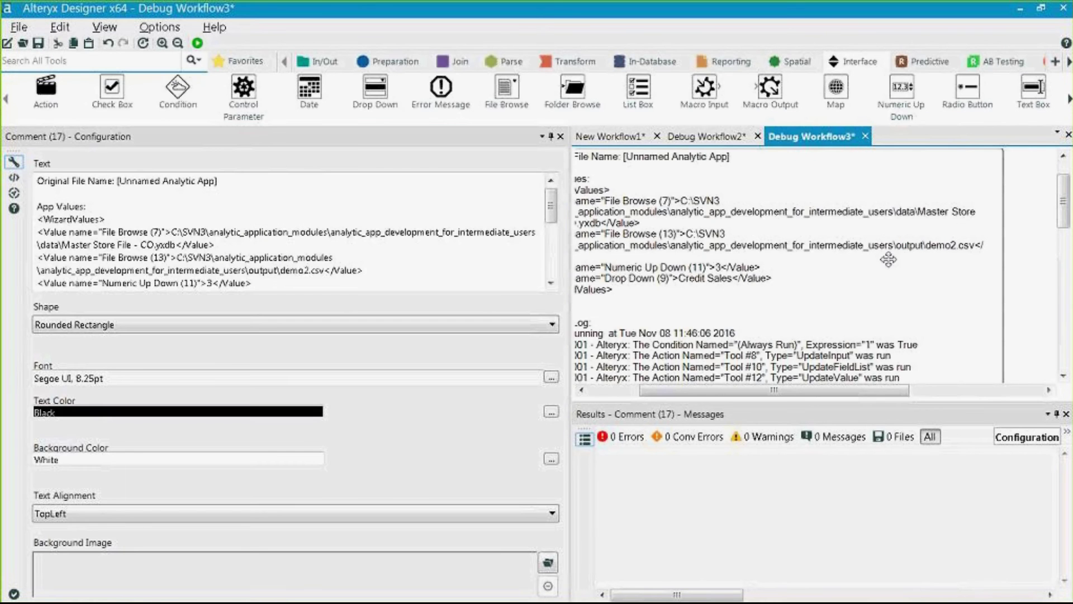
{"action": "scroll", "coordinate": [630, 334], "scroll_direction": "down", "scroll_amount": 3}
{"action": "left_click", "coordinate": [615, 335]}
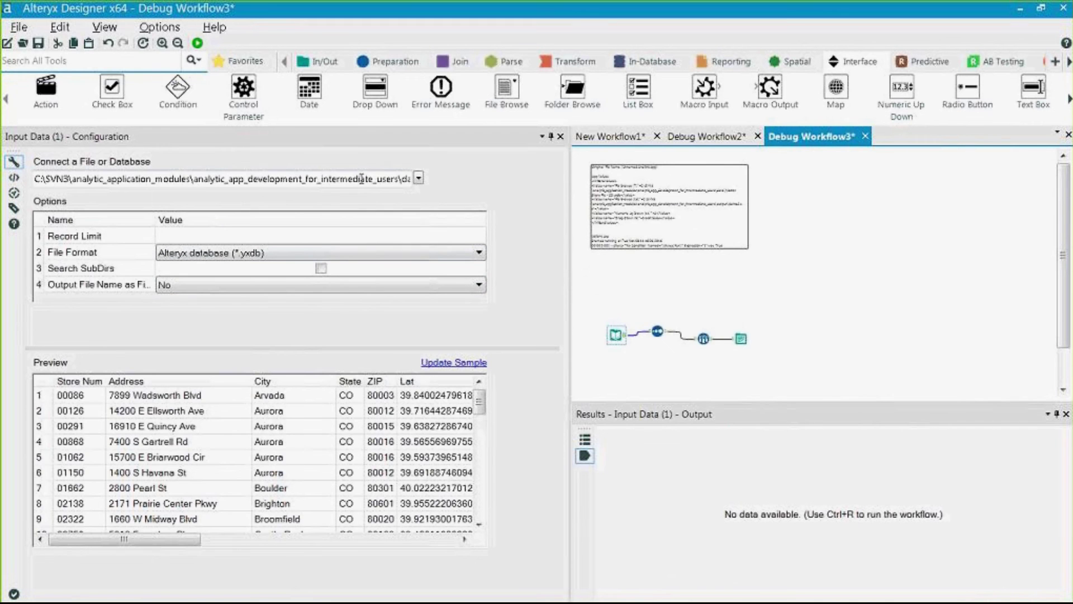
{"action": "left_click", "coordinate": [657, 332]}
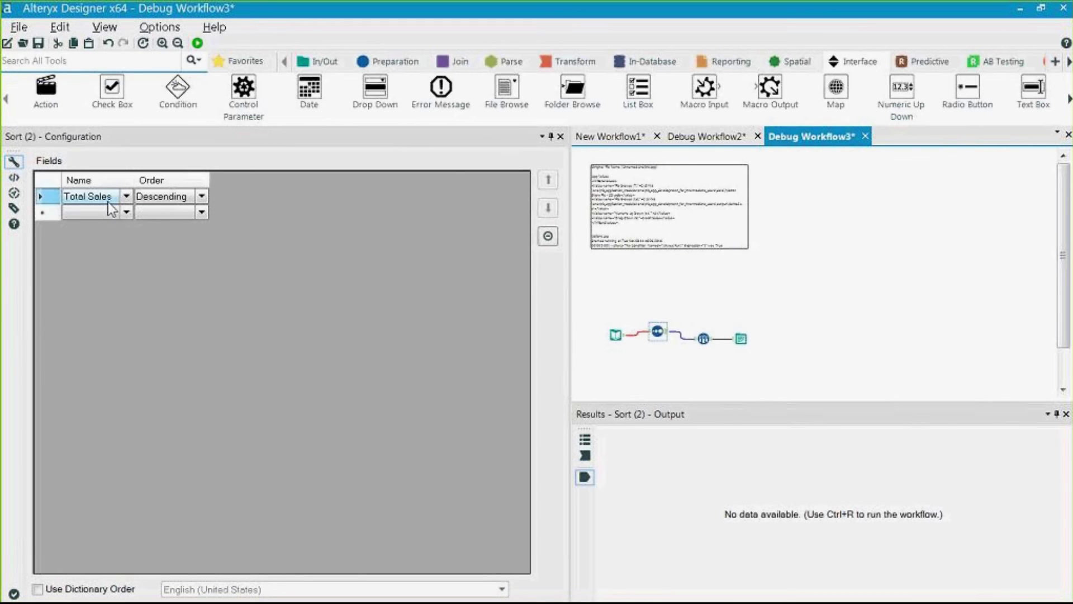
{"action": "left_click", "coordinate": [704, 338]}
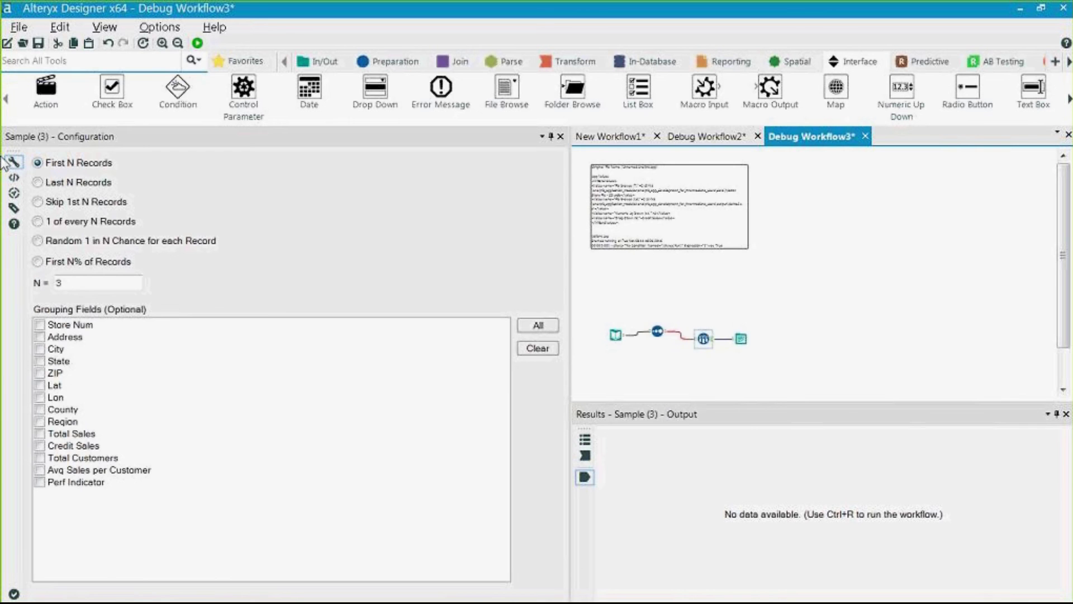
{"action": "left_click", "coordinate": [68, 284]}
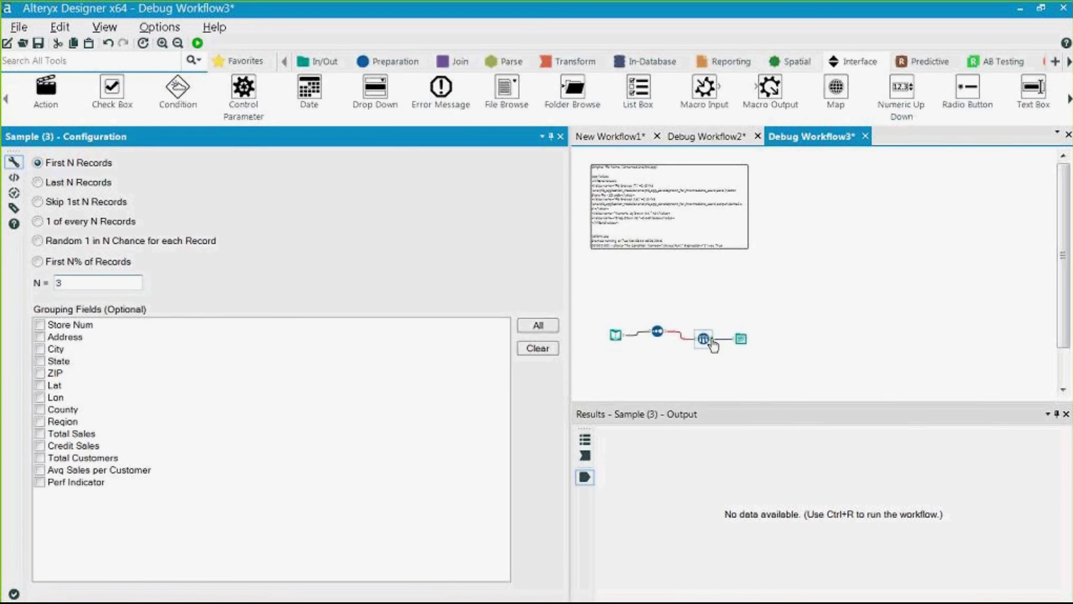
{"action": "left_click", "coordinate": [741, 338]}
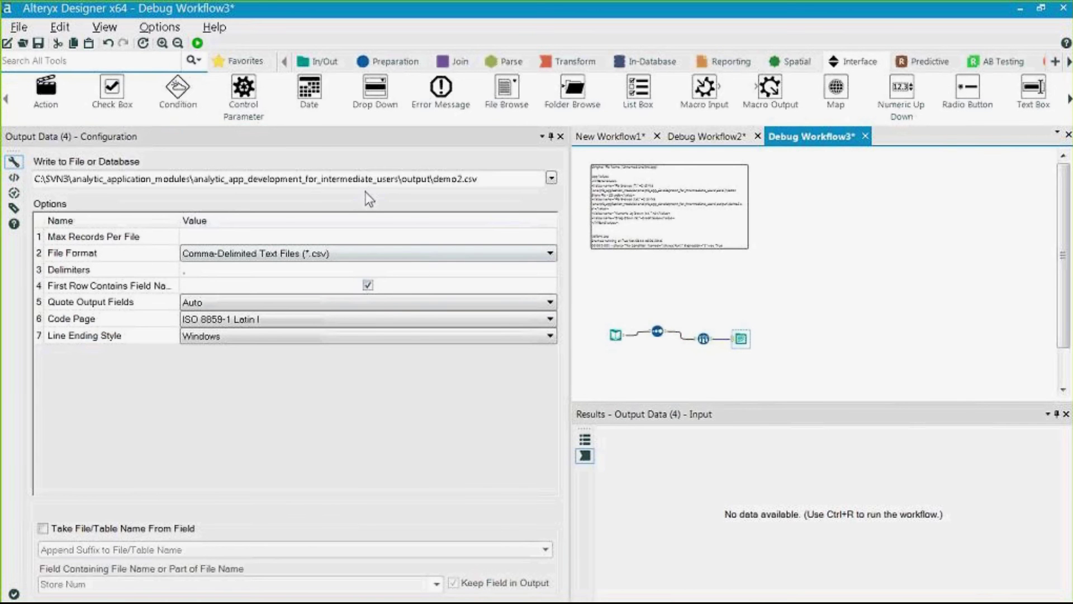
{"action": "left_click", "coordinate": [461, 179]}
{"action": "left_click_drag", "start_coordinate": [462, 179], "coordinate": [445, 178]}
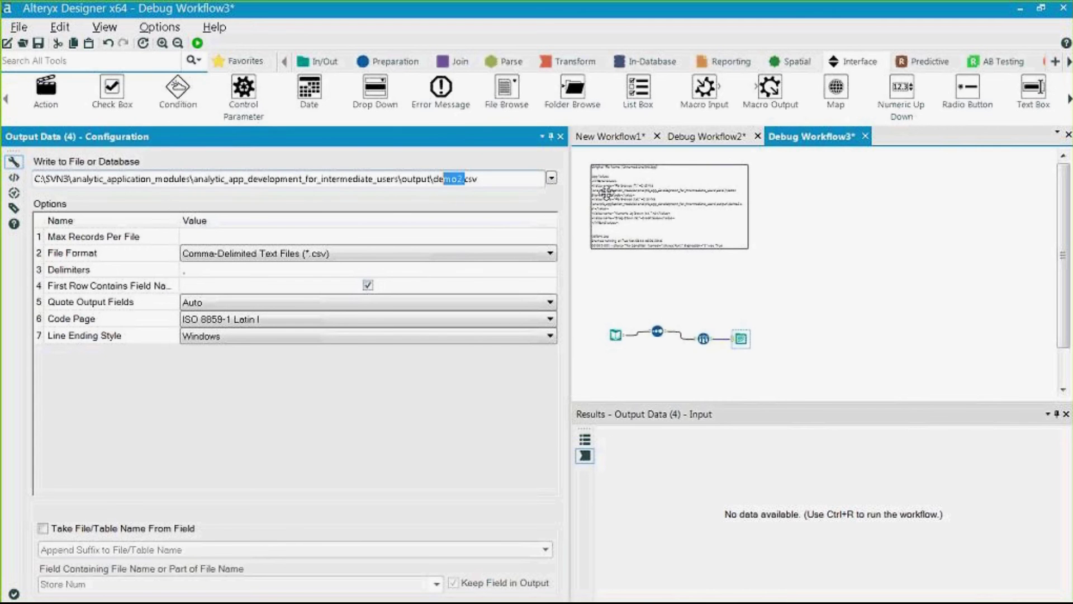
Step: Recheck the Sort tool's field in the newest debug workflow, look at Debug Workflow2 for comparison, and return to New Workflow1
{"action": "left_click", "coordinate": [657, 330]}
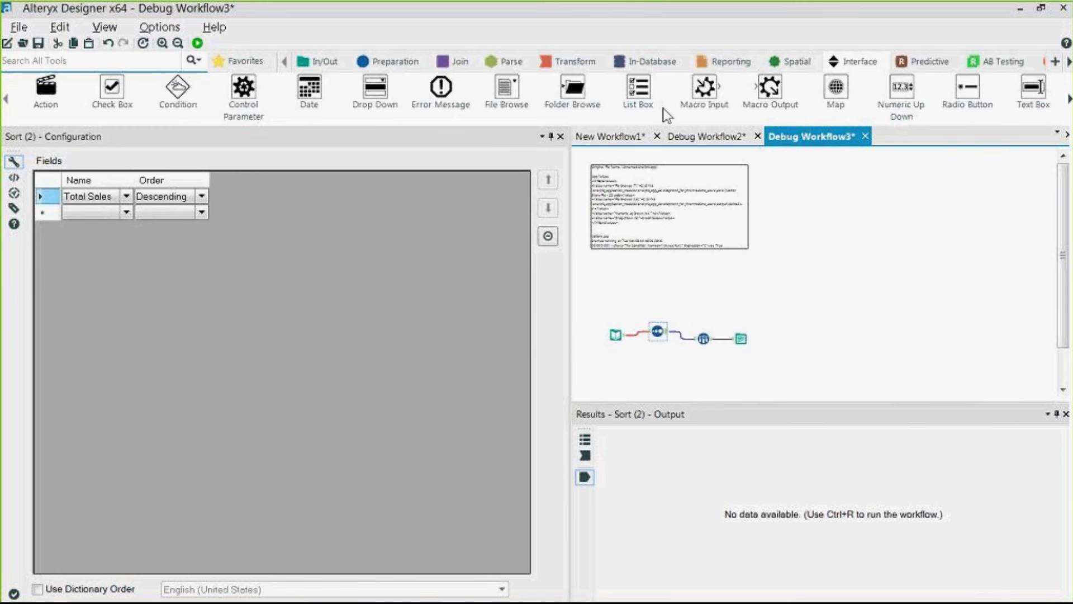
{"action": "left_click", "coordinate": [692, 138]}
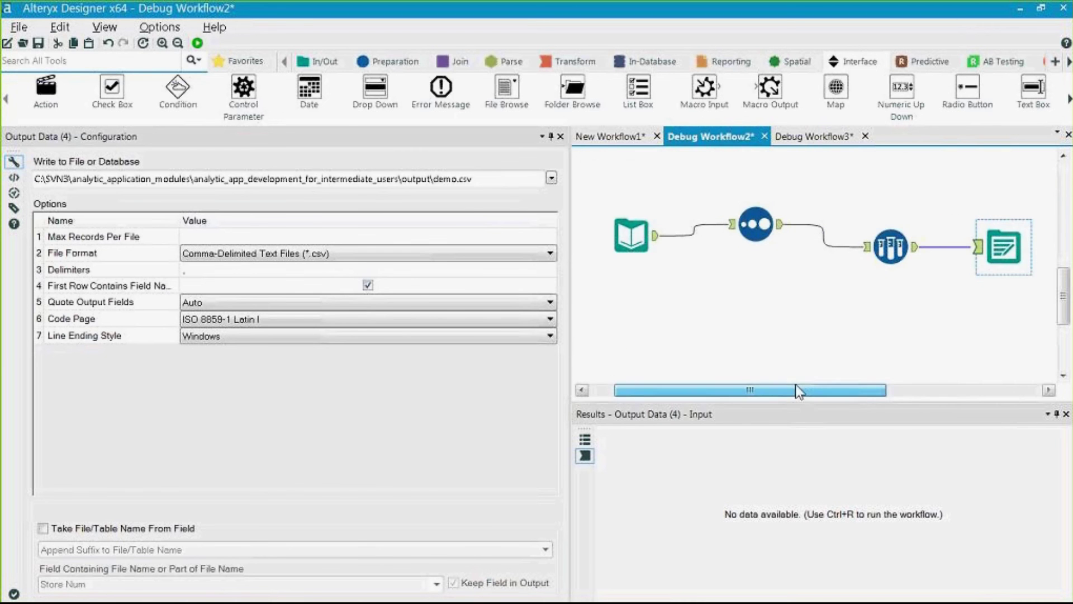
{"action": "left_click", "coordinate": [615, 136]}
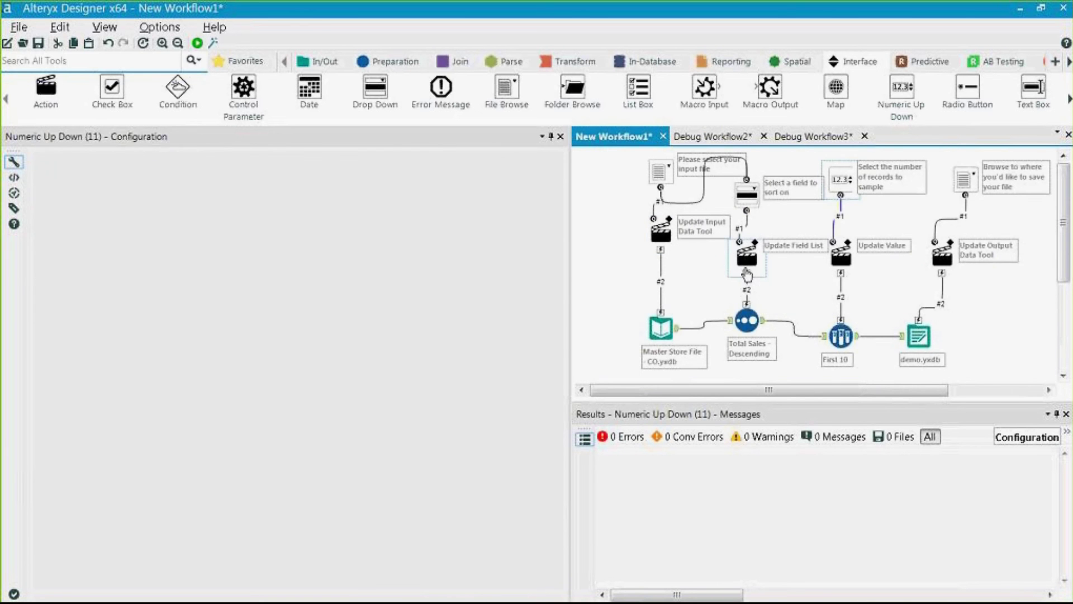
Step: Set the Sort tool's field value as the target of the sort question's action and check its action type
{"action": "left_click", "coordinate": [747, 274]}
{"action": "left_click", "coordinate": [141, 261]}
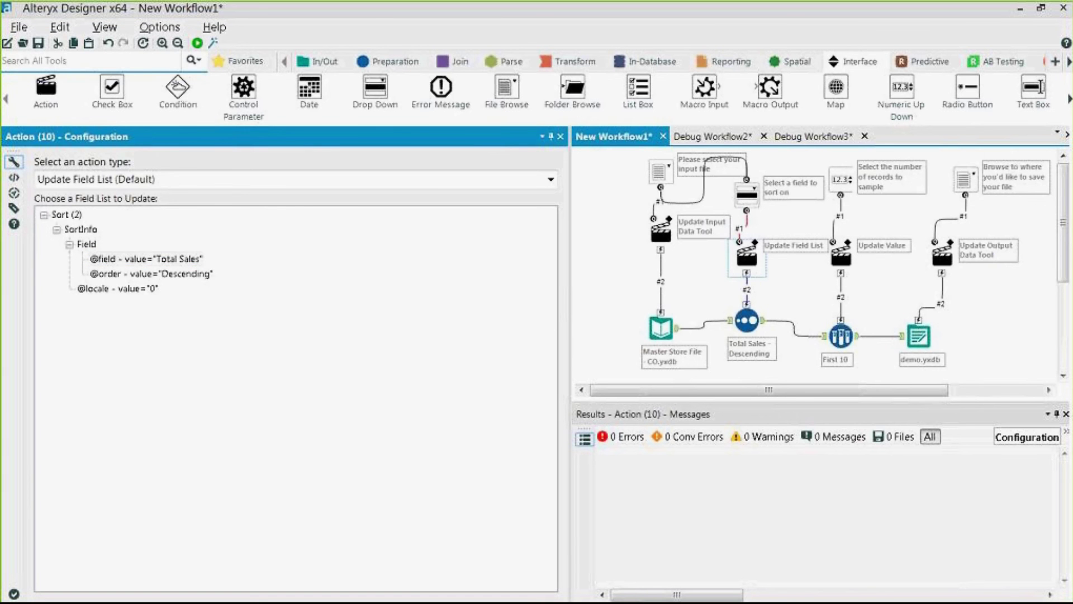
{"action": "left_click", "coordinate": [137, 260]}
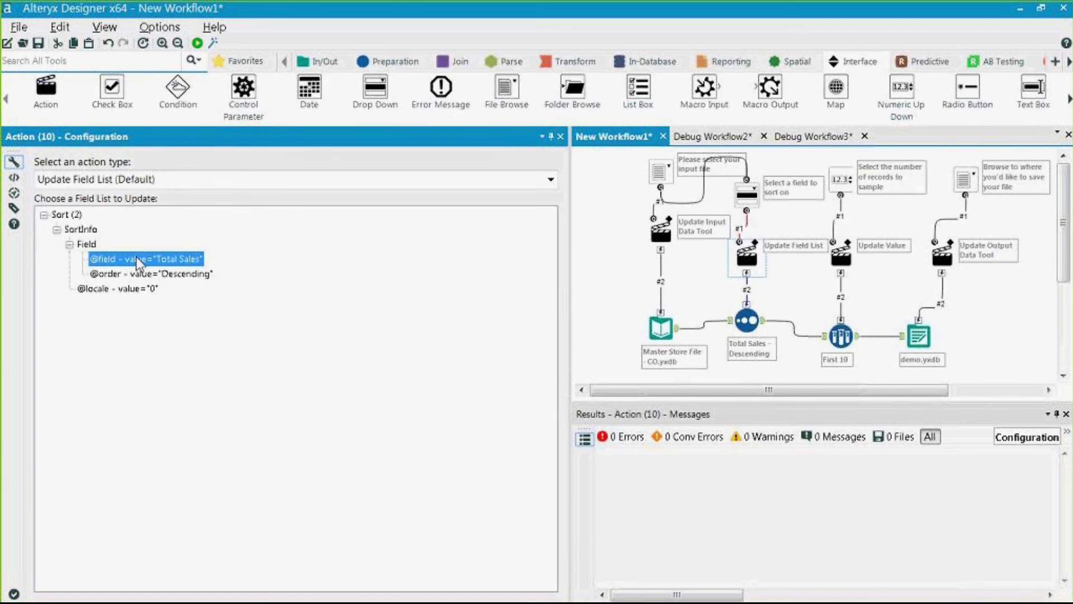
{"action": "left_click", "coordinate": [553, 179]}
{"action": "left_click", "coordinate": [555, 180]}
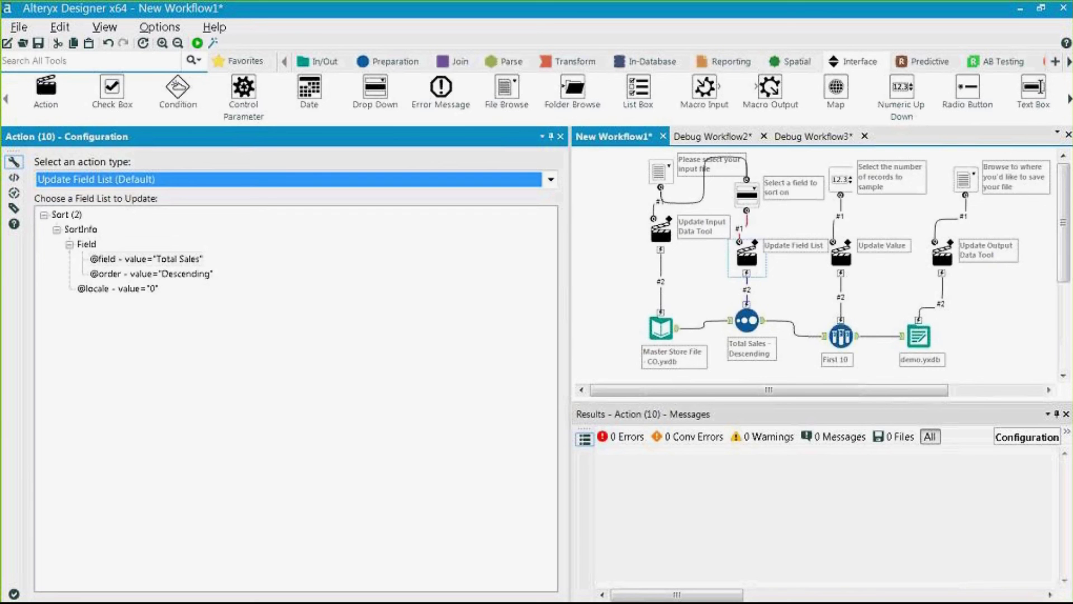
{"action": "key", "text": "ctrl+r"}
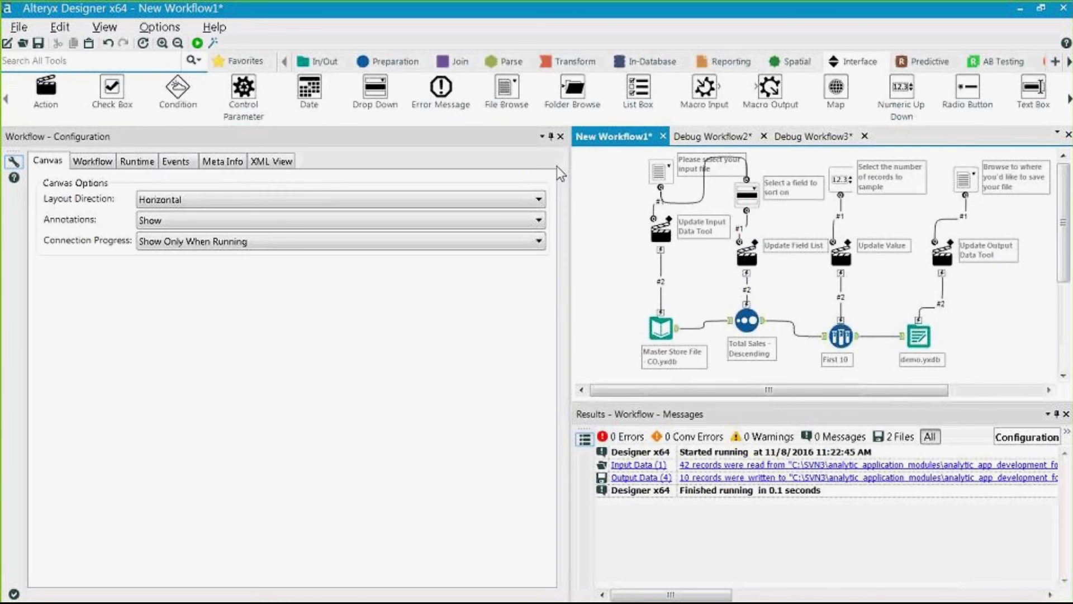
Step: Close Debug Workflow2 and Debug Workflow3 without saving their changes
{"action": "left_click", "coordinate": [764, 136]}
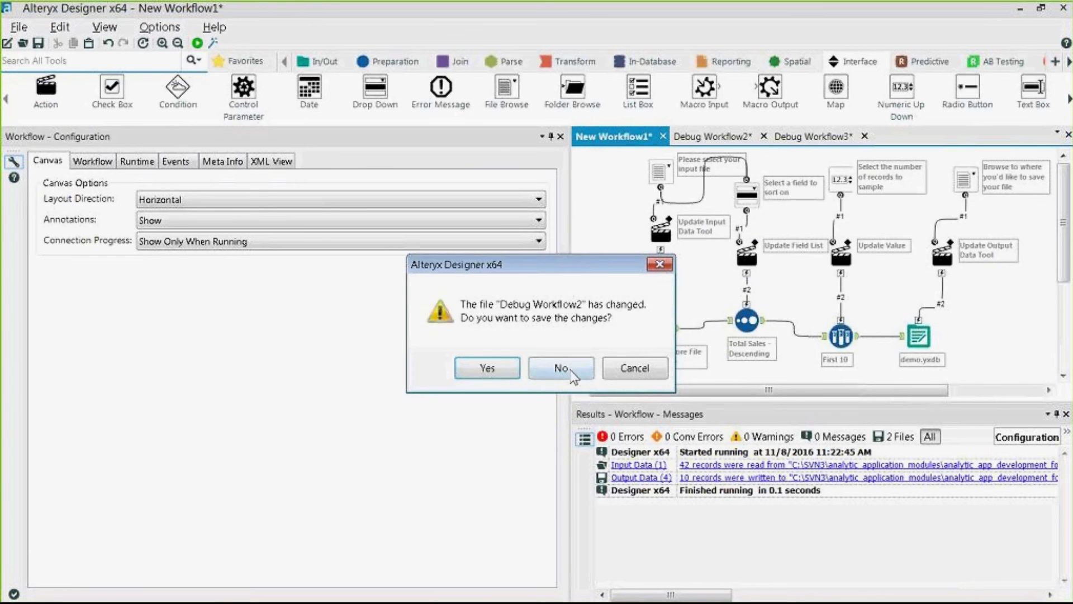
{"action": "left_click", "coordinate": [570, 369]}
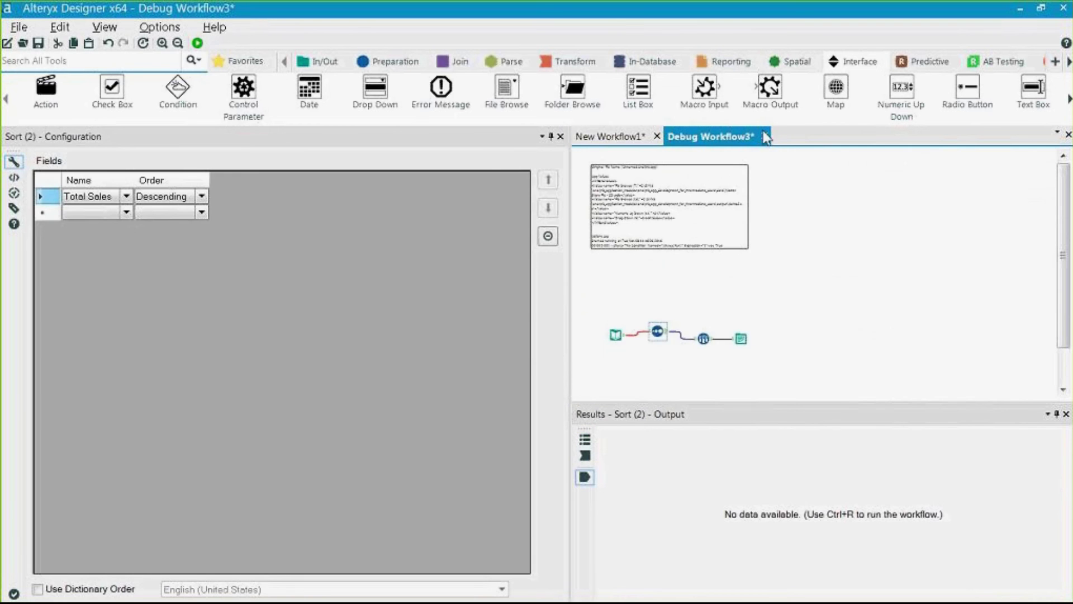
{"action": "left_click", "coordinate": [763, 138]}
{"action": "left_click", "coordinate": [559, 370]}
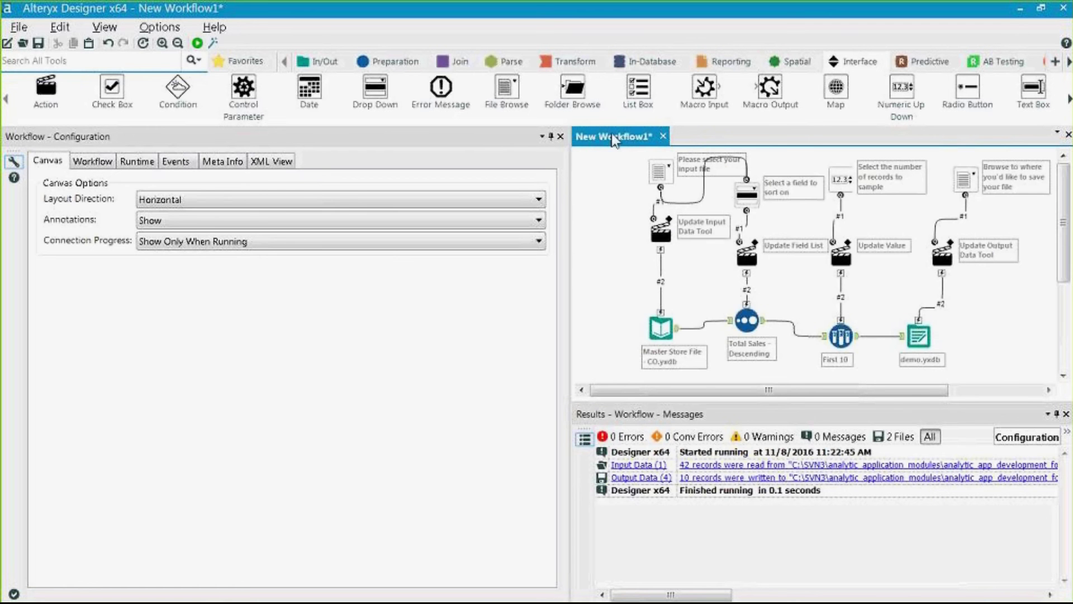
Step: Reopen the Interface Designer in Test View and open a fresh debug workflow with the existing test values
{"action": "left_click", "coordinate": [63, 28]}
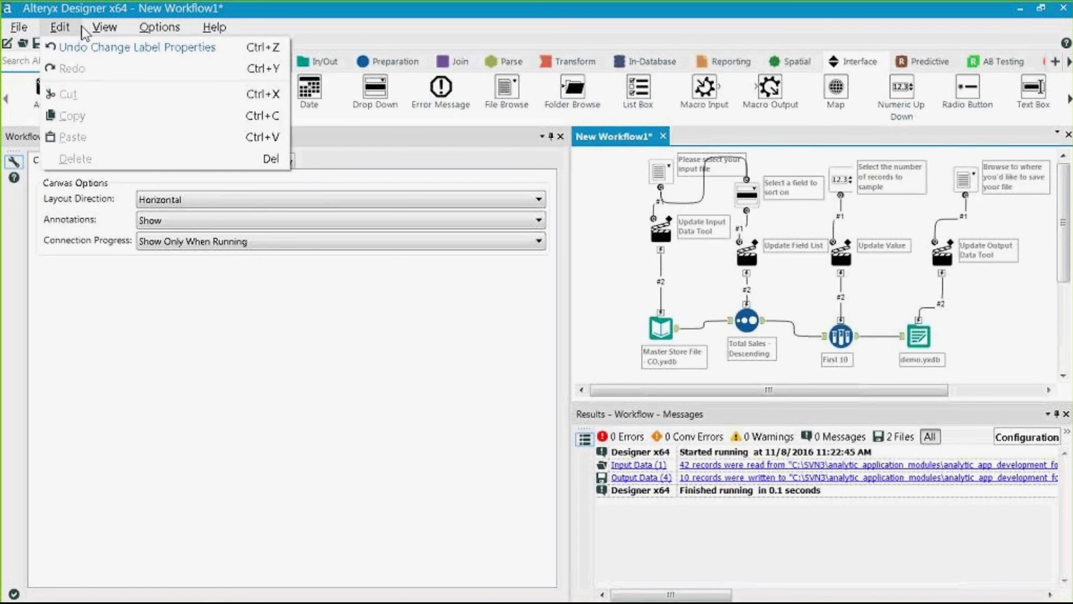
{"action": "mouse_move", "coordinate": [105, 28]}
{"action": "left_click", "coordinate": [141, 154]}
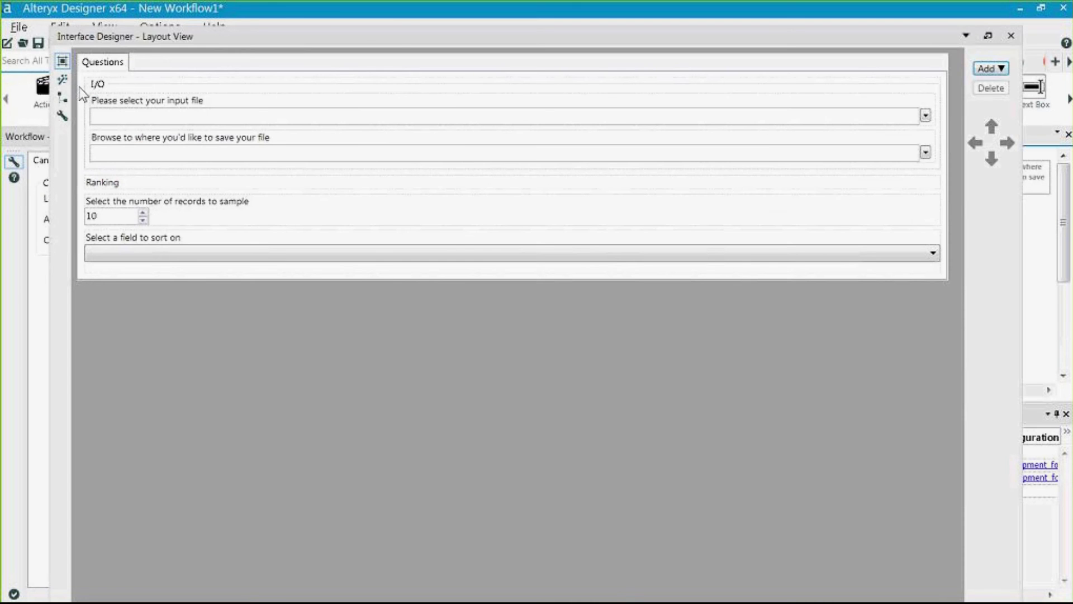
{"action": "left_click", "coordinate": [70, 79]}
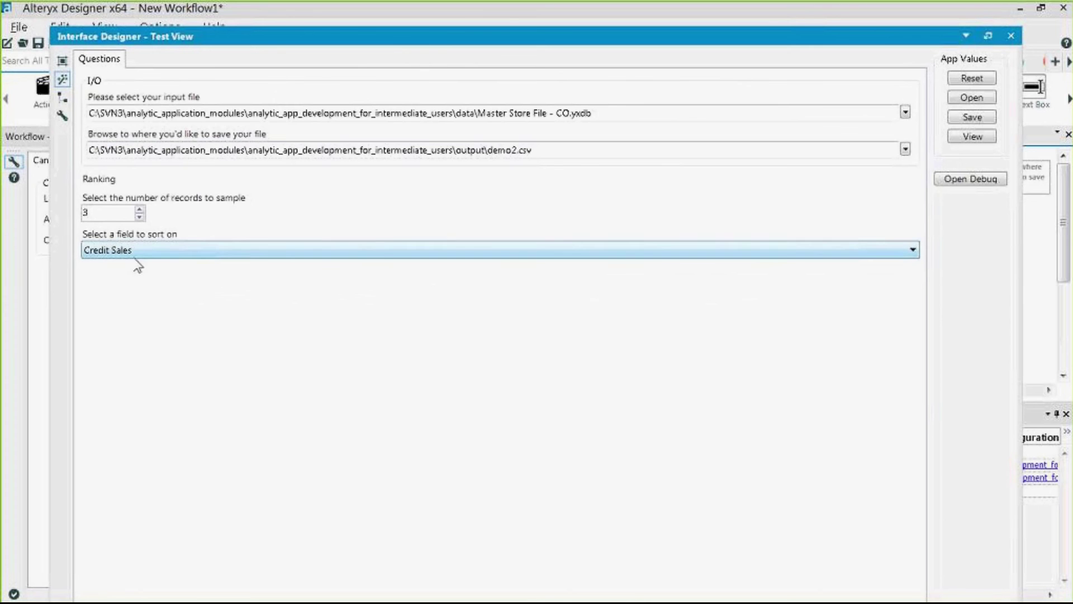
{"action": "left_click", "coordinate": [978, 180]}
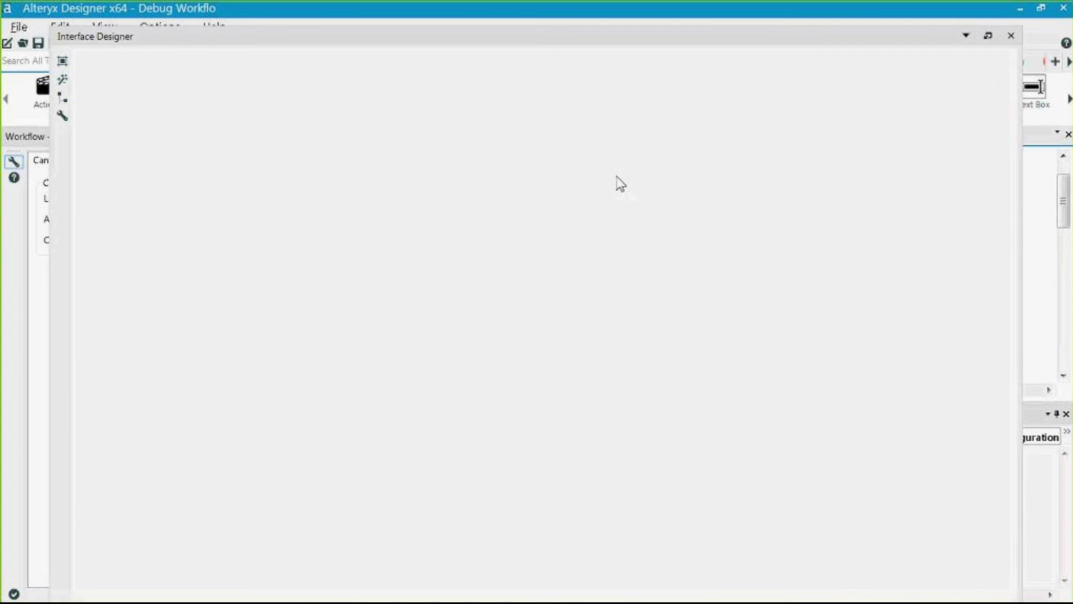
Step: Close the Interface Designer and check the Sort tool's field in Debug Workflow4
{"action": "left_click", "coordinate": [1011, 35]}
{"action": "scroll", "coordinate": [720, 333], "scroll_direction": "down", "scroll_amount": 5}
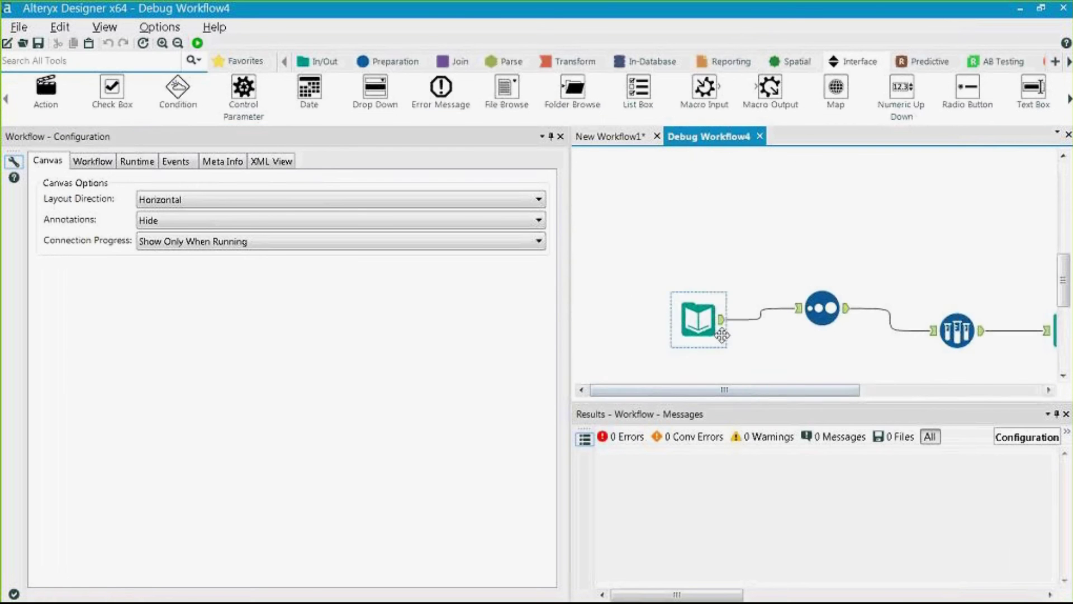
{"action": "left_click", "coordinate": [821, 307]}
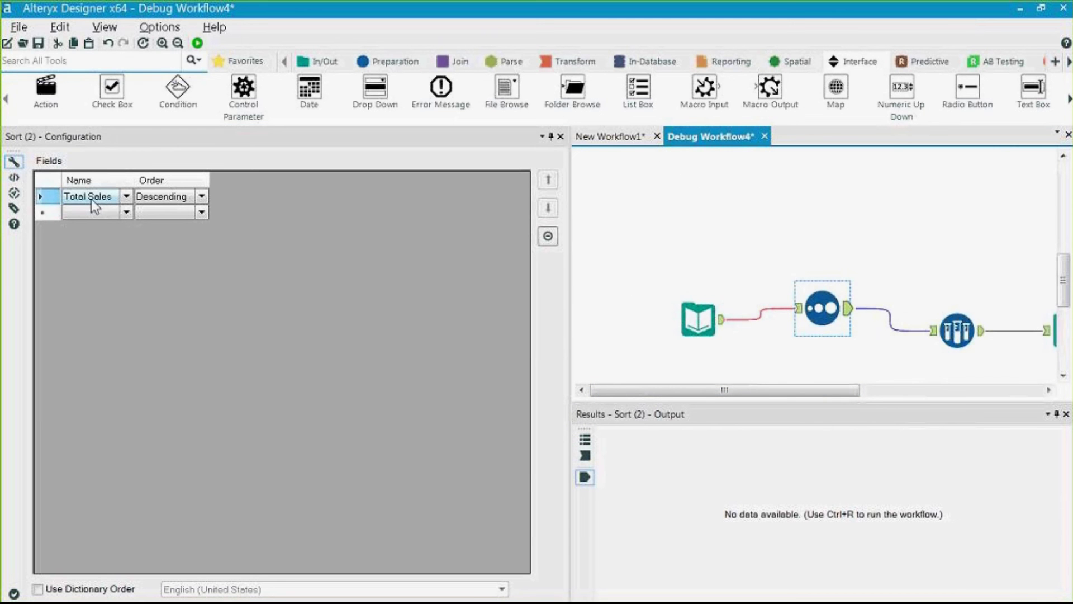
{"action": "left_click", "coordinate": [92, 199]}
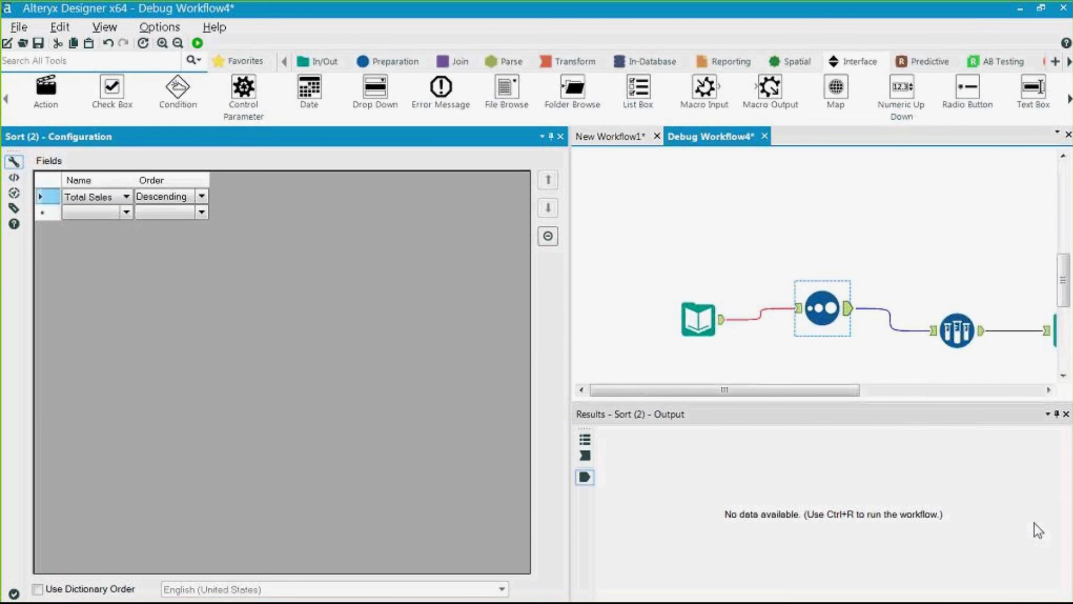
Step: In New Workflow1, delete the Update Field List action between the sort-field drop-down and the Sort tool
{"action": "left_click", "coordinate": [610, 136]}
{"action": "left_click", "coordinate": [757, 258]}
{"action": "key", "text": "Delete"}
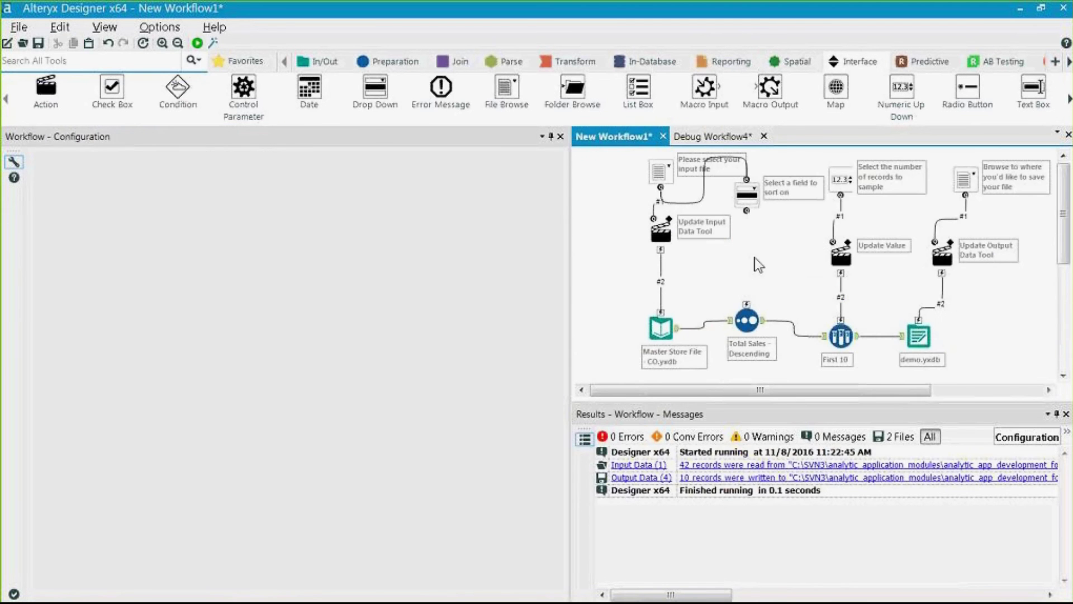
Step: Paste the copied Update Value action, delete the duplicate, and connect the remaining one between the sort-field drop-down and the Sort tool
{"action": "left_click", "coordinate": [717, 244]}
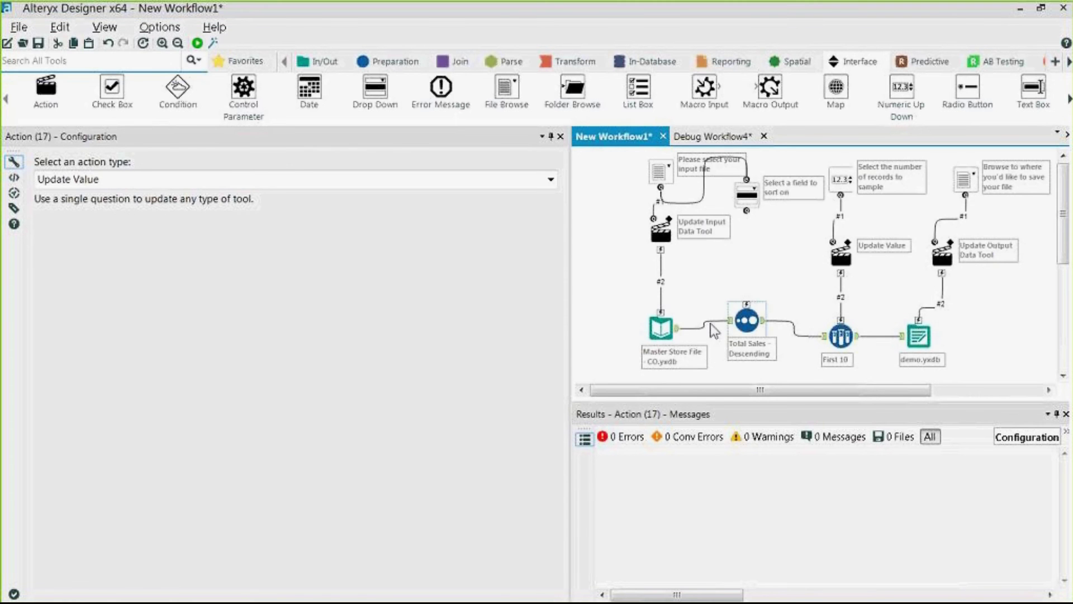
{"action": "key", "text": "ctrl+v"}
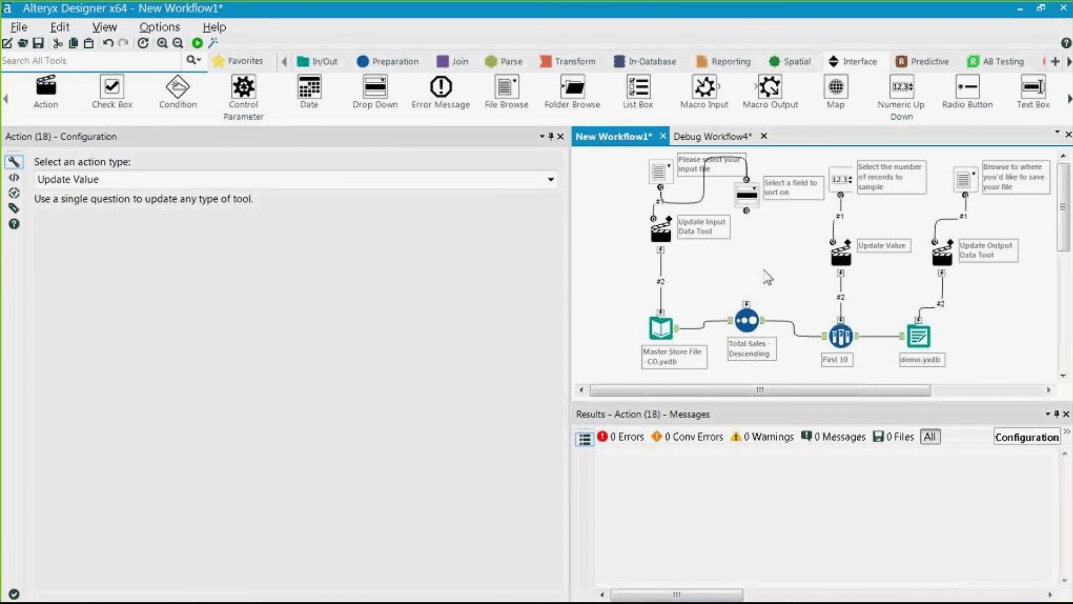
{"action": "scroll", "coordinate": [737, 305], "scroll_direction": "down", "scroll_amount": 2}
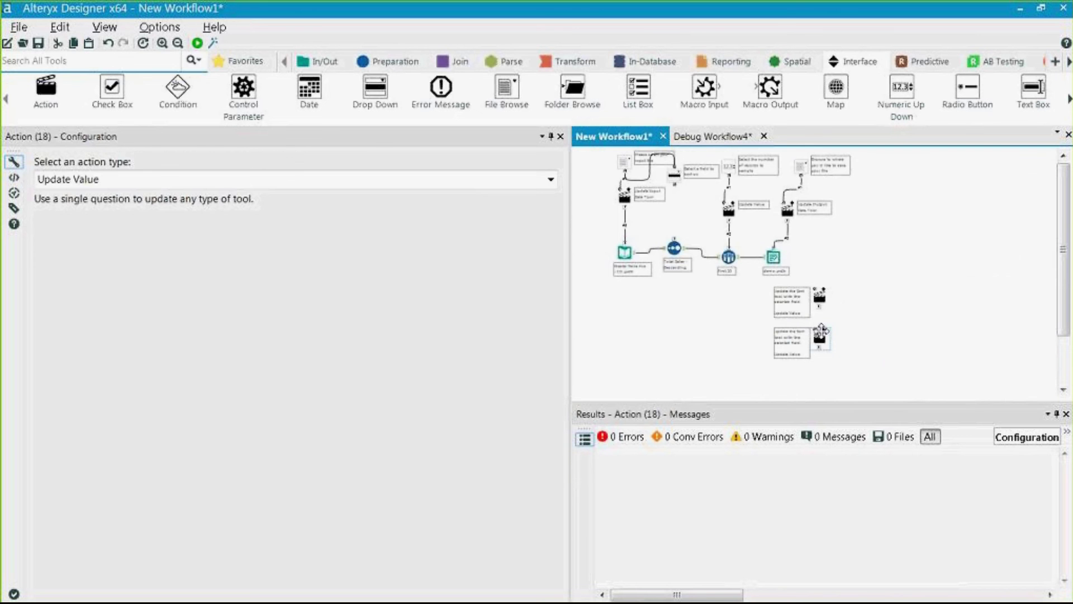
{"action": "key", "text": "Delete"}
{"action": "left_click_drag", "start_coordinate": [823, 284], "coordinate": [675, 230]}
{"action": "left_click_drag", "start_coordinate": [820, 297], "coordinate": [679, 210]}
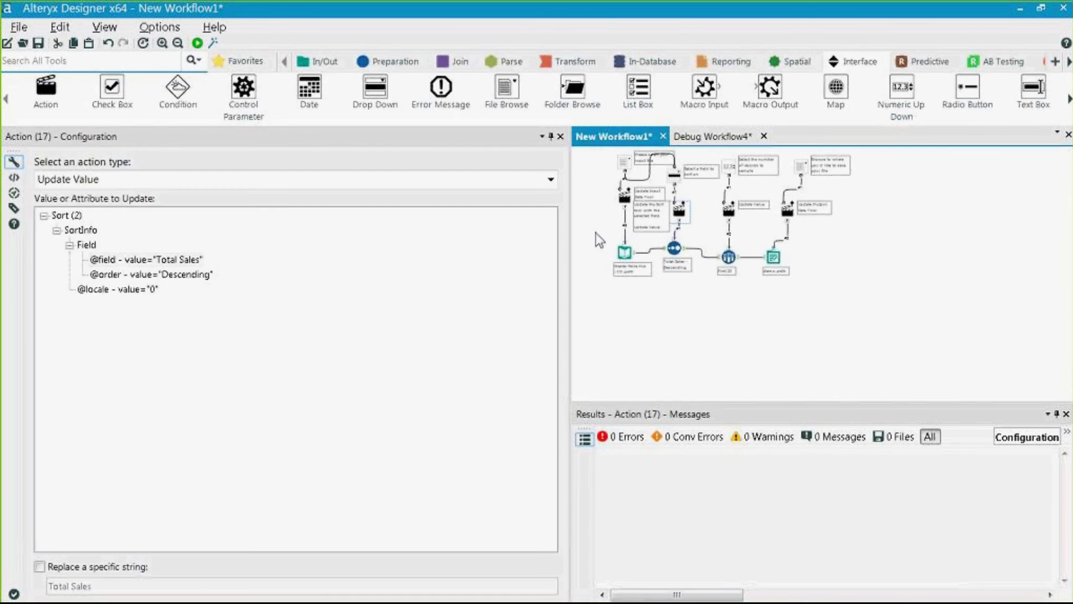
{"action": "left_click", "coordinate": [706, 230]}
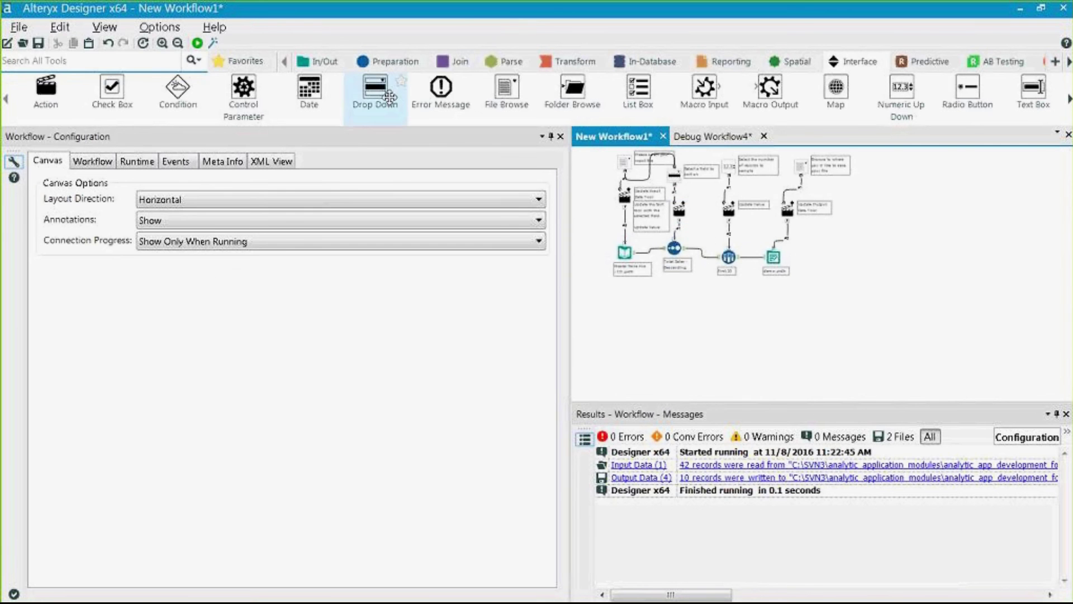
Step: Open another debug workflow from the Interface Designer's Test View to test the replaced sort action
{"action": "left_click", "coordinate": [60, 27]}
{"action": "mouse_move", "coordinate": [104, 27]}
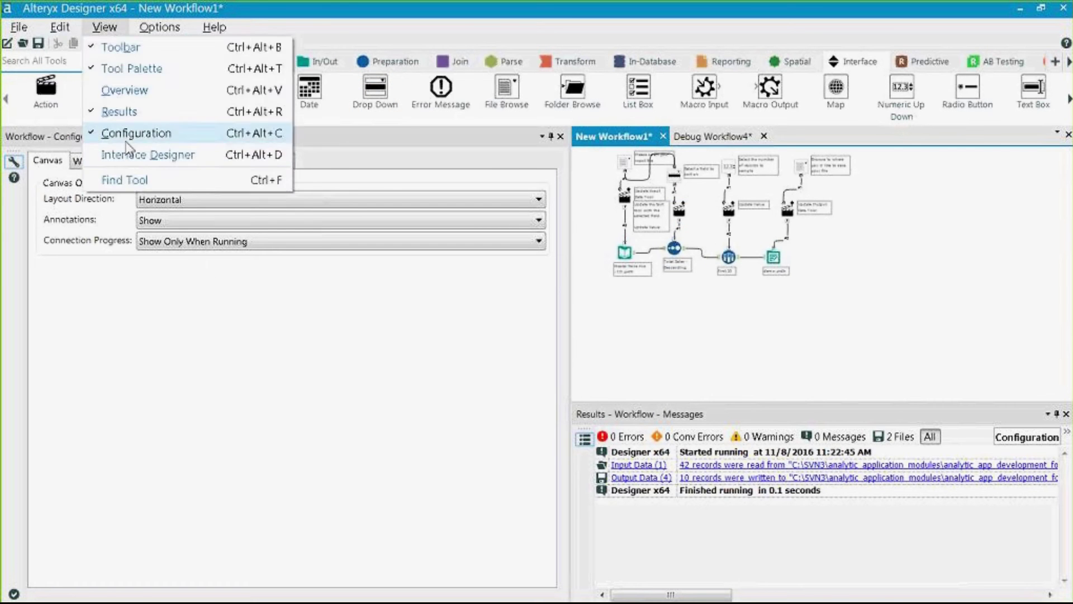
{"action": "left_click", "coordinate": [134, 150]}
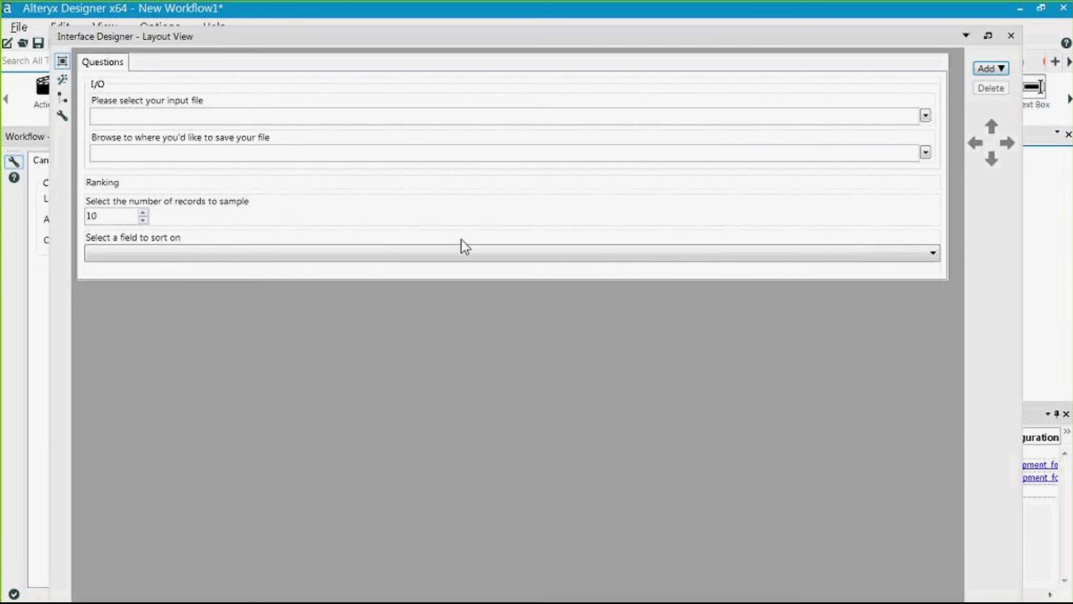
{"action": "left_click", "coordinate": [196, 246]}
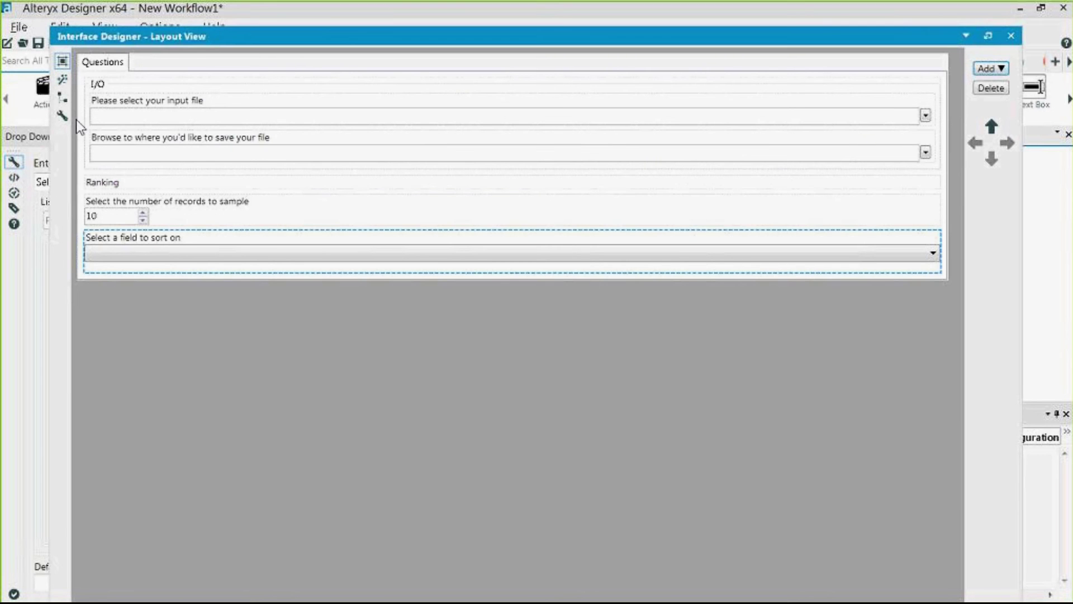
{"action": "left_click", "coordinate": [63, 80]}
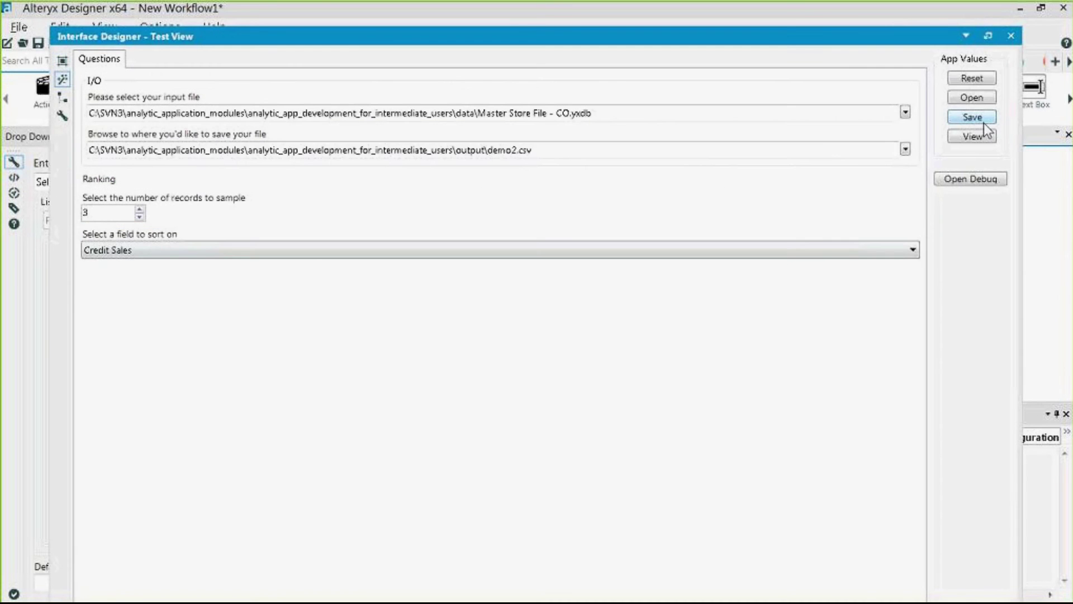
{"action": "left_click", "coordinate": [974, 184]}
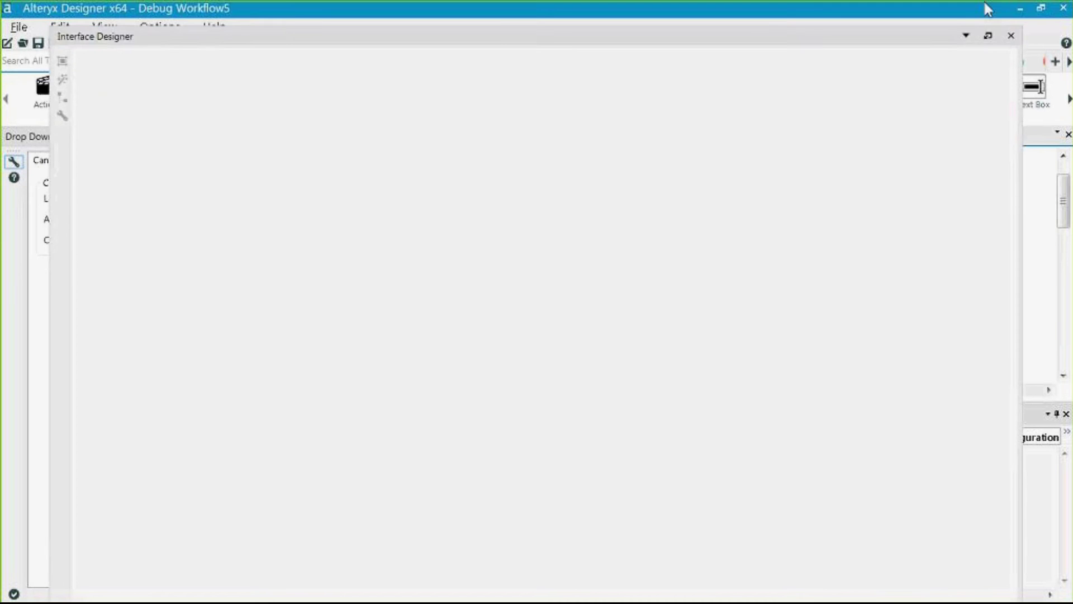
Step: Close the Interface Designer and examine Debug Workflow5's app values, actions log, Sort configuration and tool chain
{"action": "left_click", "coordinate": [881, 298]}
{"action": "scroll", "coordinate": [881, 298], "scroll_direction": "down", "scroll_amount": 3}
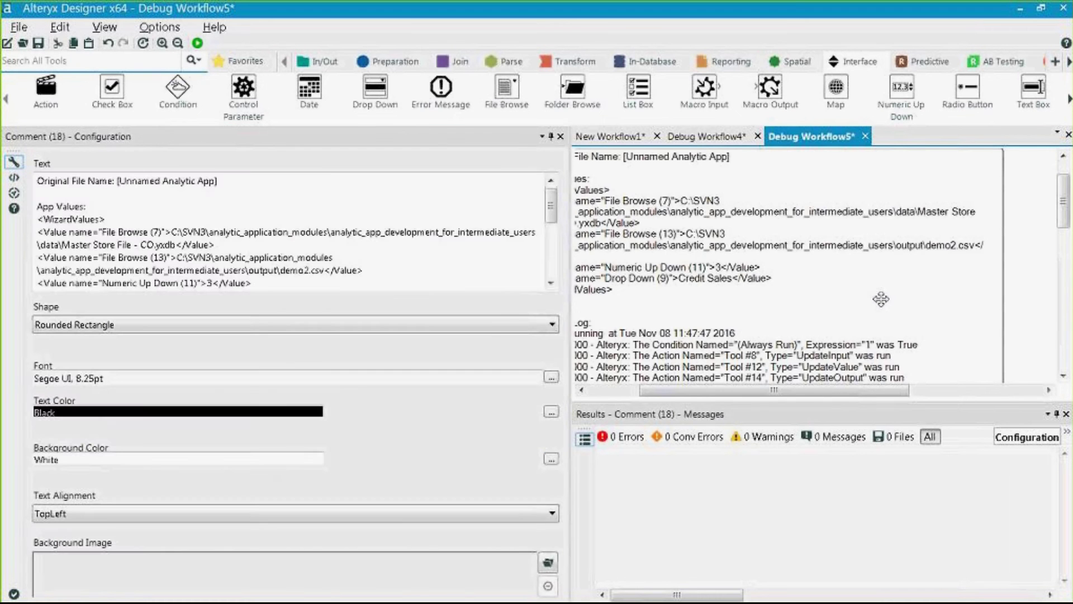
{"action": "left_click", "coordinate": [715, 375]}
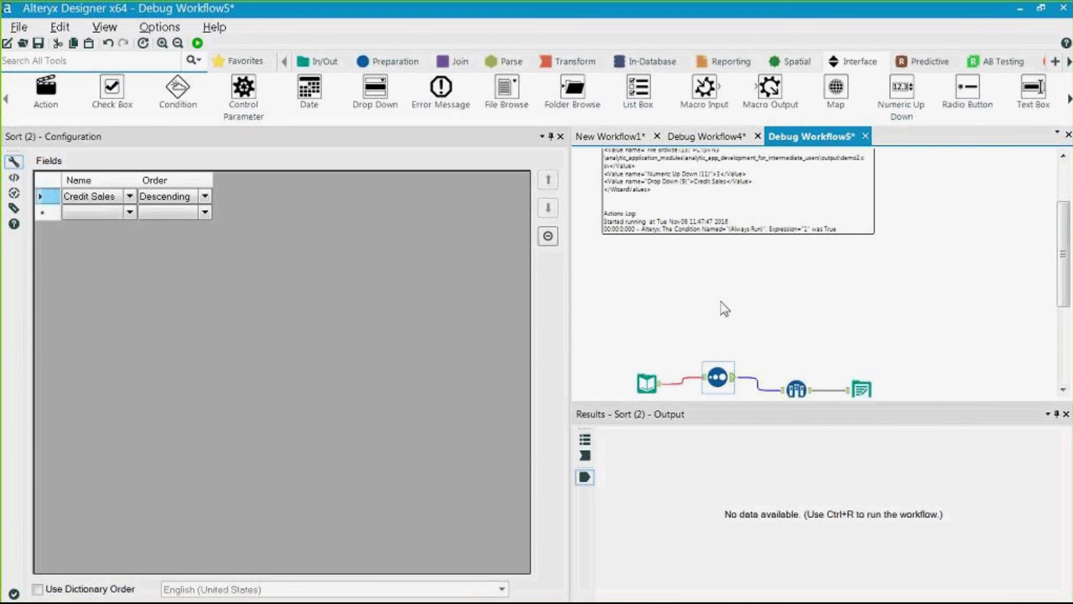
{"action": "scroll", "coordinate": [761, 384], "scroll_direction": "down", "scroll_amount": 1}
{"action": "left_click_drag", "start_coordinate": [629, 316], "coordinate": [880, 377]}
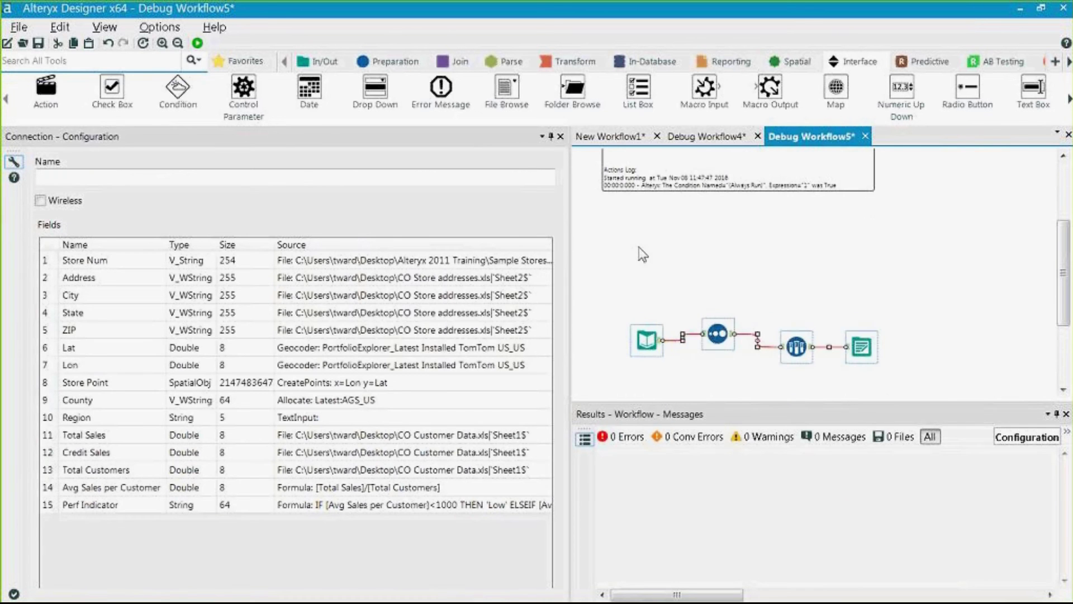
{"action": "scroll", "coordinate": [661, 233], "scroll_direction": "up", "scroll_amount": 1}
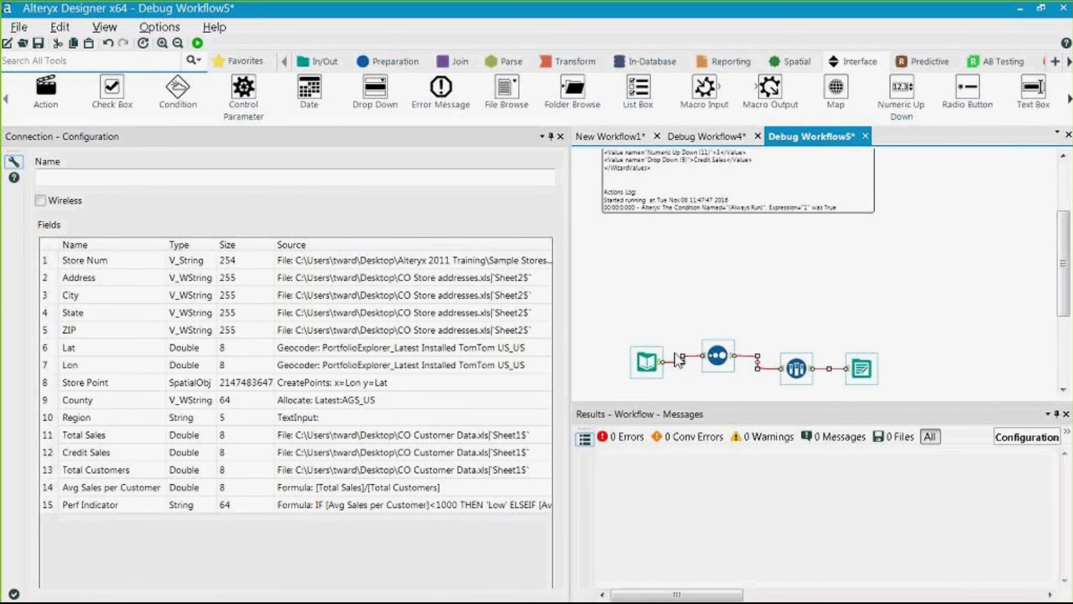
{"action": "scroll", "coordinate": [686, 322], "scroll_direction": "up", "scroll_amount": 3}
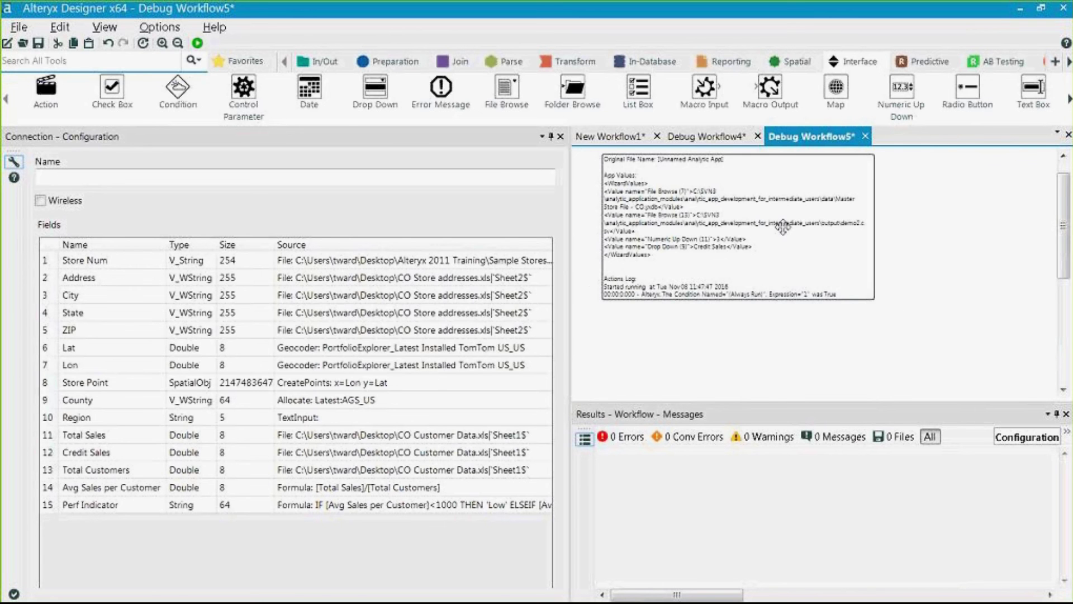
Step: Return to New Workflow1, review the app with its replaced sort action, and minimize the window
{"action": "left_click", "coordinate": [615, 137]}
{"action": "left_click", "coordinate": [873, 278]}
{"action": "scroll", "coordinate": [827, 211], "scroll_direction": "up", "scroll_amount": 3}
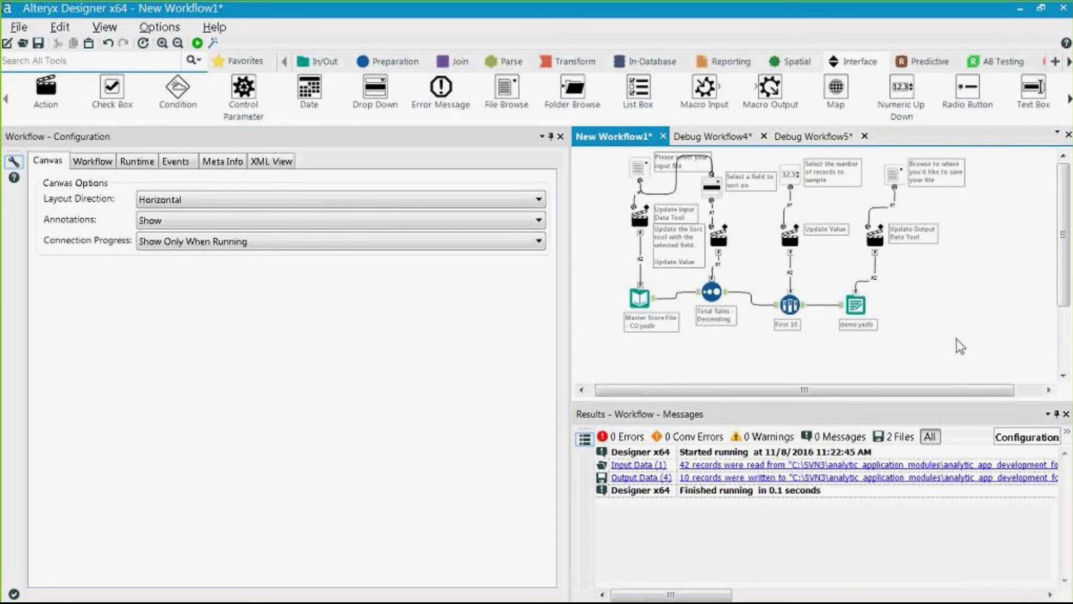
{"action": "left_click", "coordinate": [1023, 9]}
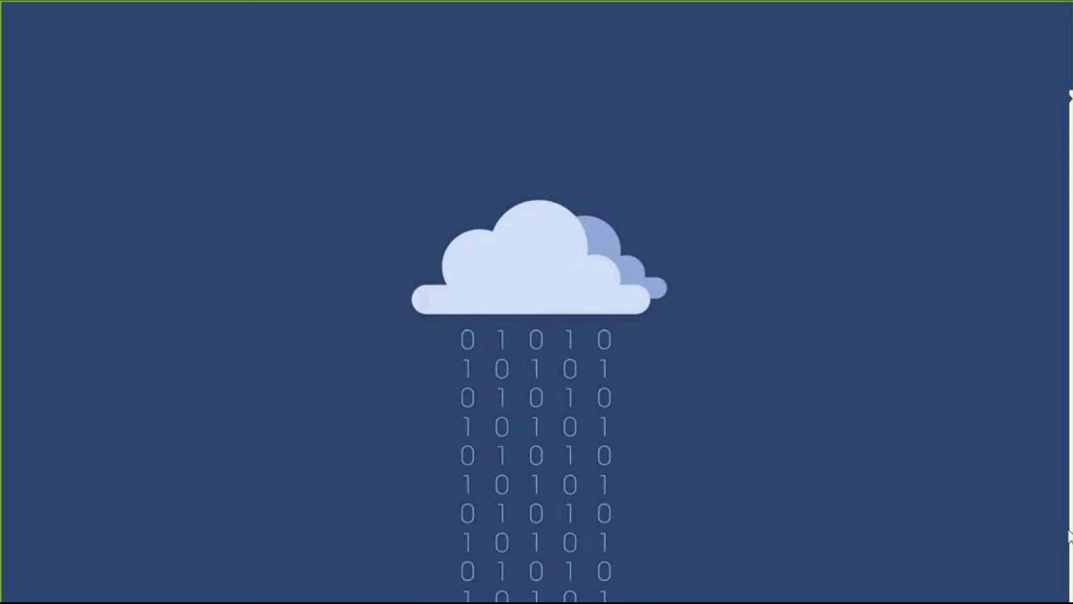
{"action": "key", "text": "alt+Tab"}
{"action": "left_click", "coordinate": [680, 348]}
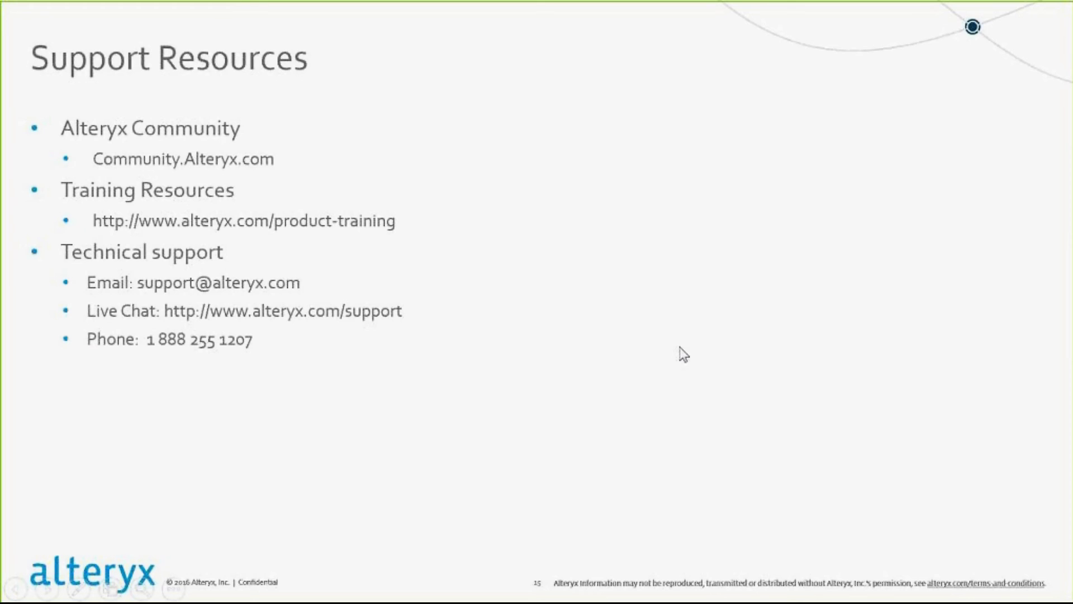